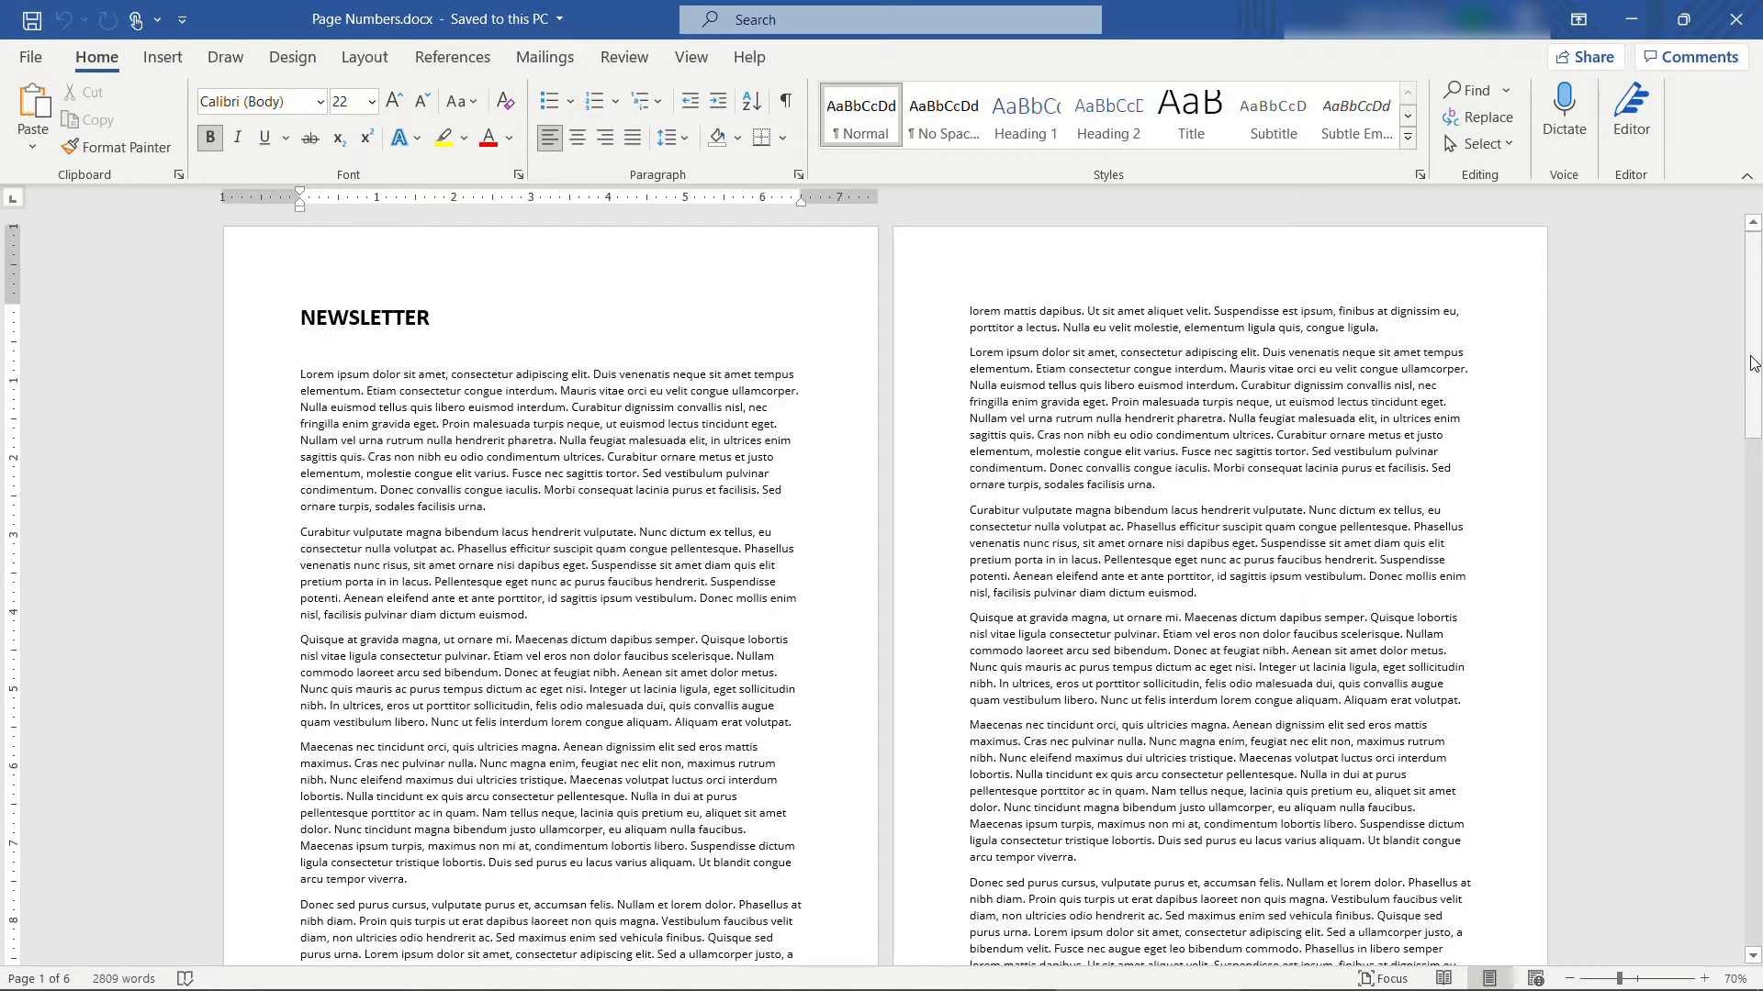
Turn on Show/Hide ¶ so paragraph marks appear throughout the newsletter
drag(1753, 362, 1759, 325)
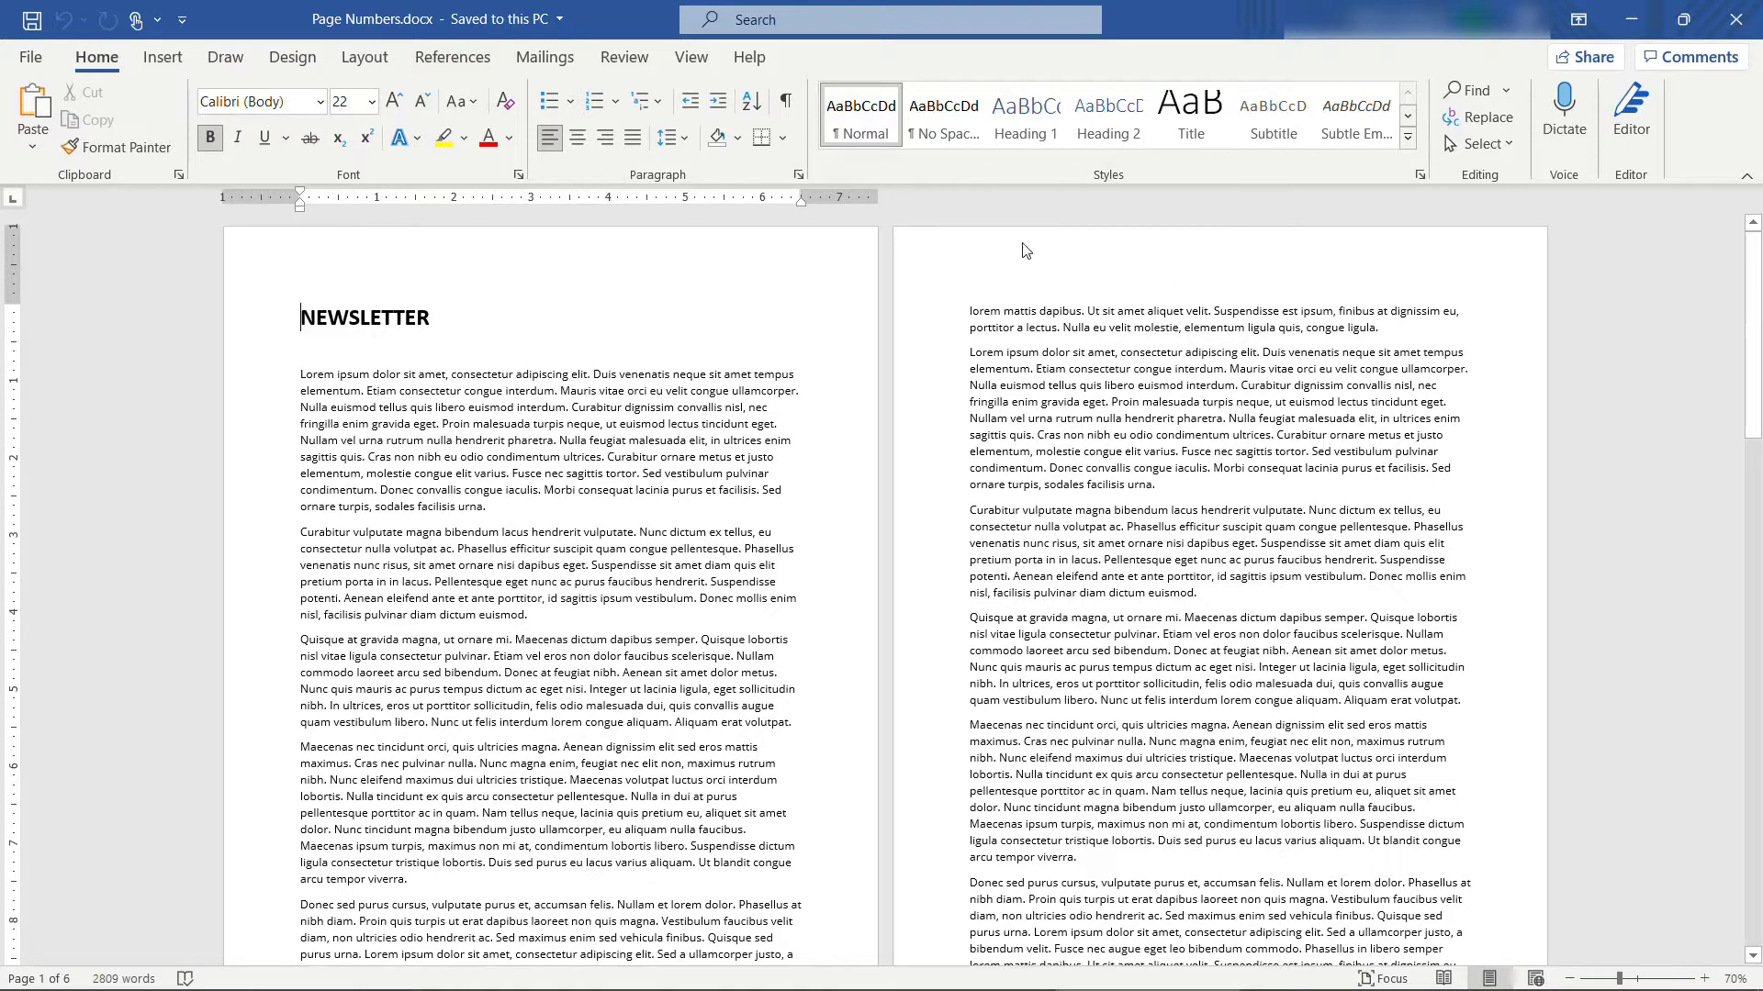
click(791, 114)
mouse_move(1751, 315)
mouse_down()
mouse_move(1751, 465)
mouse_move(1752, 306)
mouse_up()
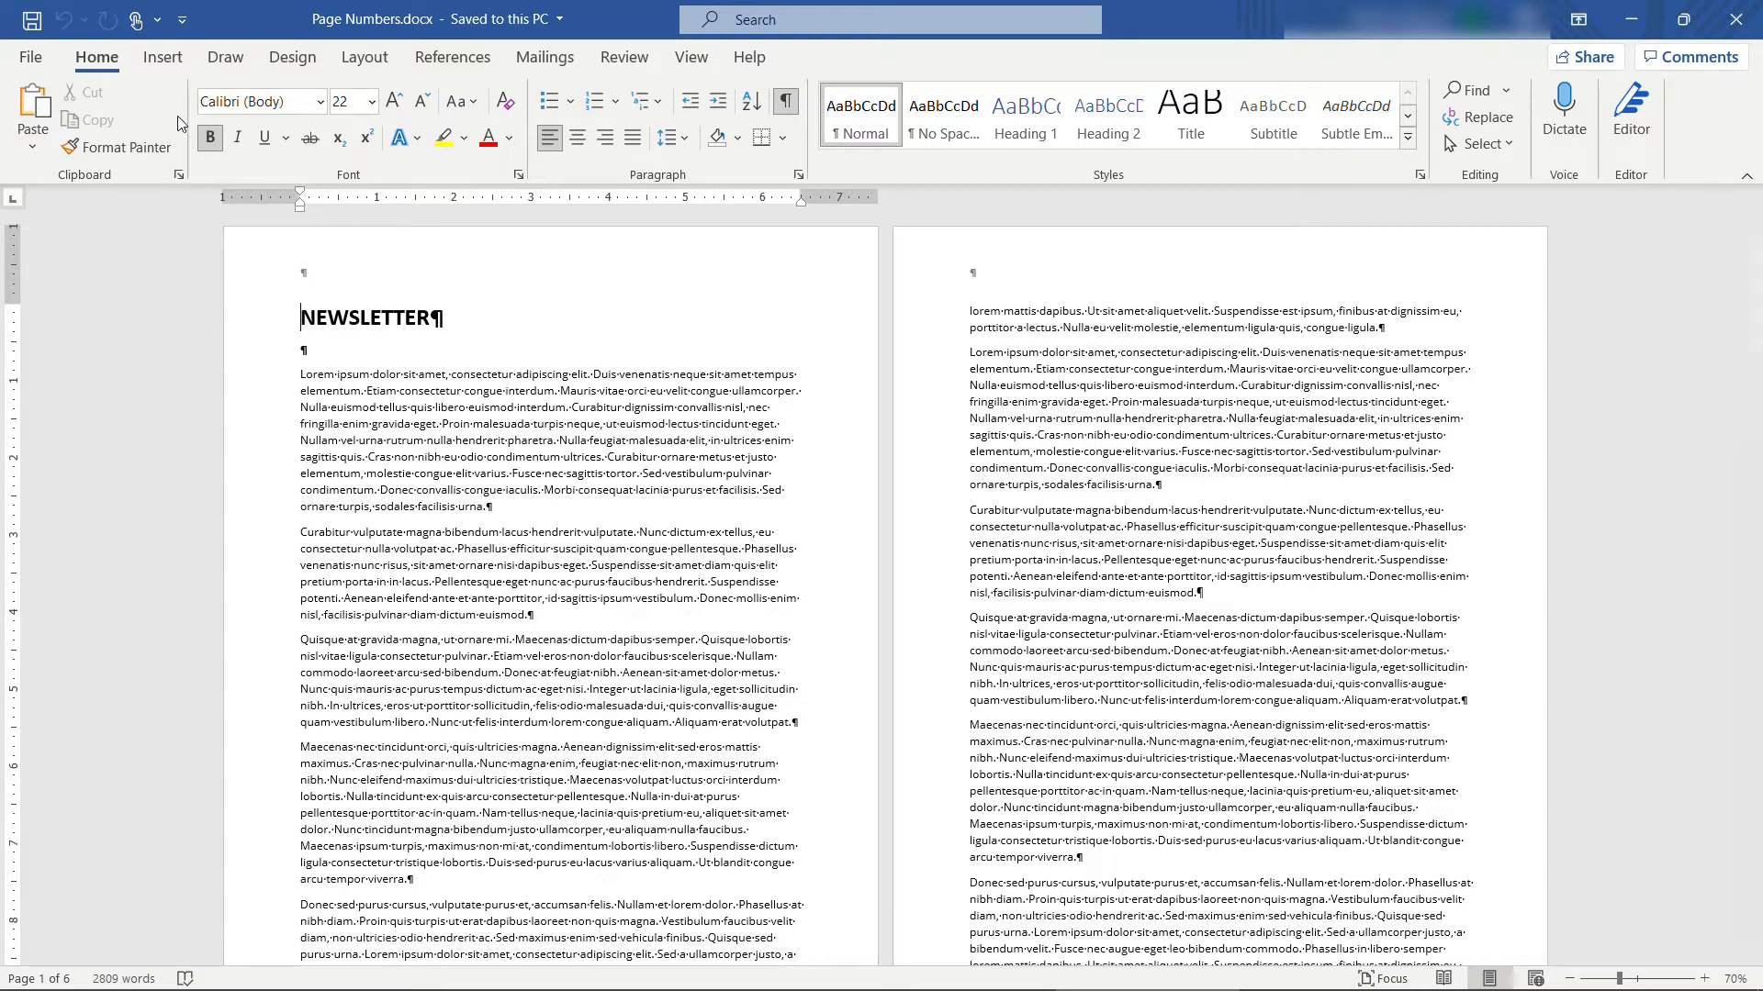
Insert Plain Number 3 page numbers at the bottom right of every footer and check them
click(163, 57)
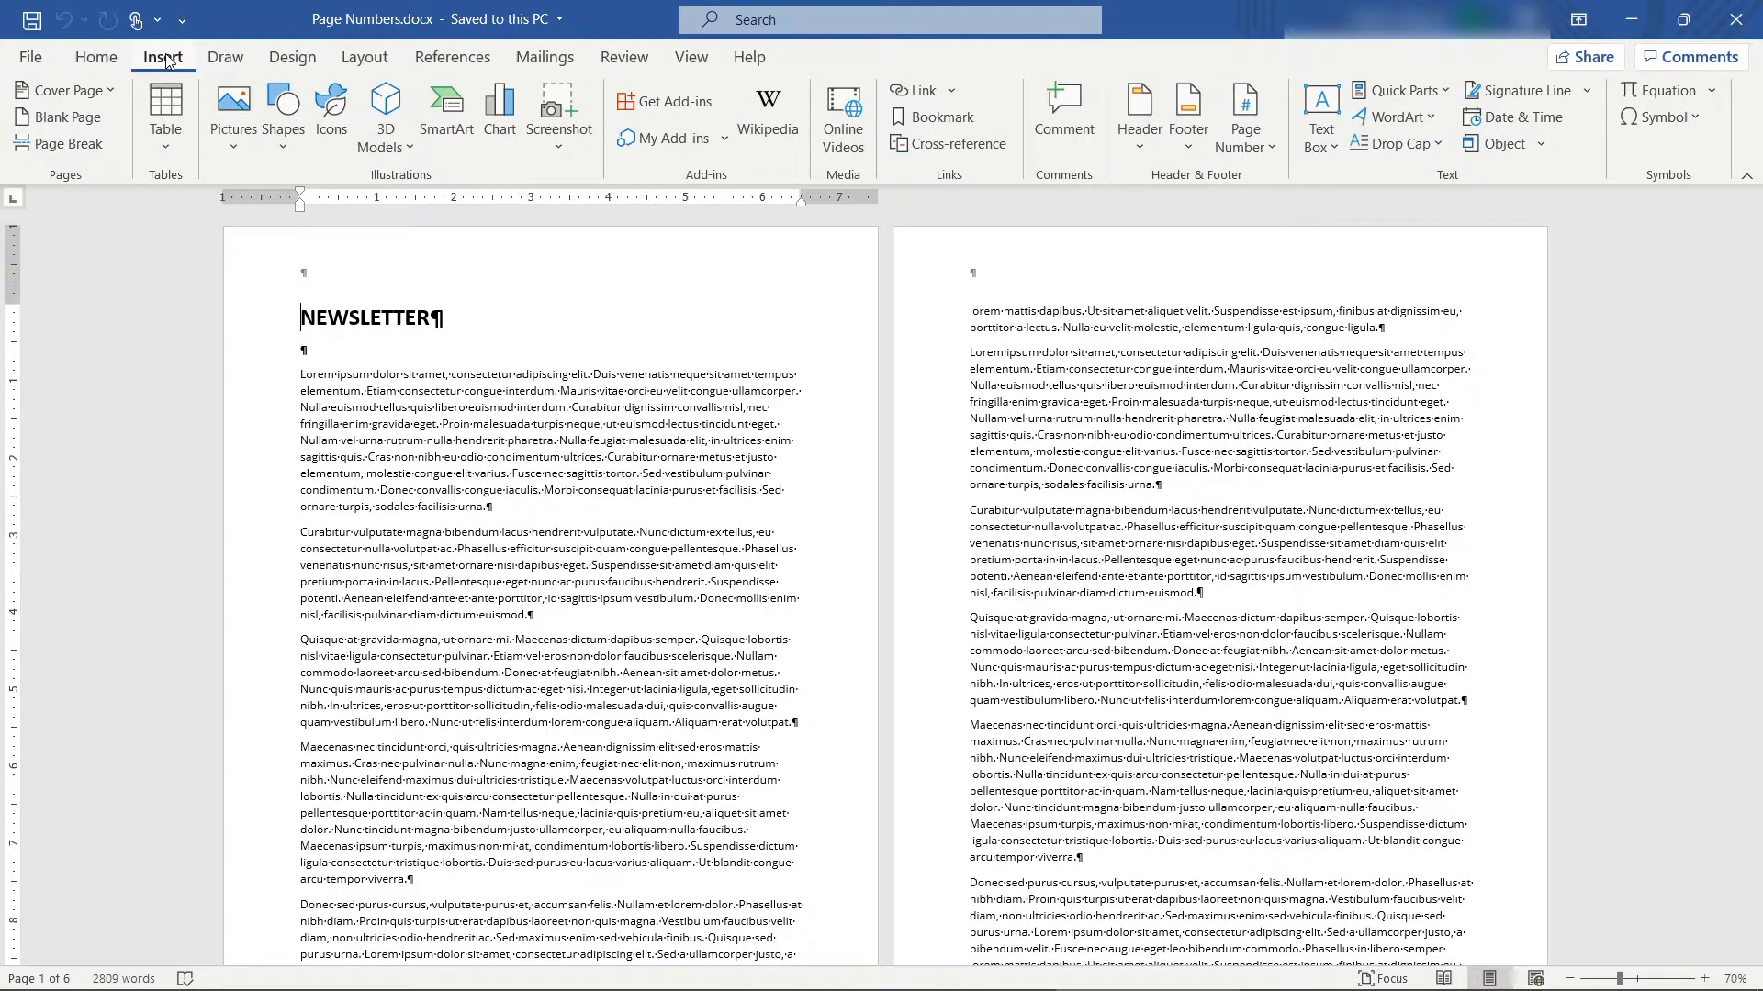
click(1235, 151)
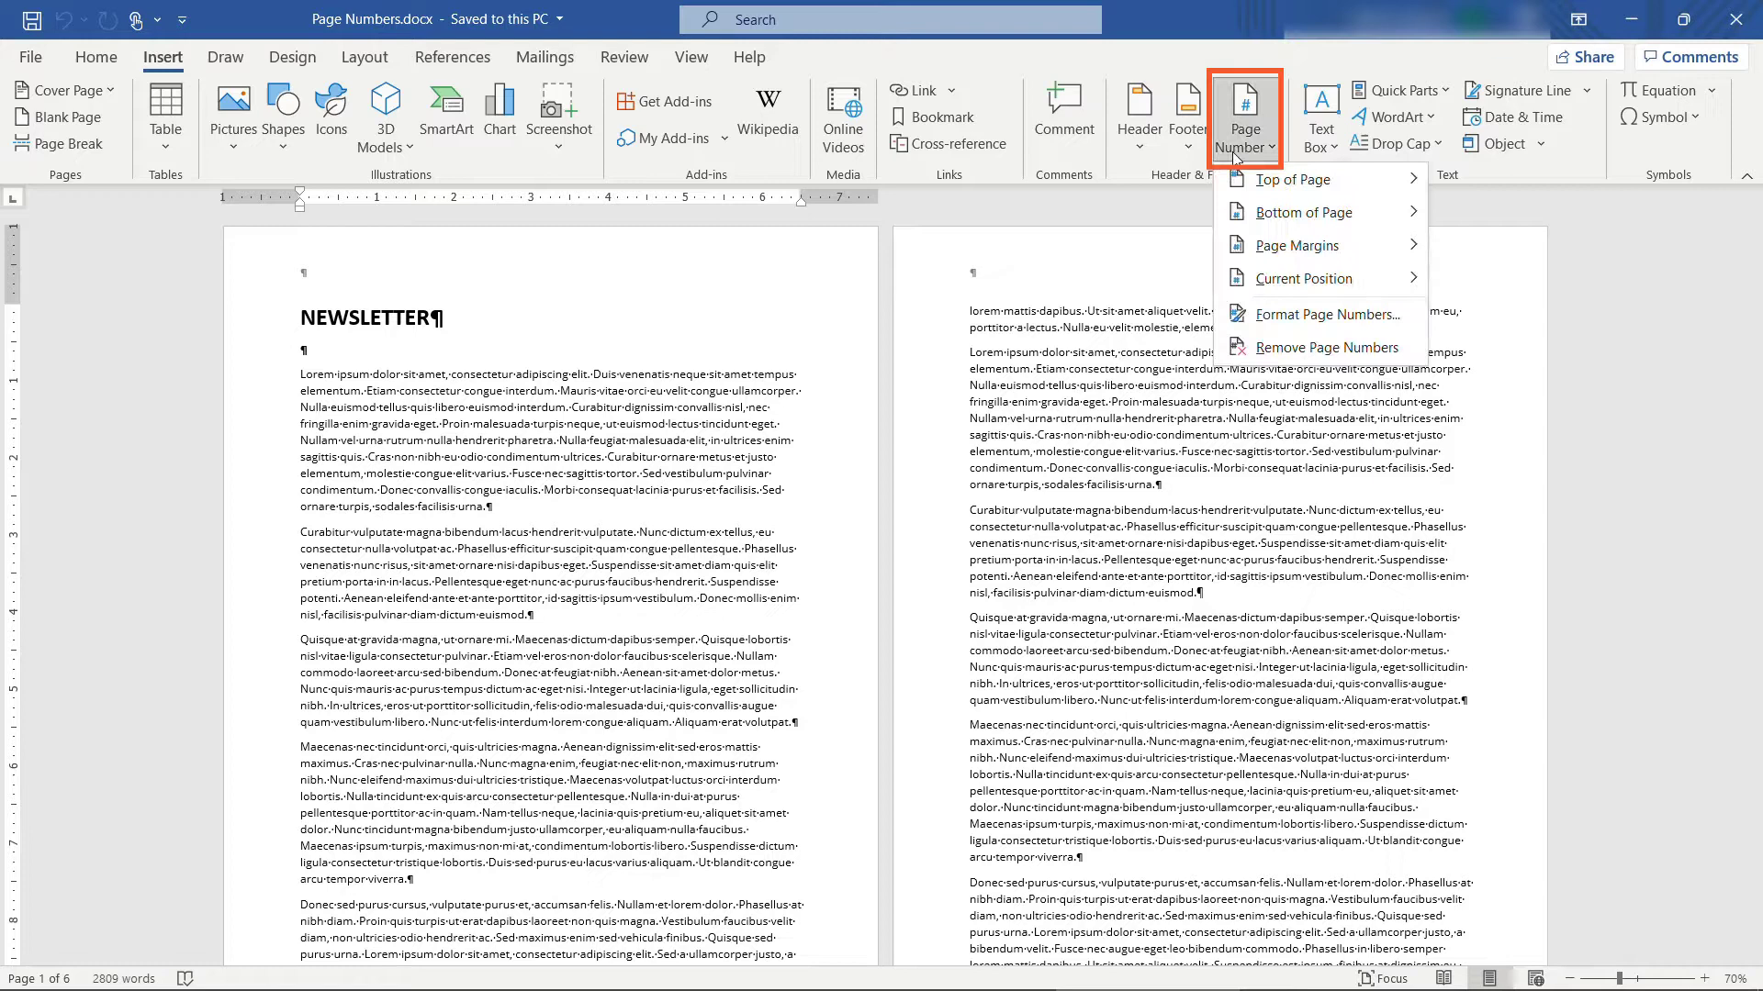
click(1247, 215)
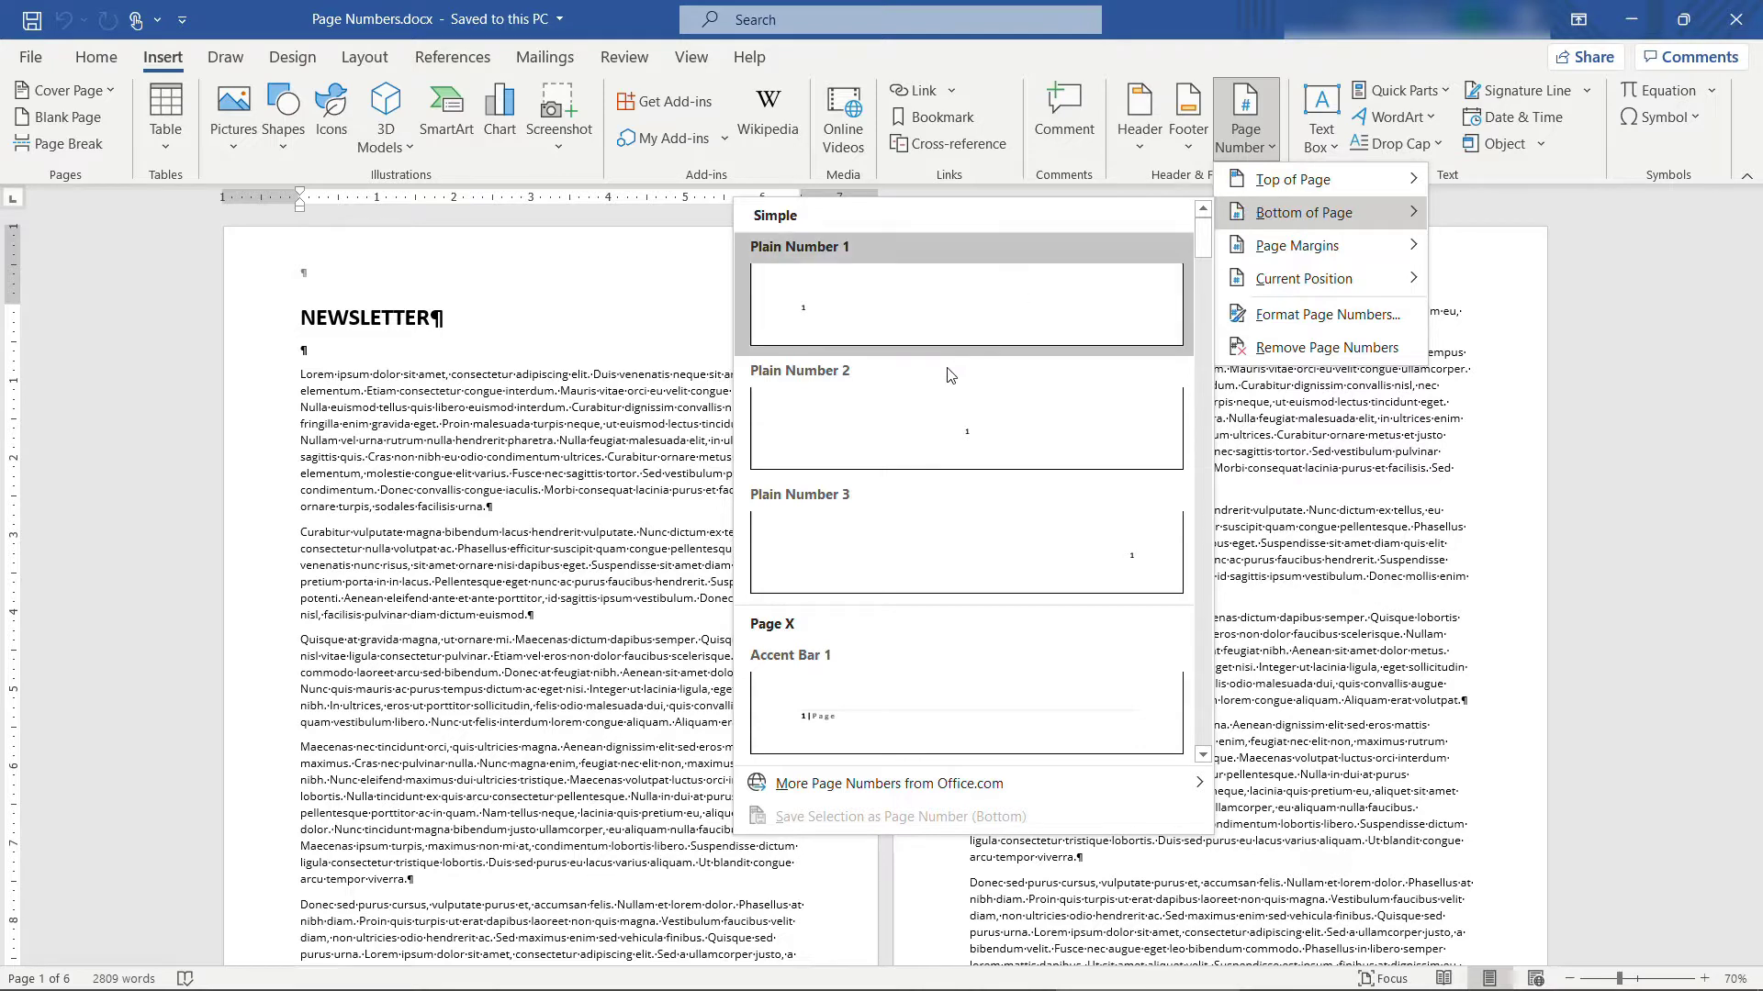
click(924, 554)
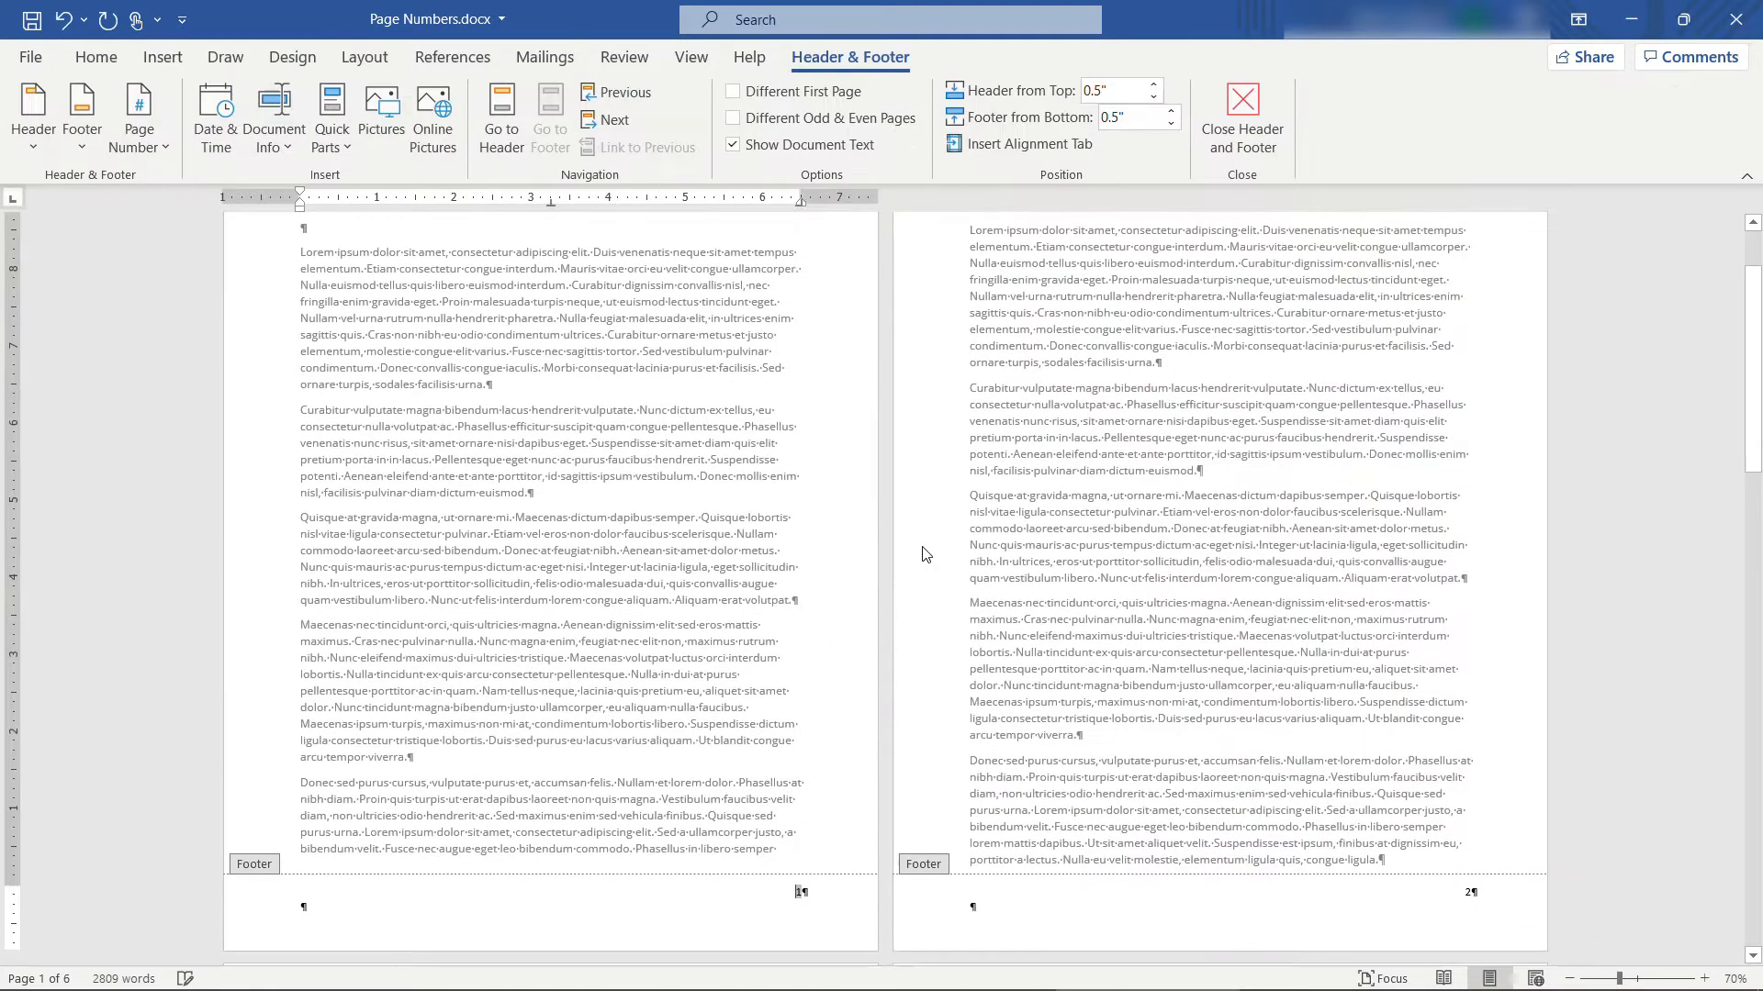
drag(1760, 457, 1760, 487)
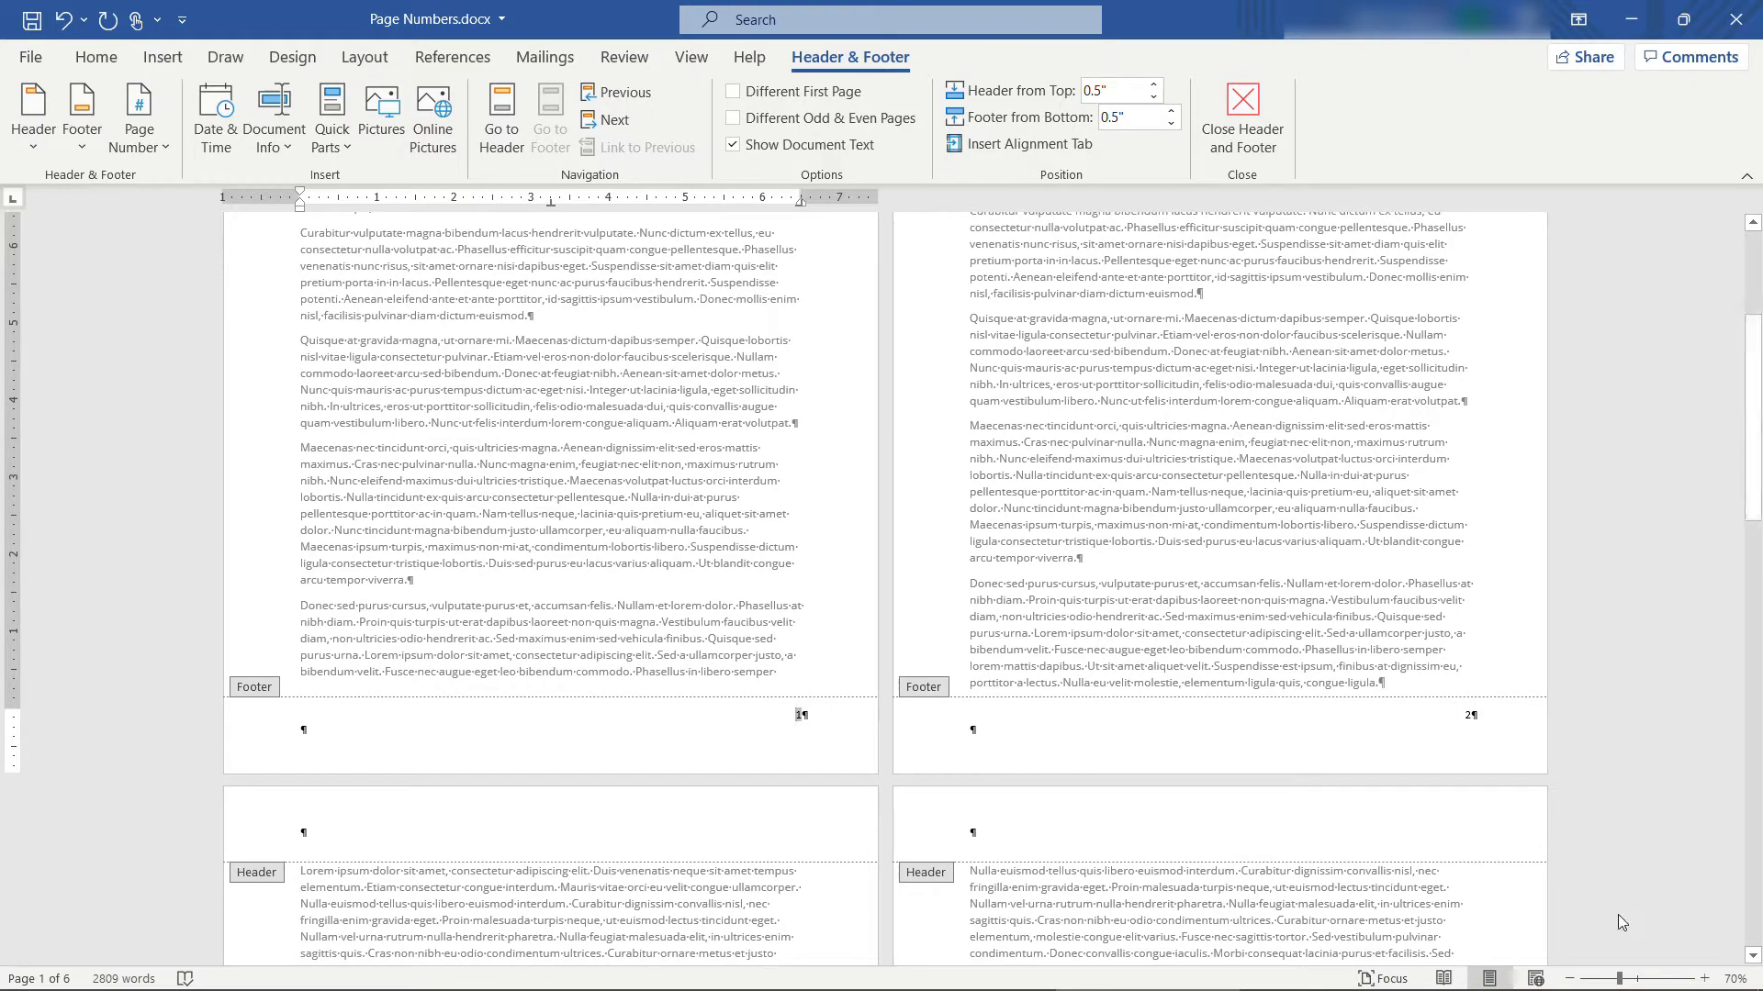
click(1705, 979)
click(1705, 979)
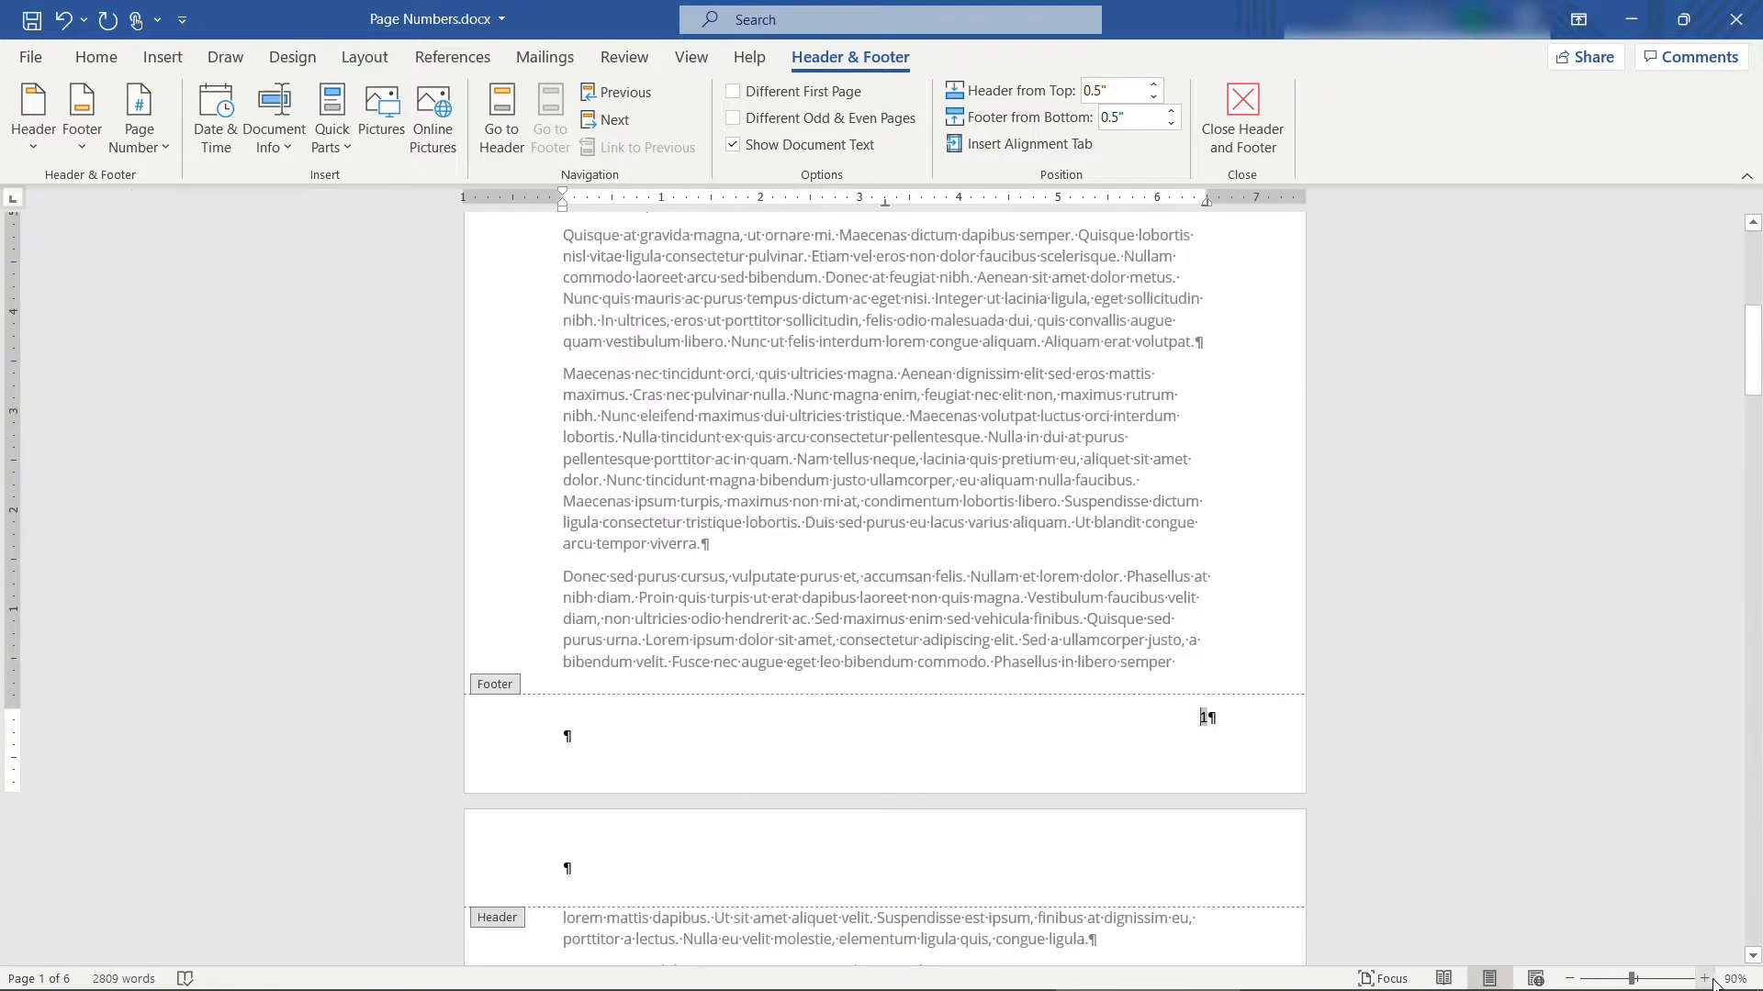
mouse_move(1746, 355)
mouse_down()
mouse_move(1758, 471)
mouse_move(1757, 352)
mouse_up()
click(1570, 978)
click(1570, 979)
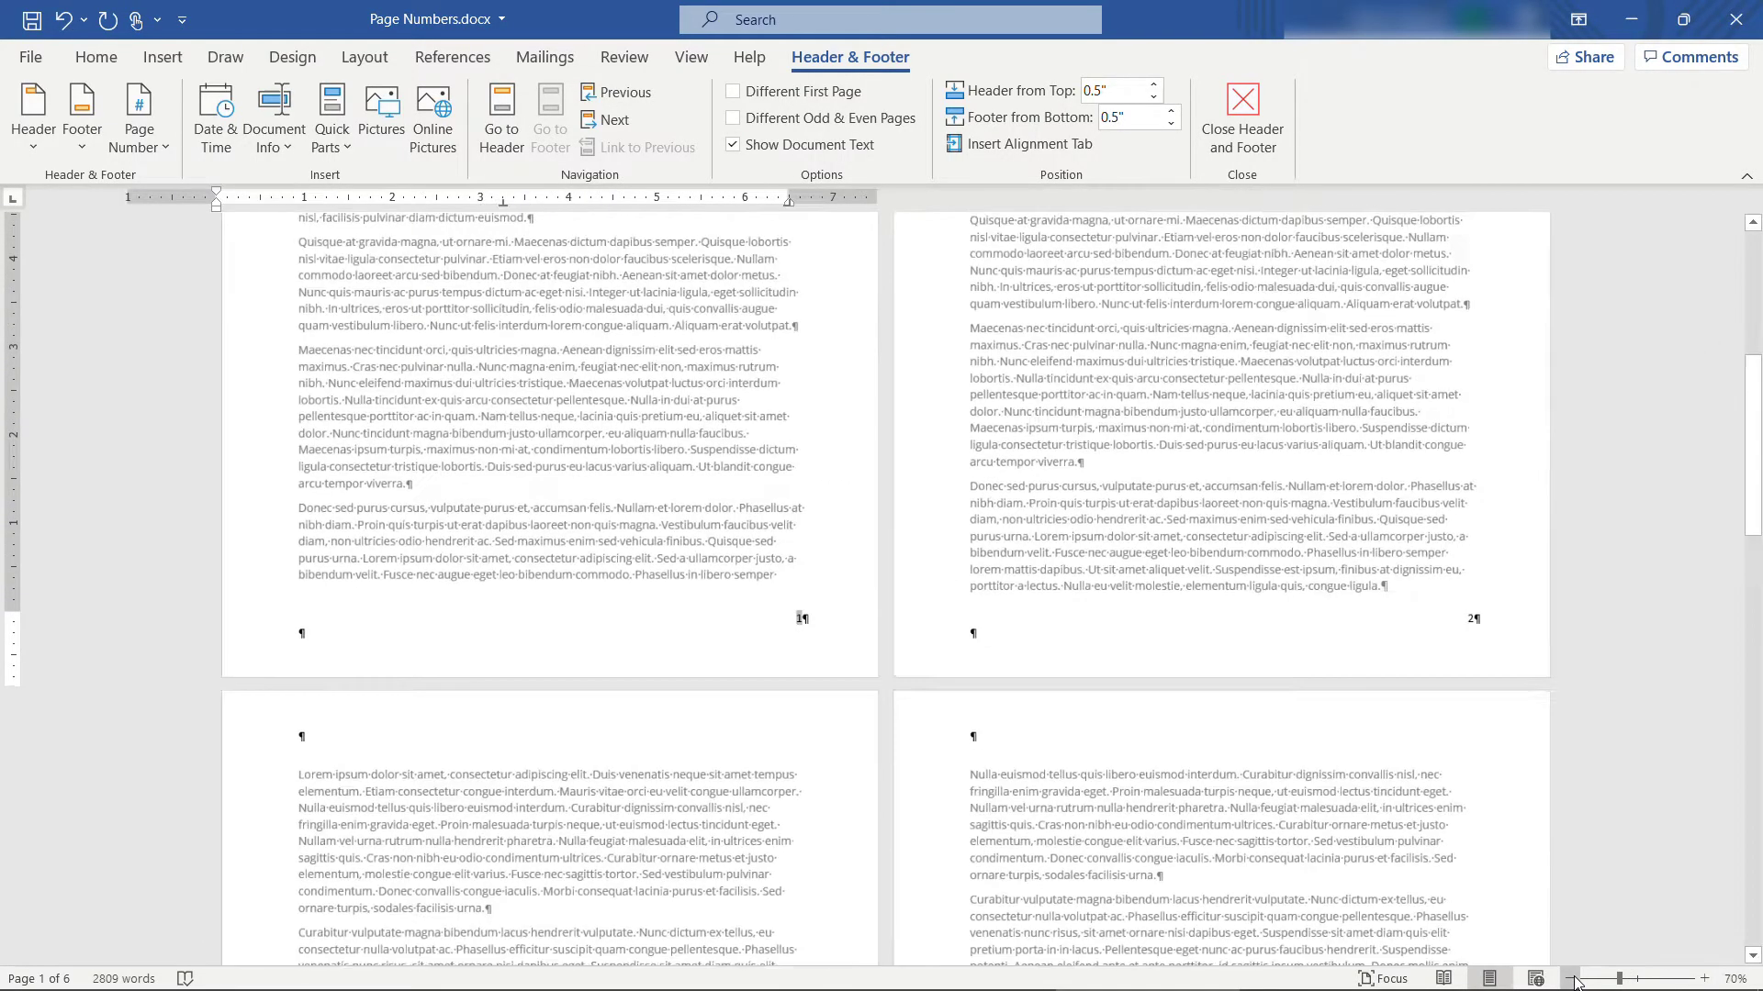
drag(1757, 487, 1759, 443)
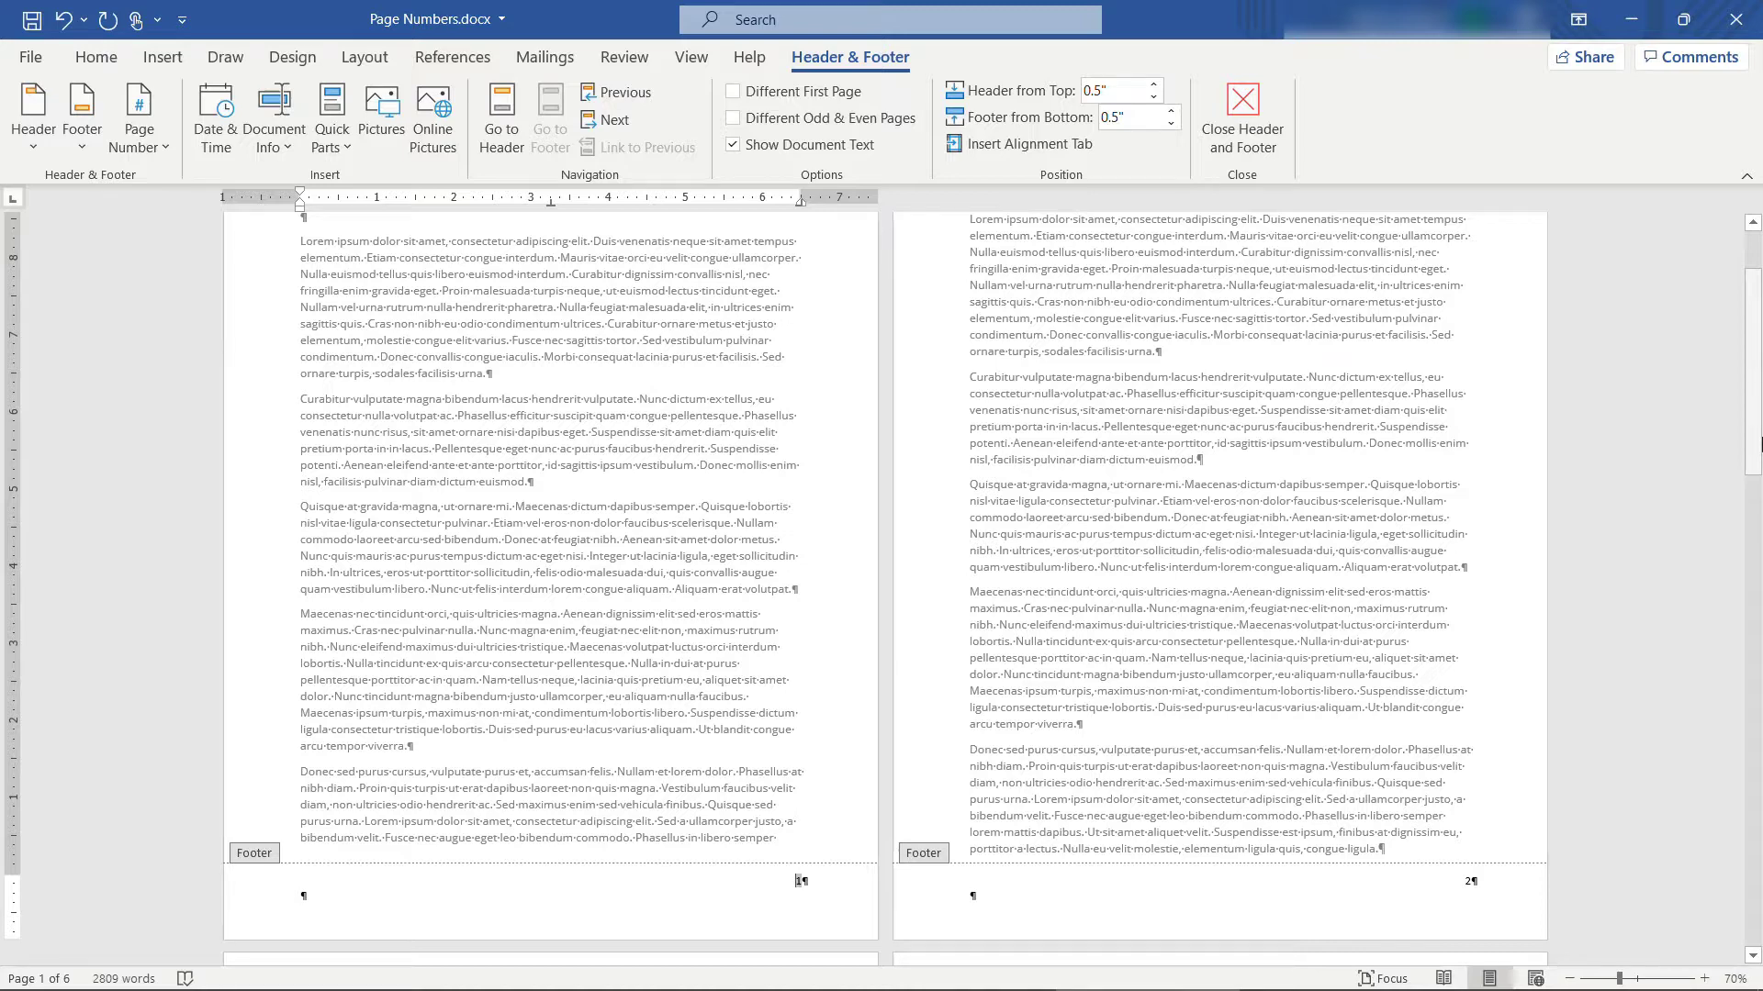
Format the page numbers to start at 2 and verify the footers read 2 and 3
click(167, 153)
click(237, 321)
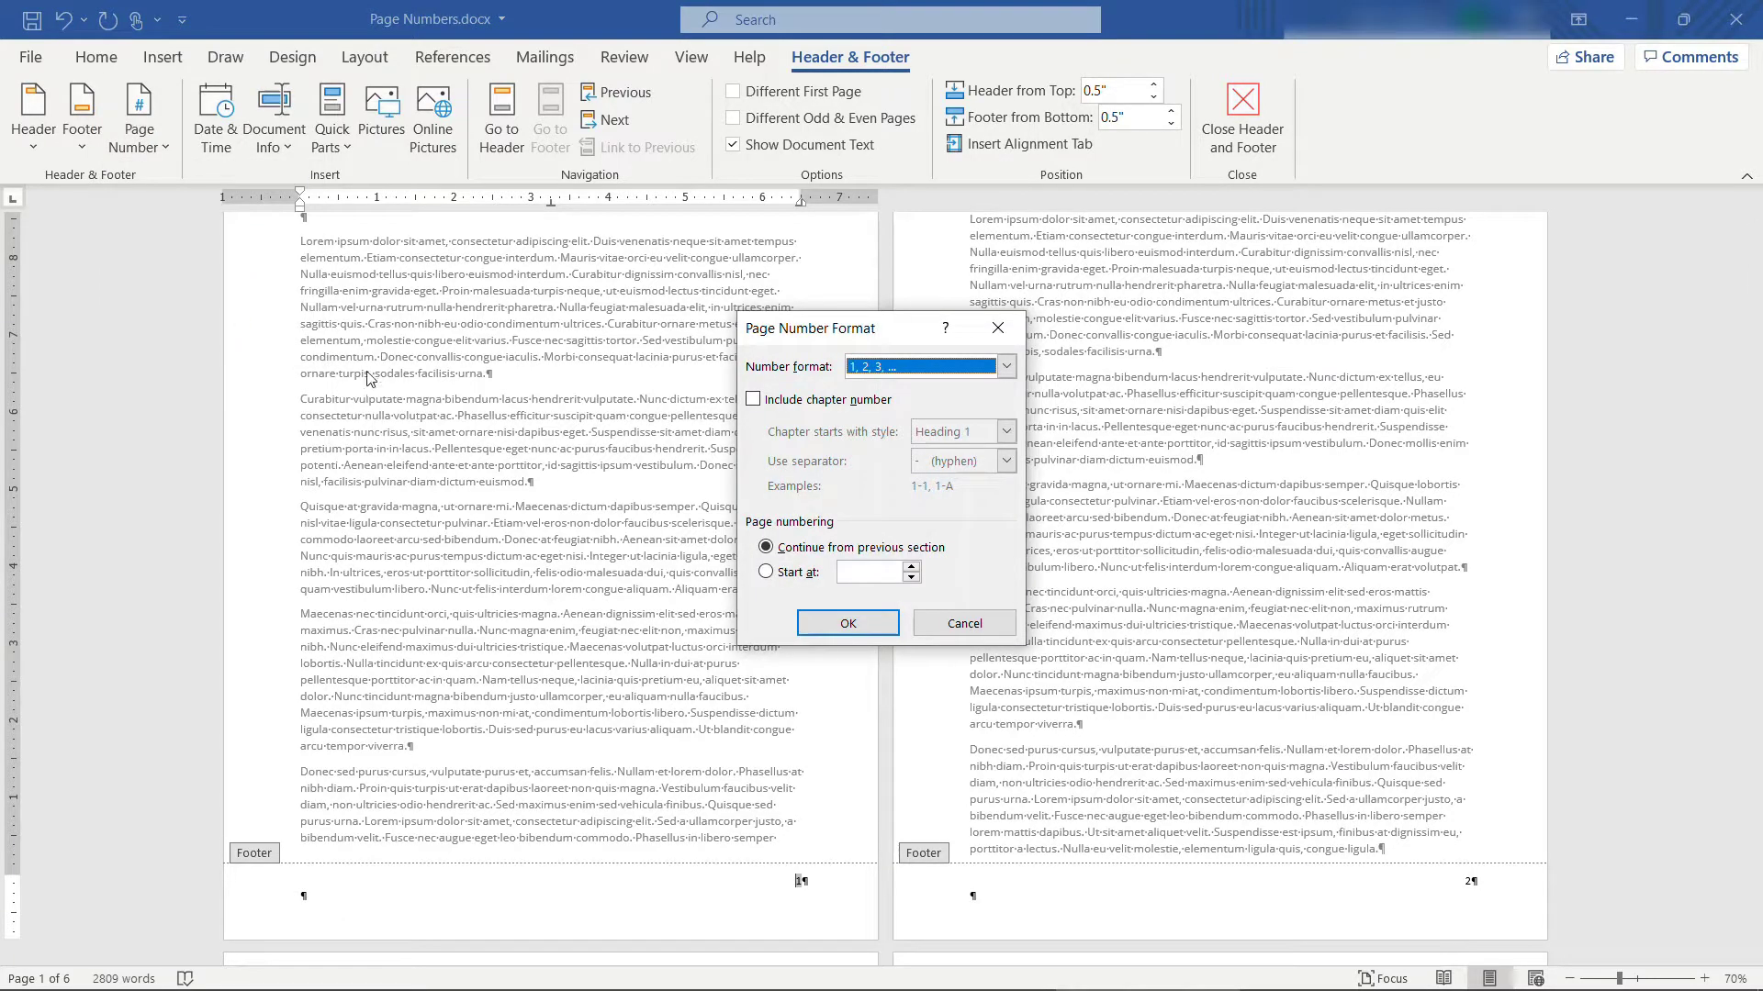
click(766, 572)
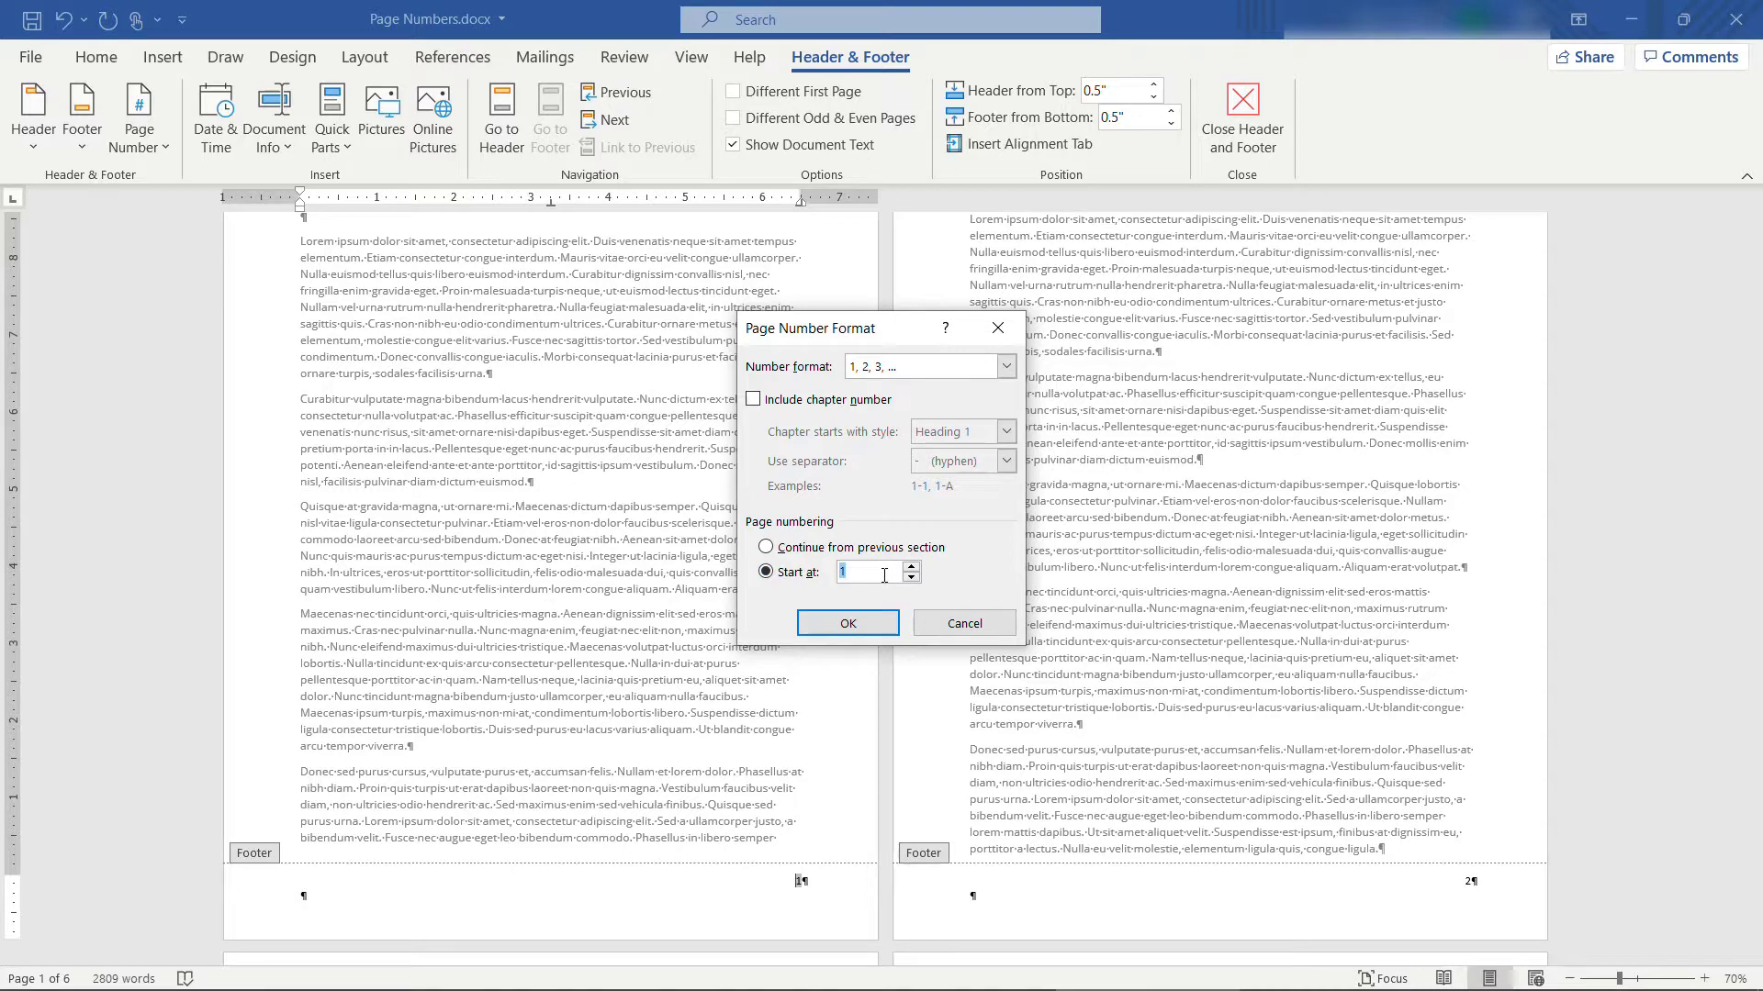
text(2)
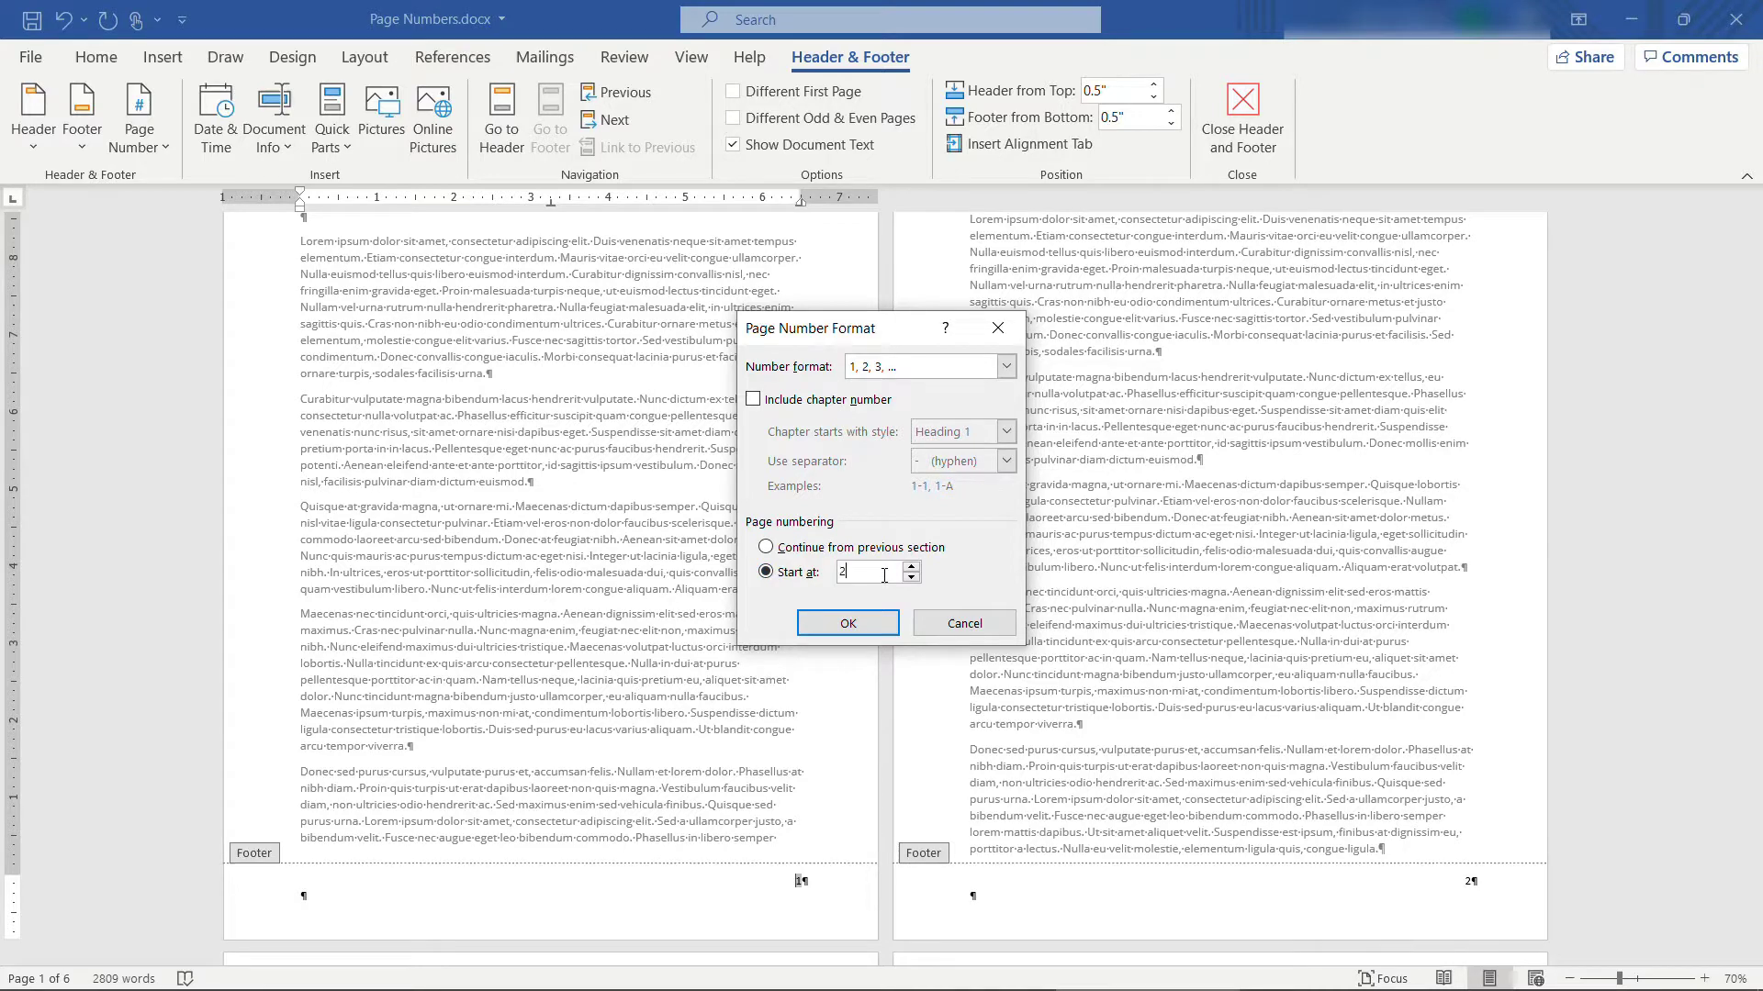
click(848, 624)
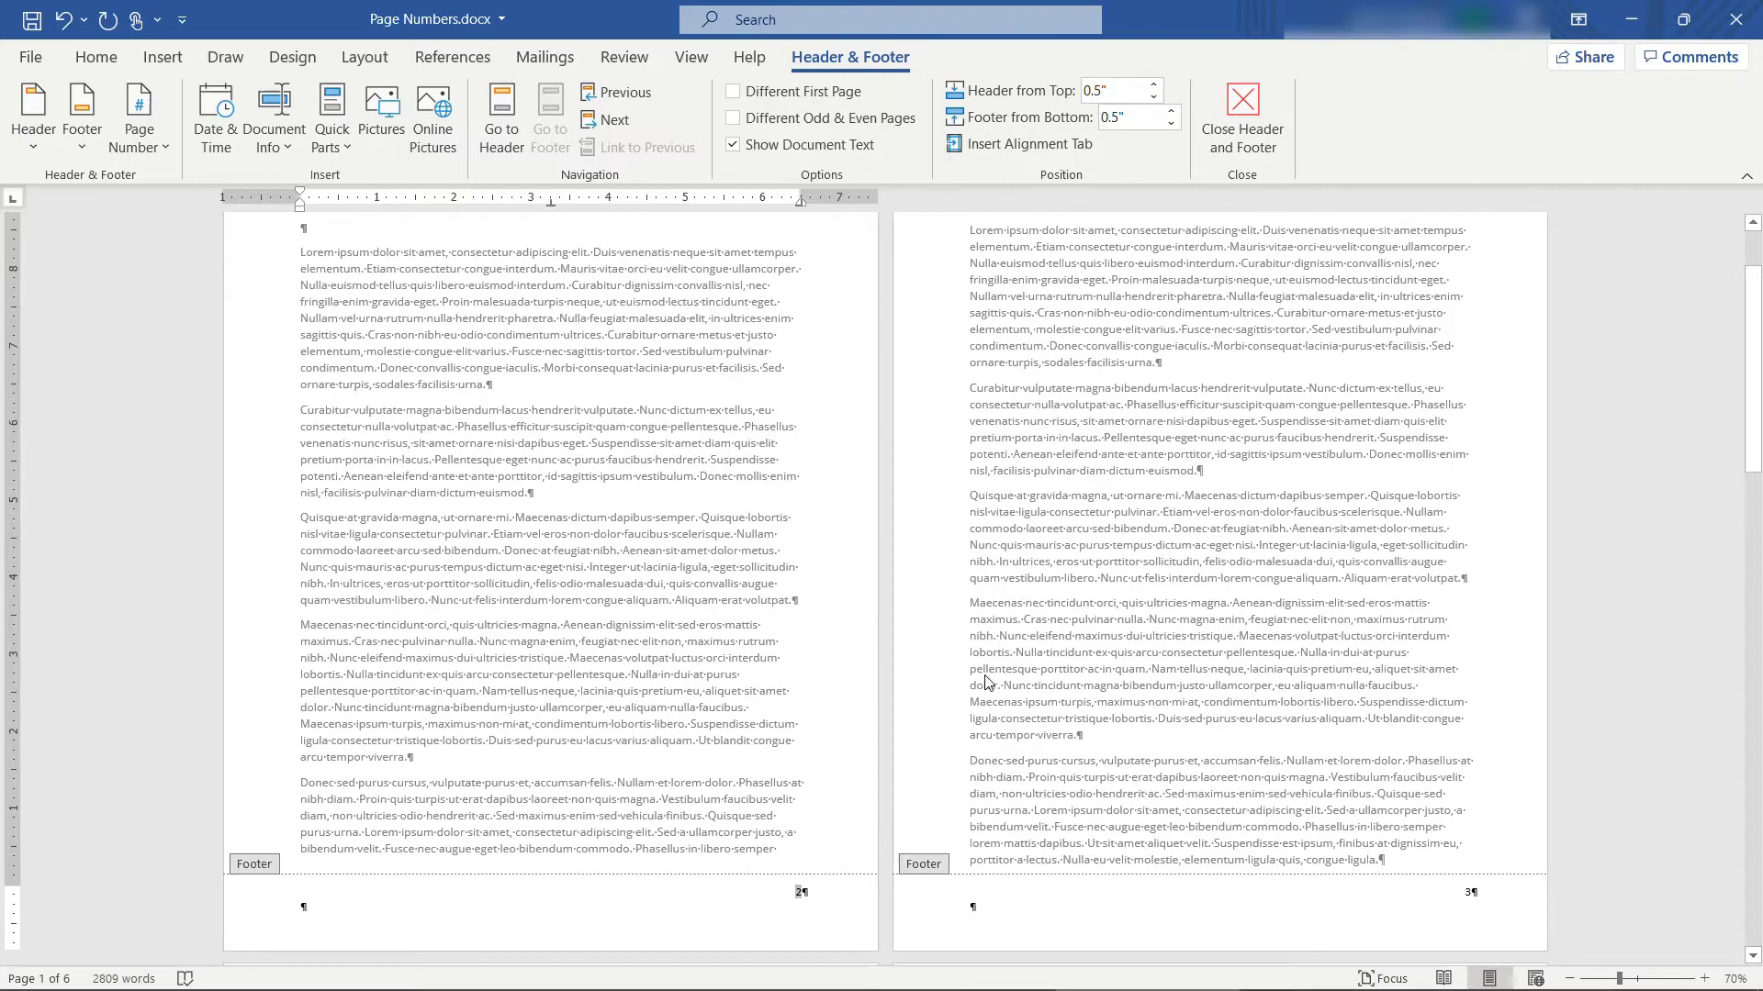
click(1703, 979)
click(1704, 978)
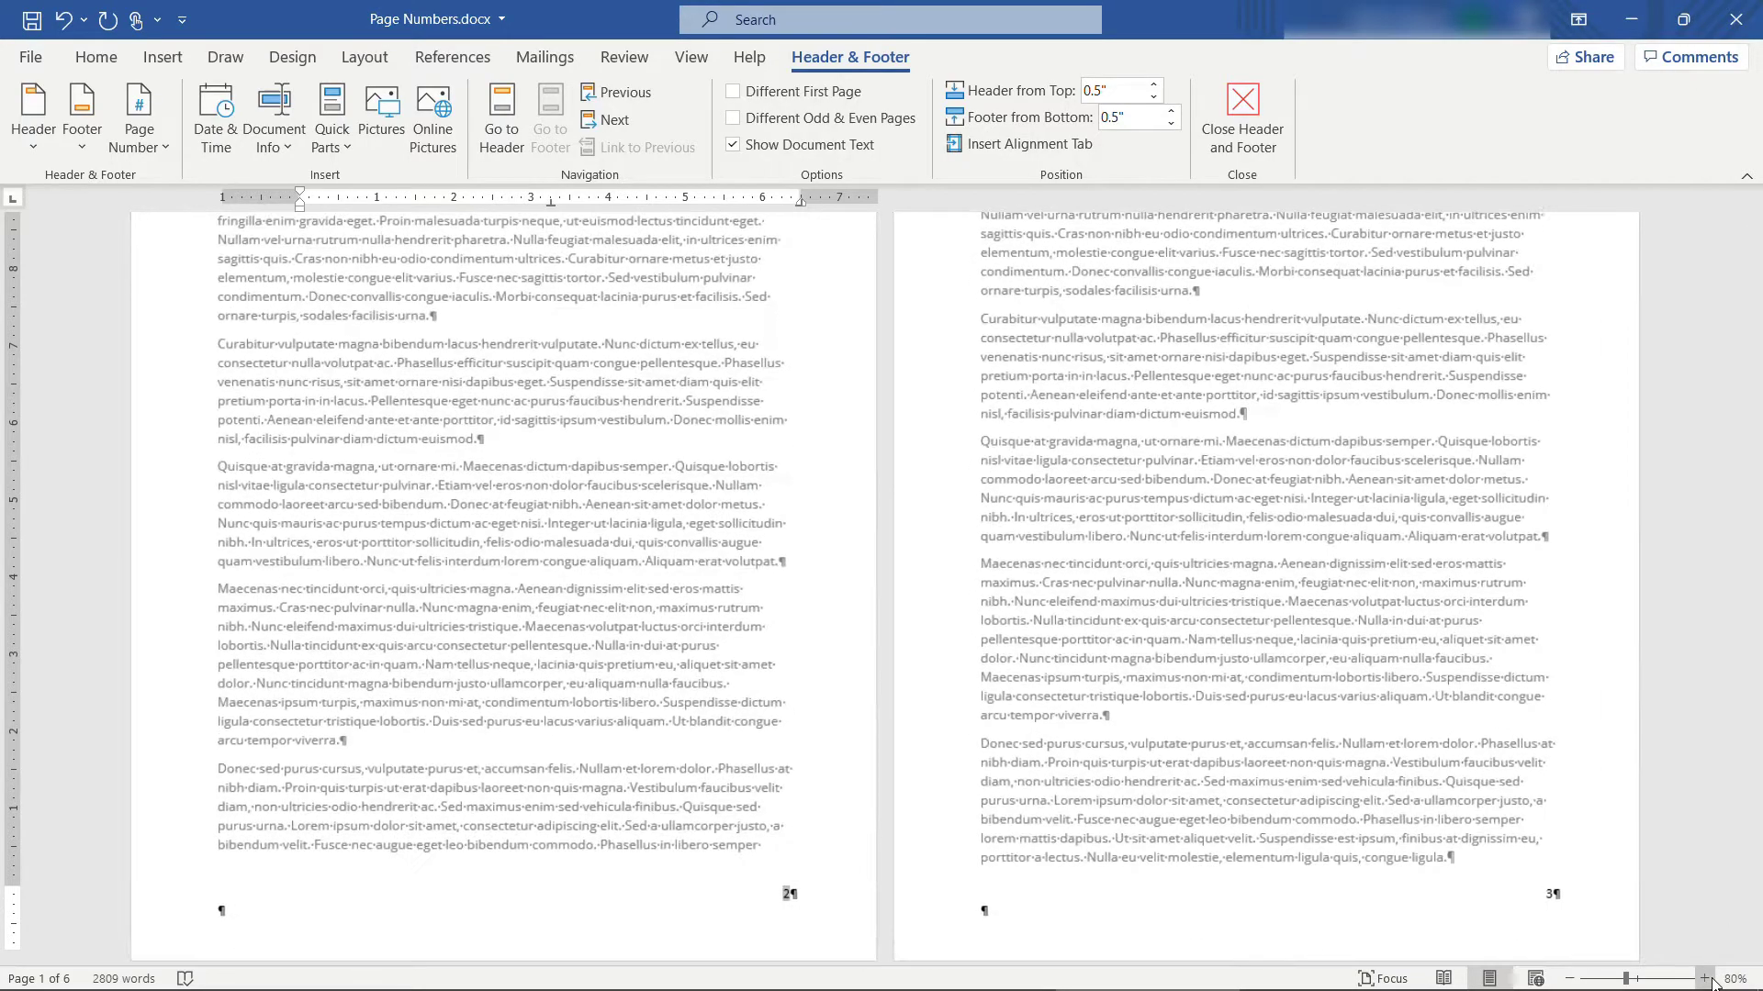
click(1704, 978)
click(1704, 978)
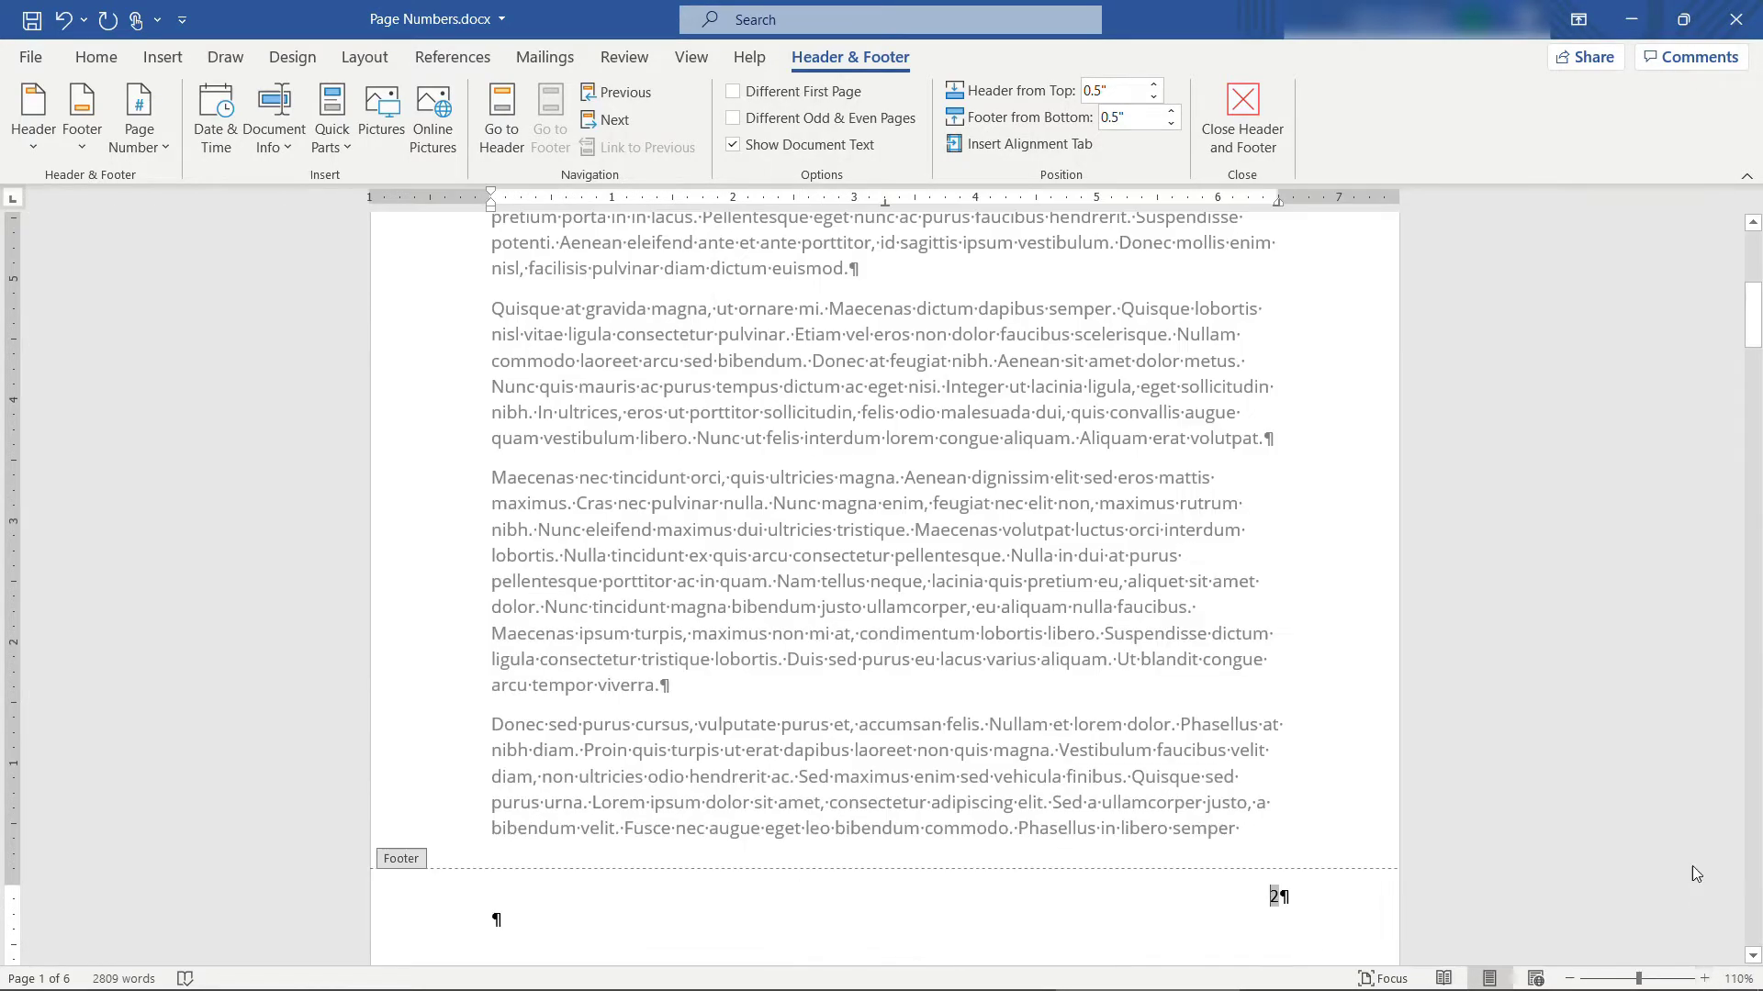
drag(1753, 317, 1558, 671)
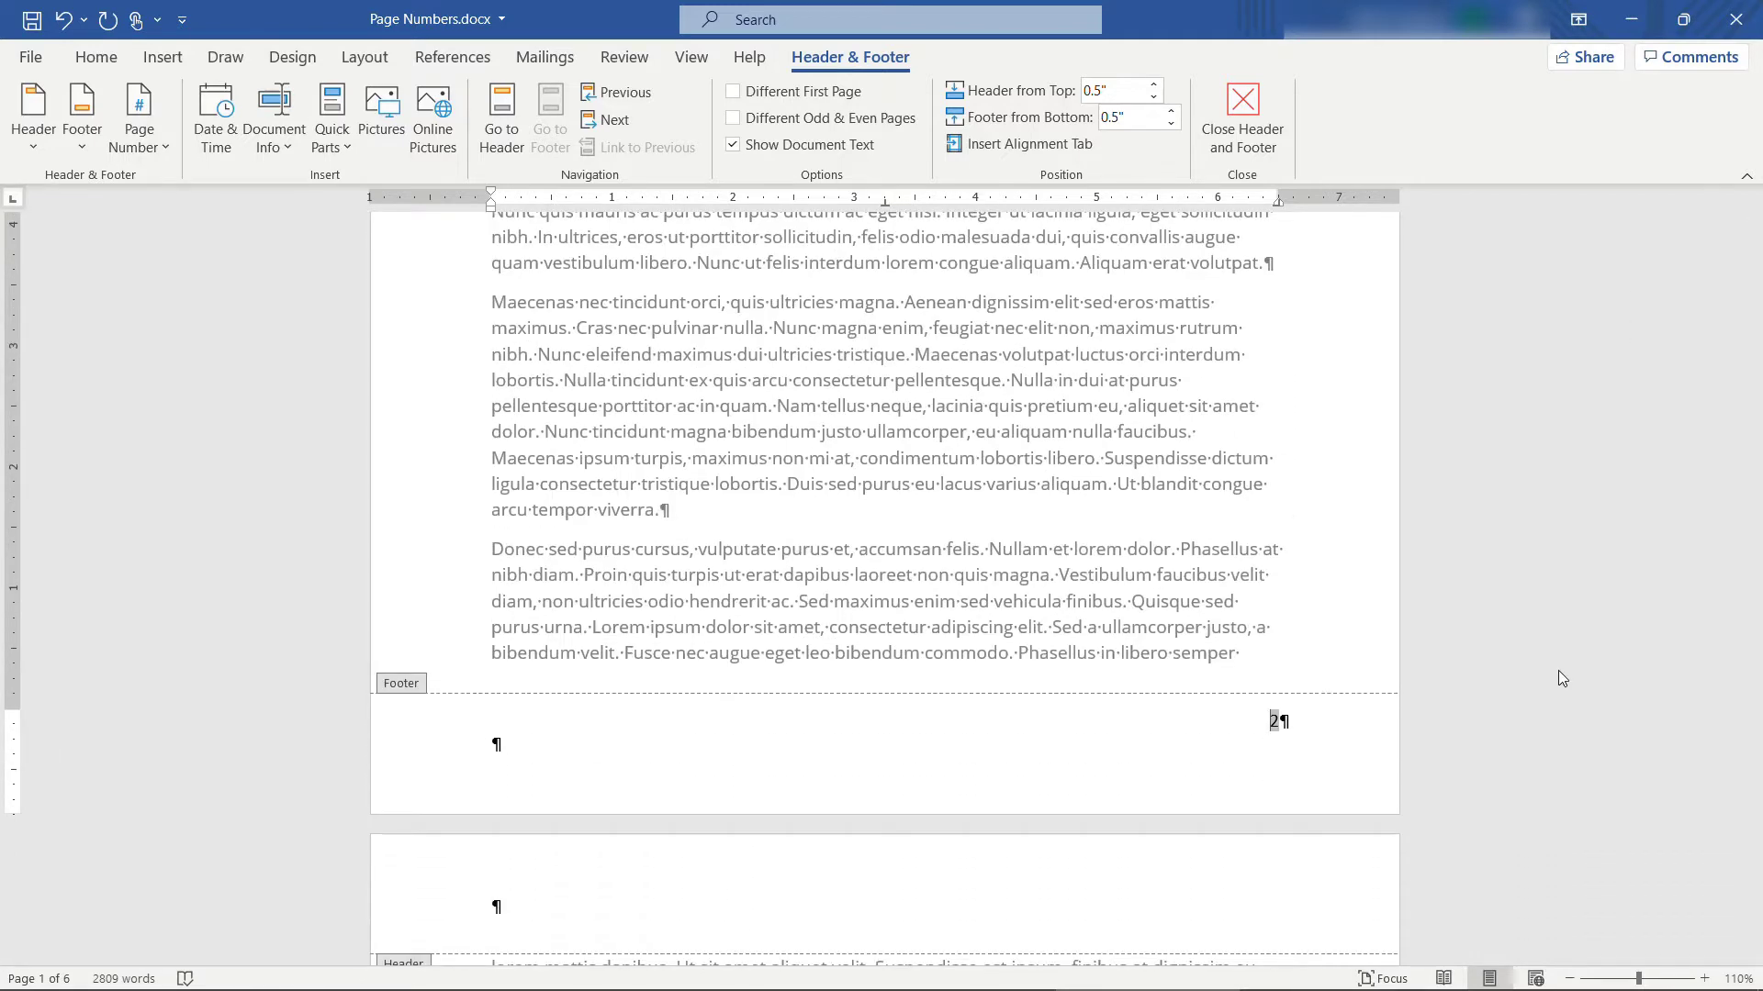
click(1569, 979)
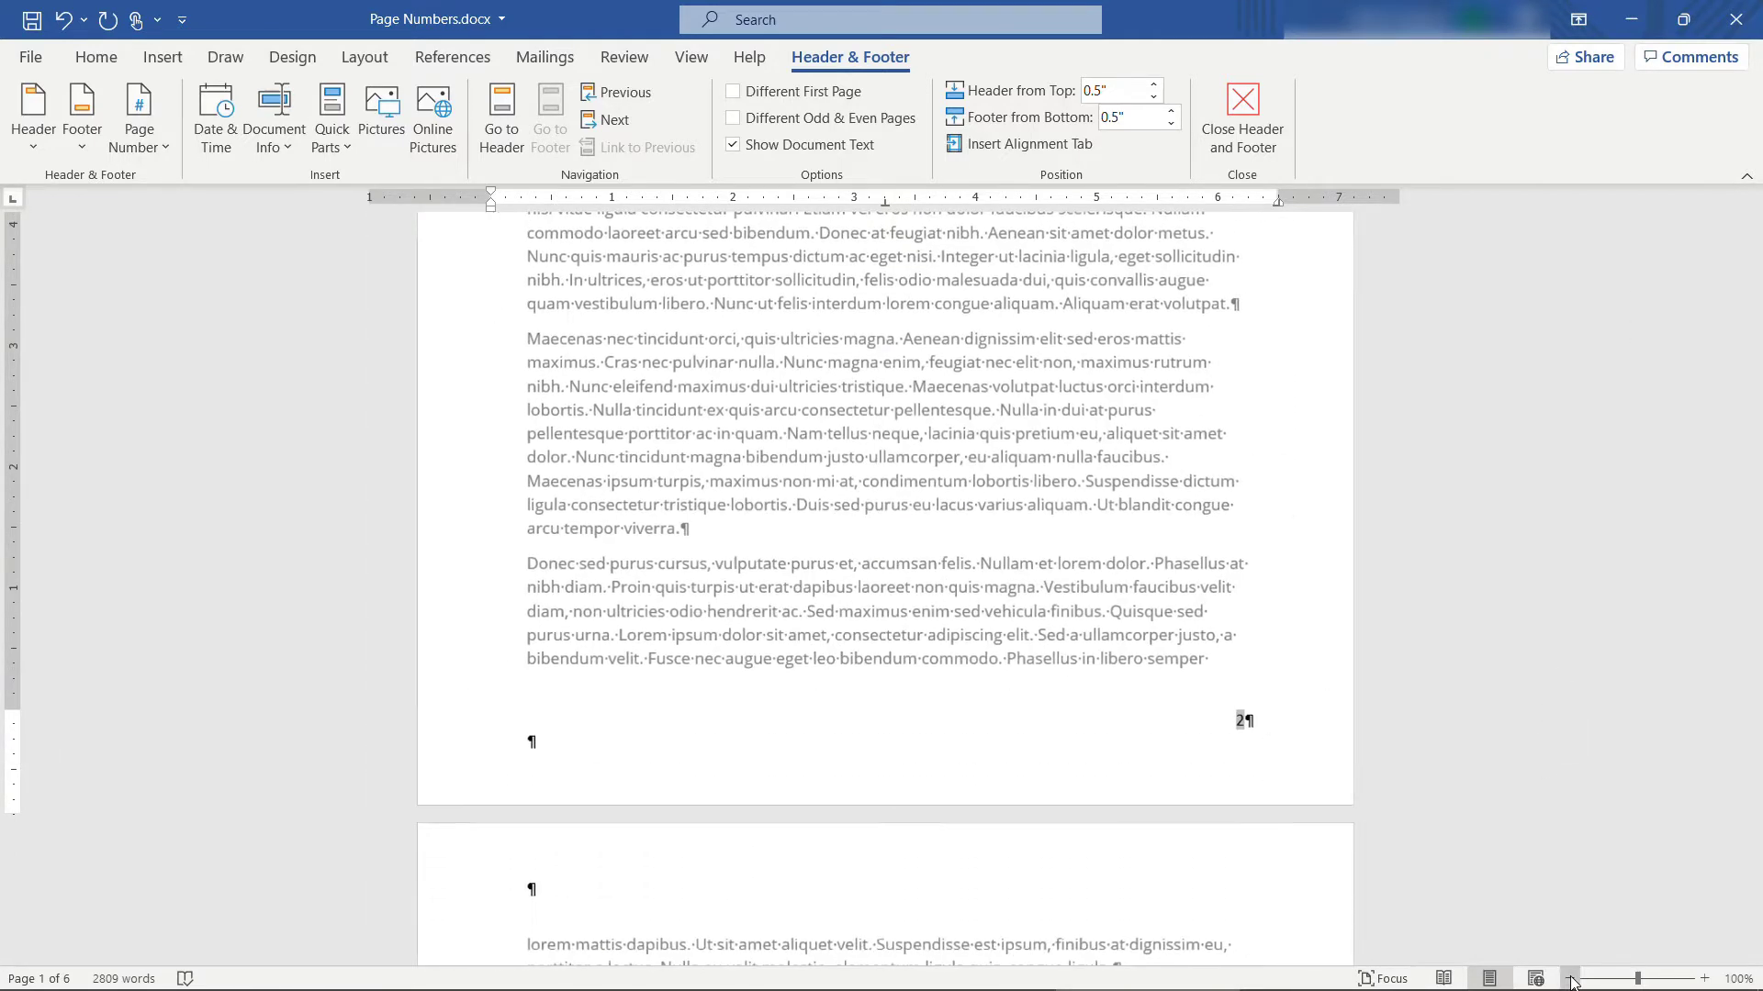
click(1569, 979)
click(1569, 978)
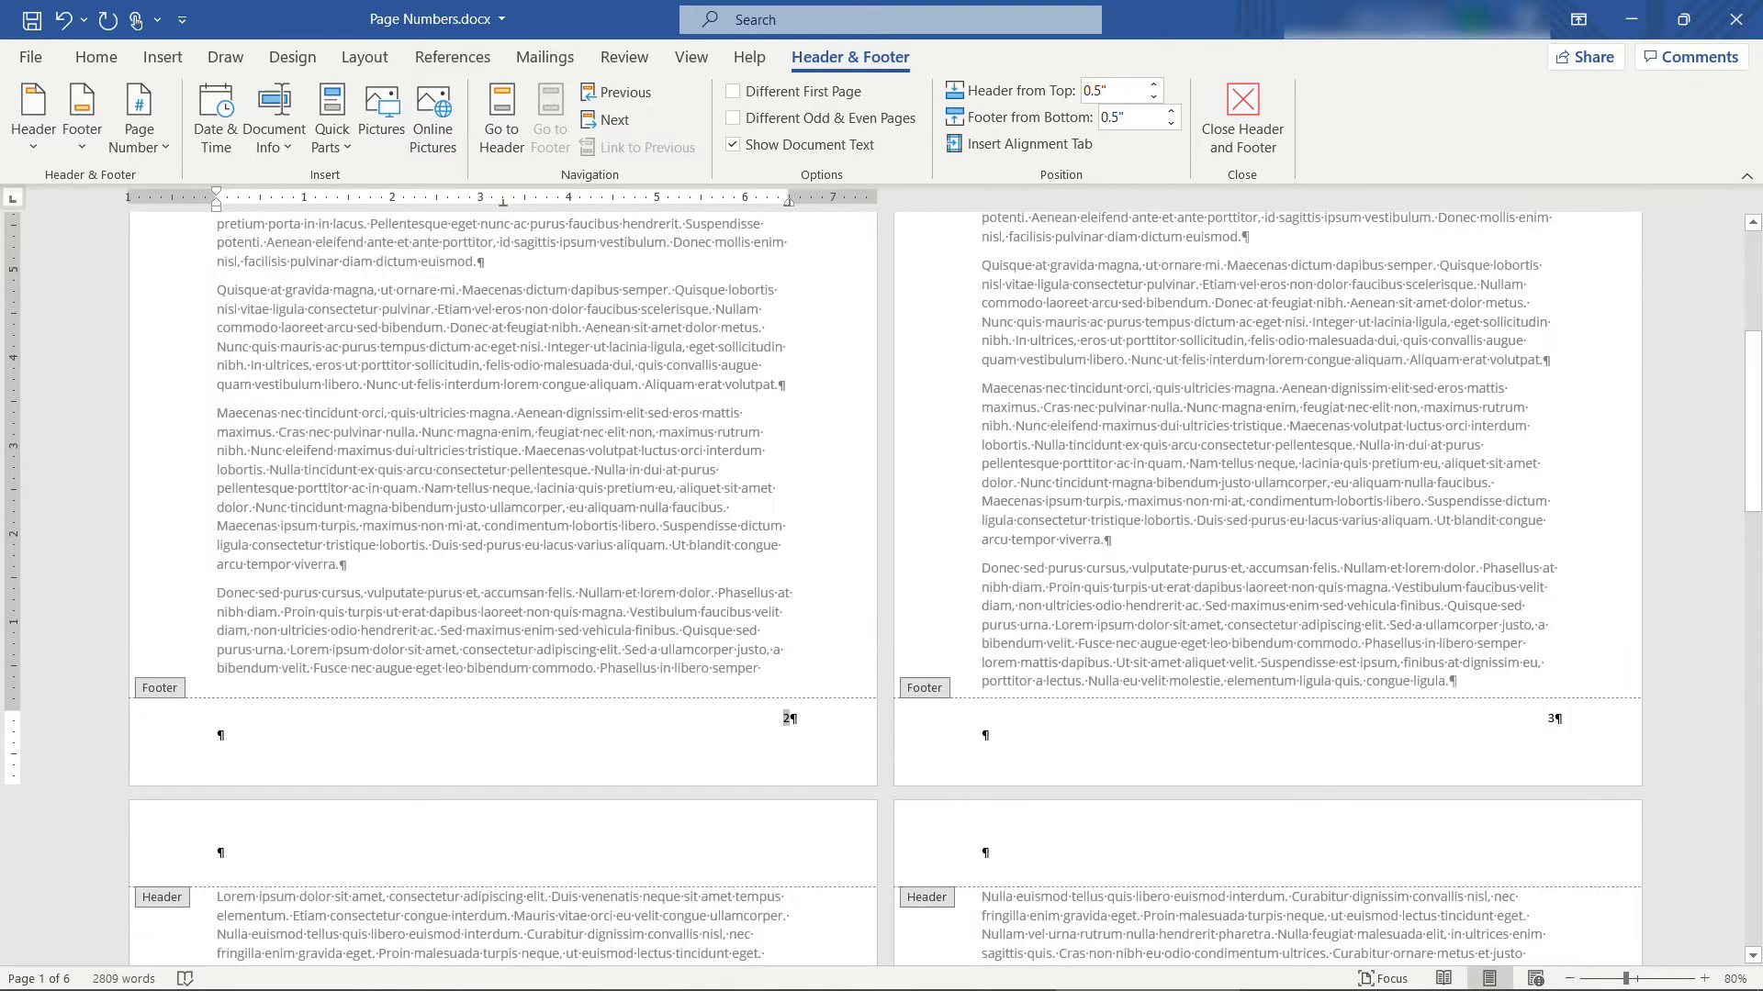
mouse_move(1751, 514)
mouse_down()
mouse_move(1757, 411)
mouse_move(1759, 491)
mouse_up()
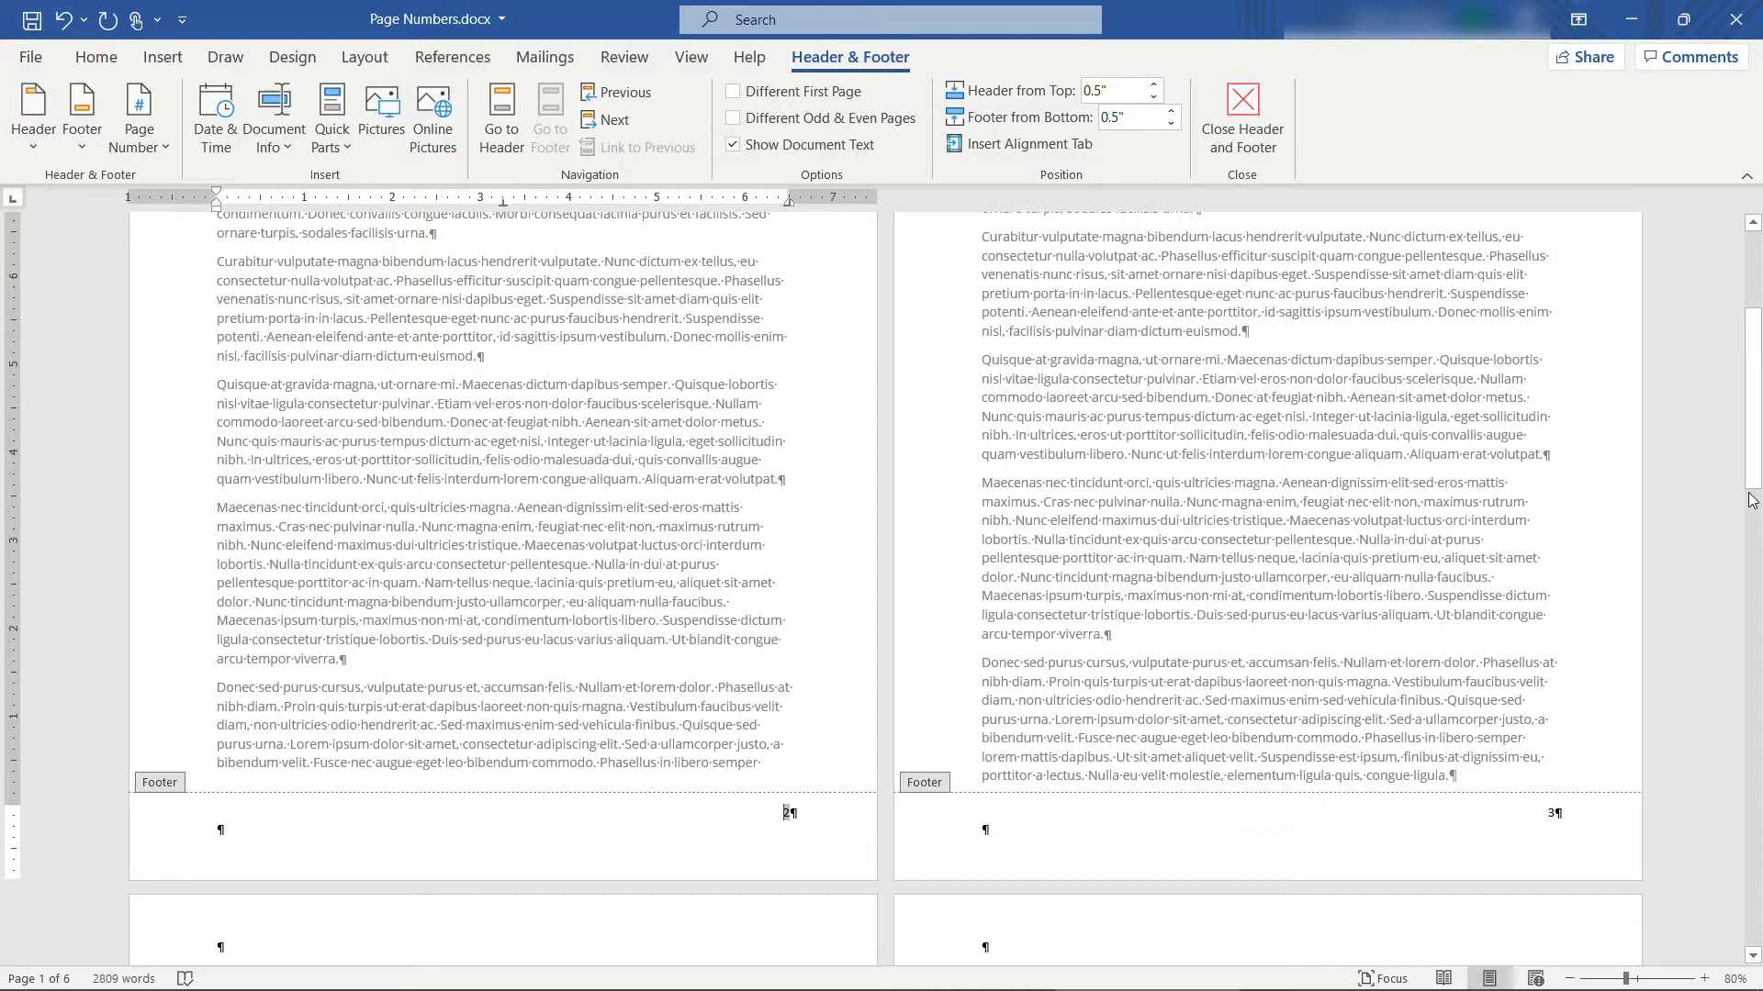
Draw a blue rectangle near the bottom of page 2 containing the text 'Page 2'
click(1240, 110)
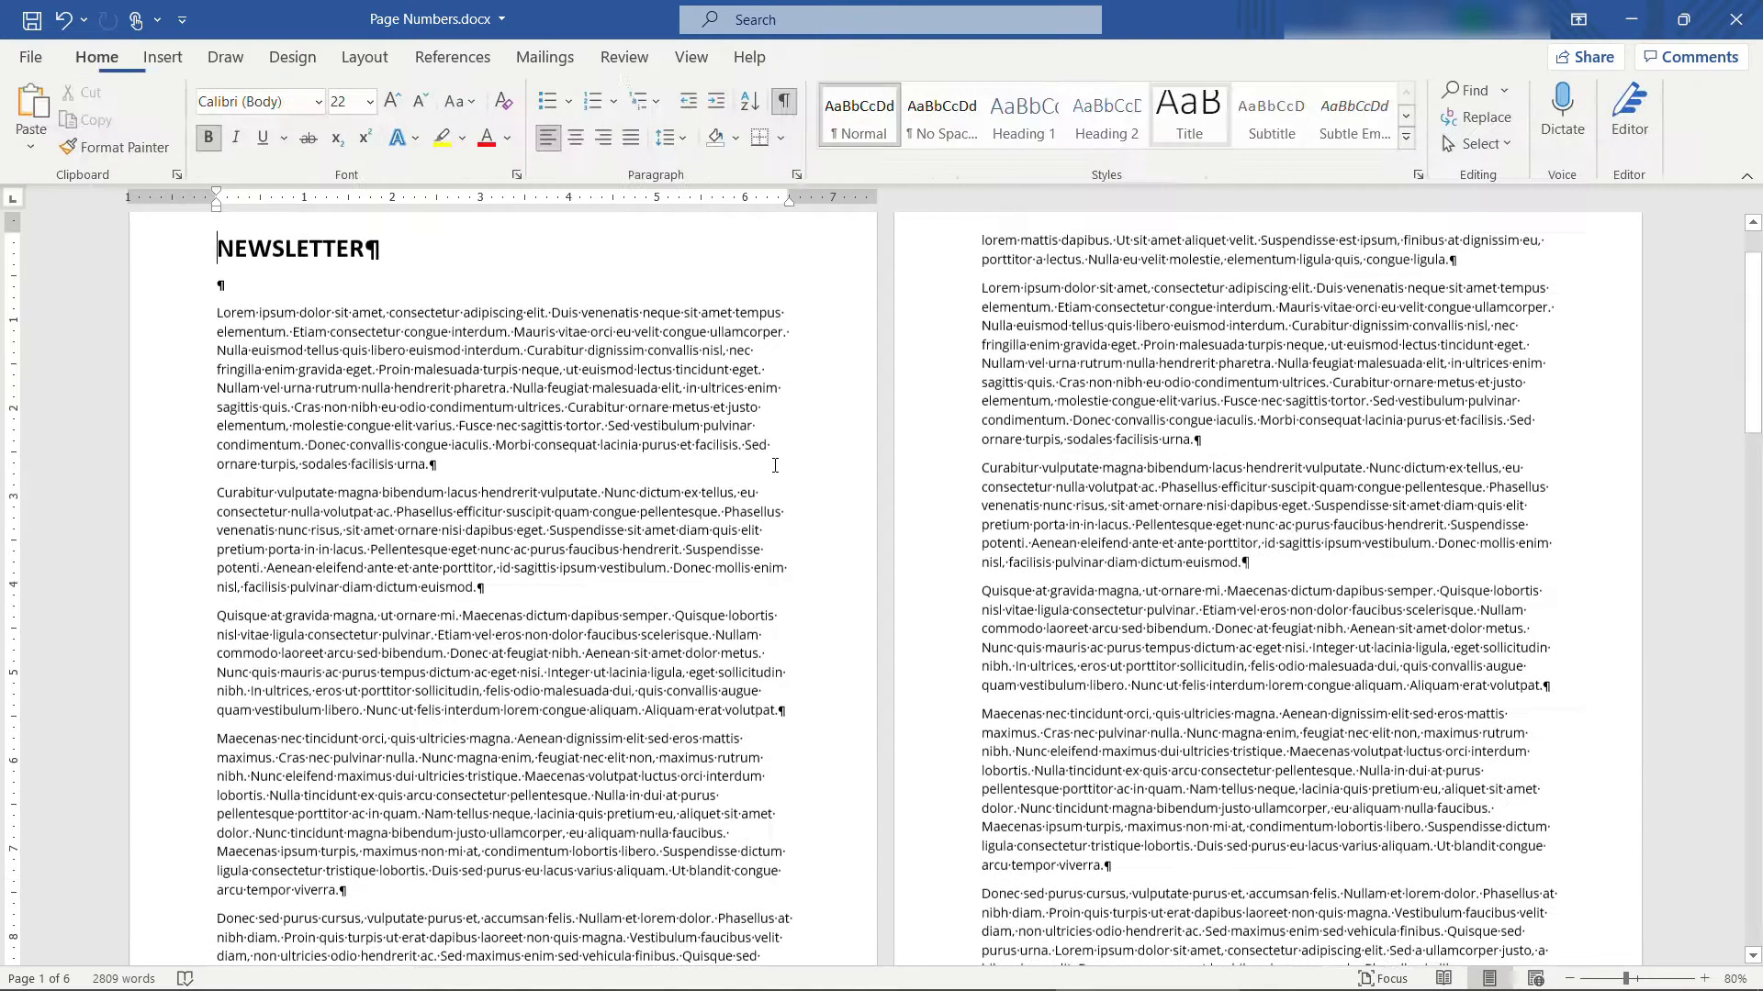
click(147, 57)
click(283, 141)
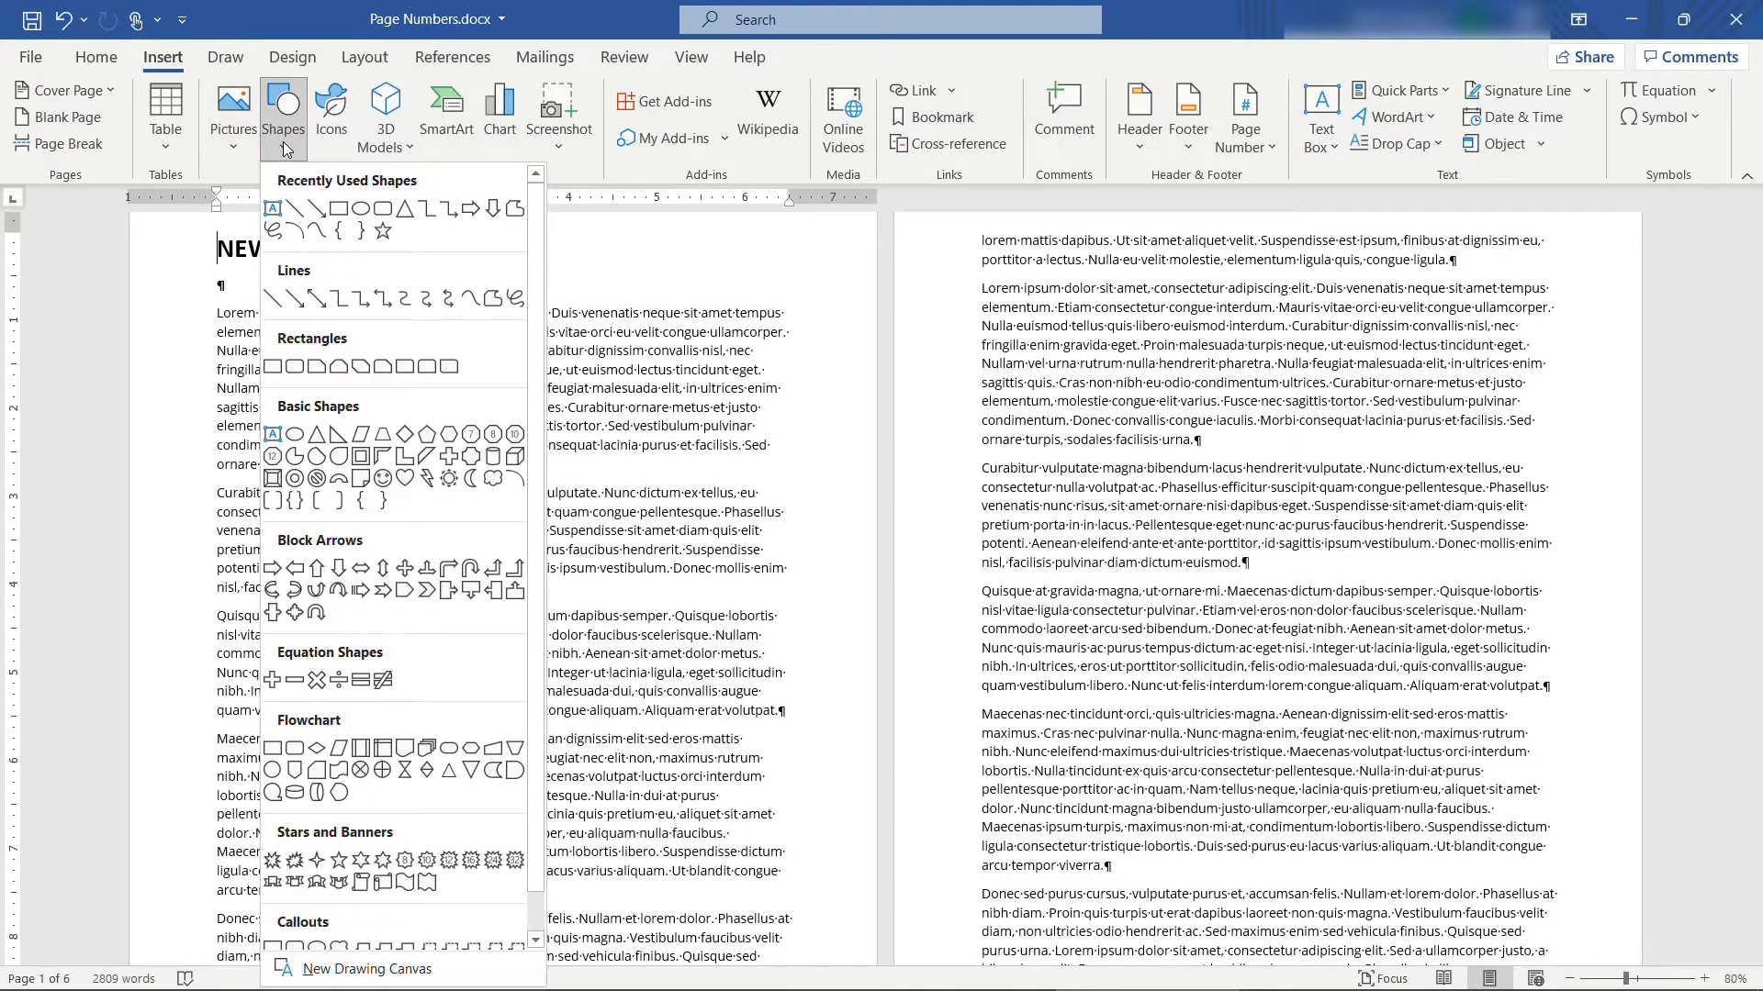
click(339, 210)
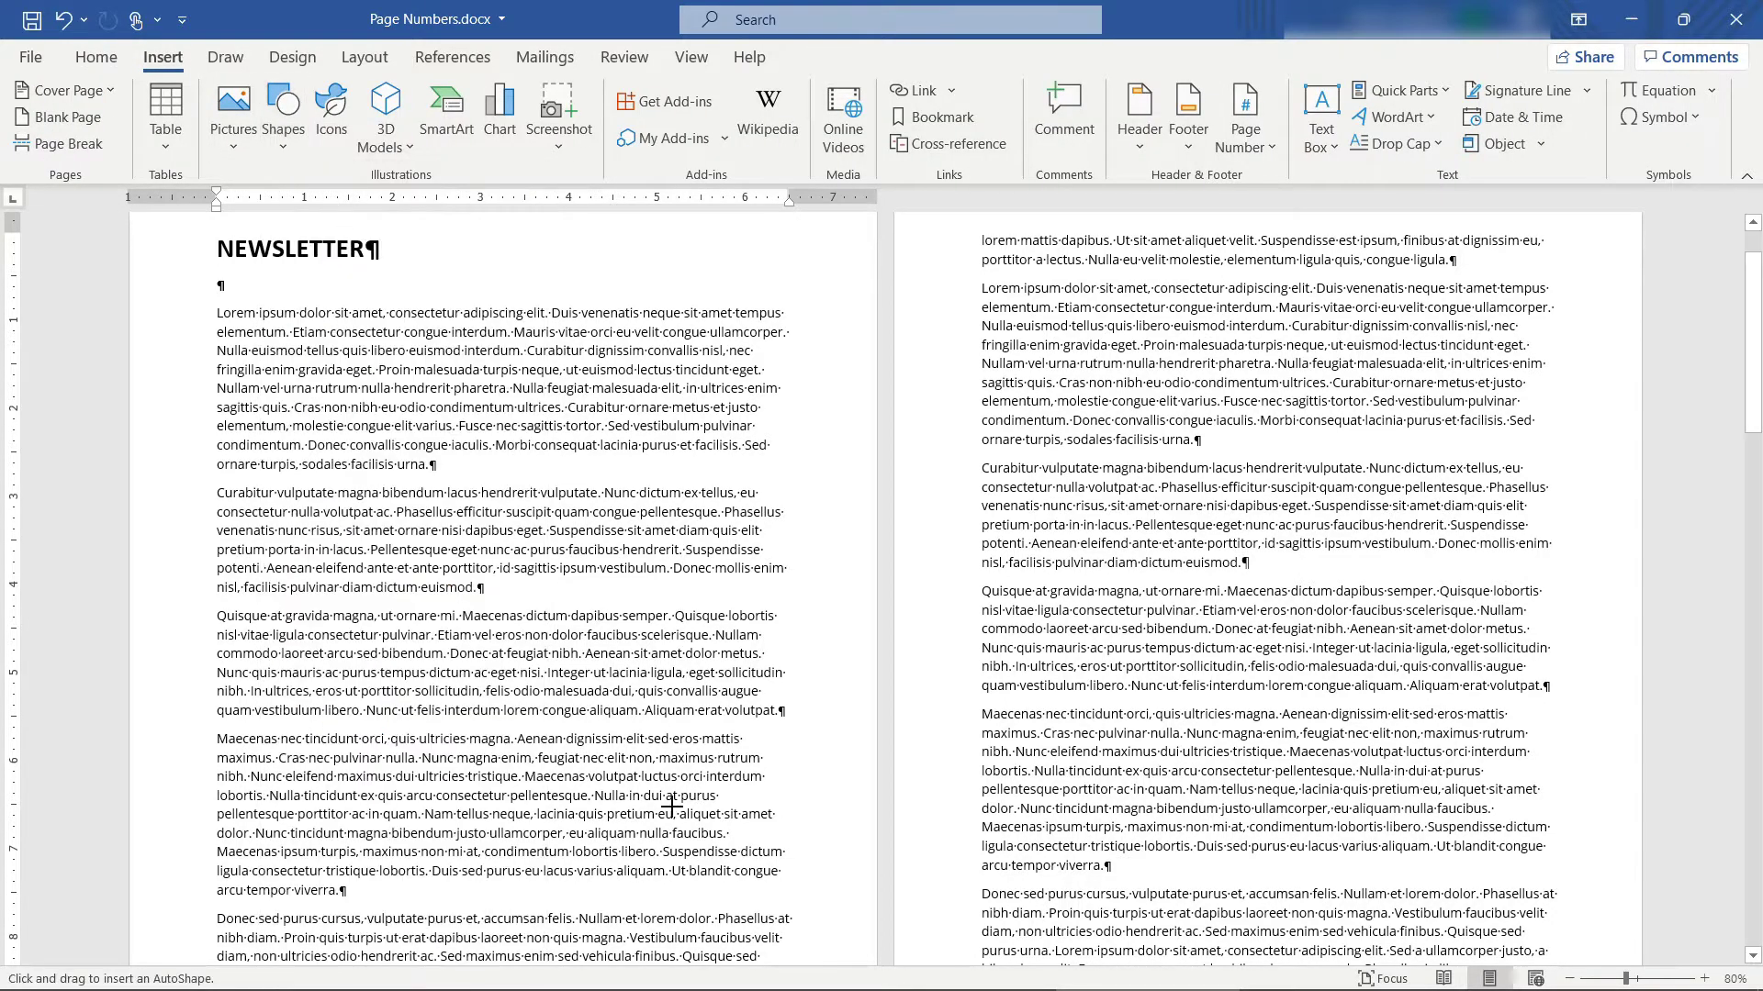
scroll(671, 805, down, 3)
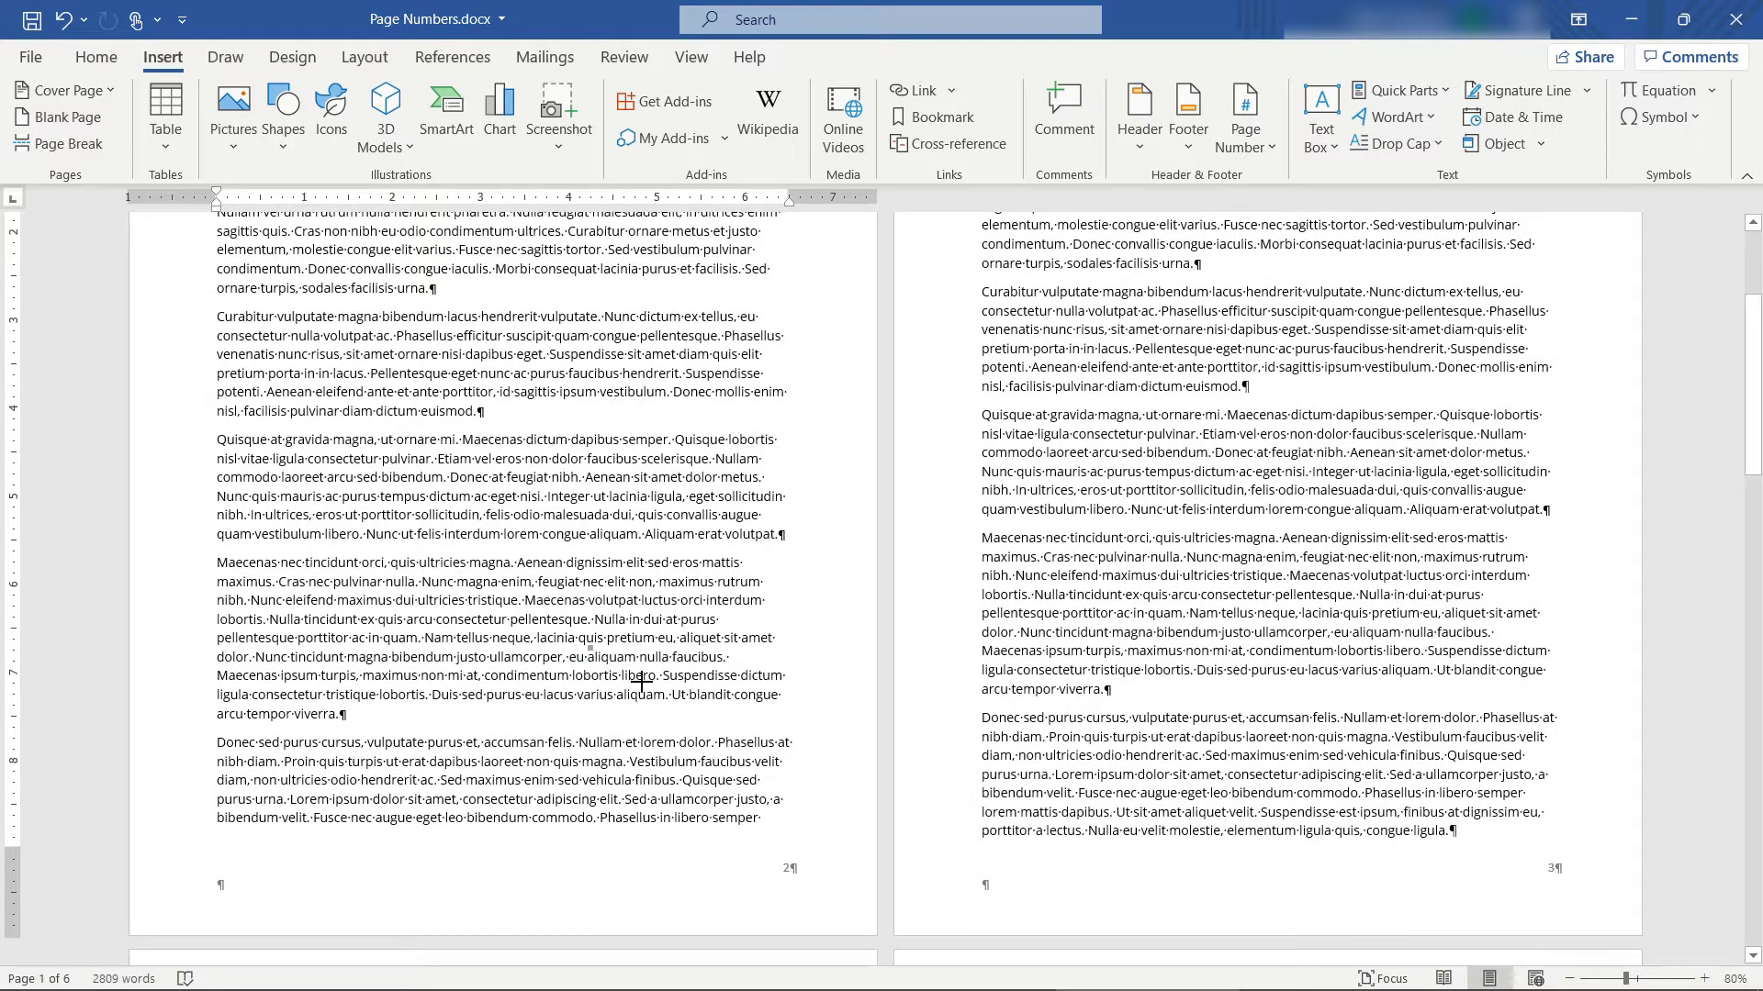
drag(586, 644, 745, 767)
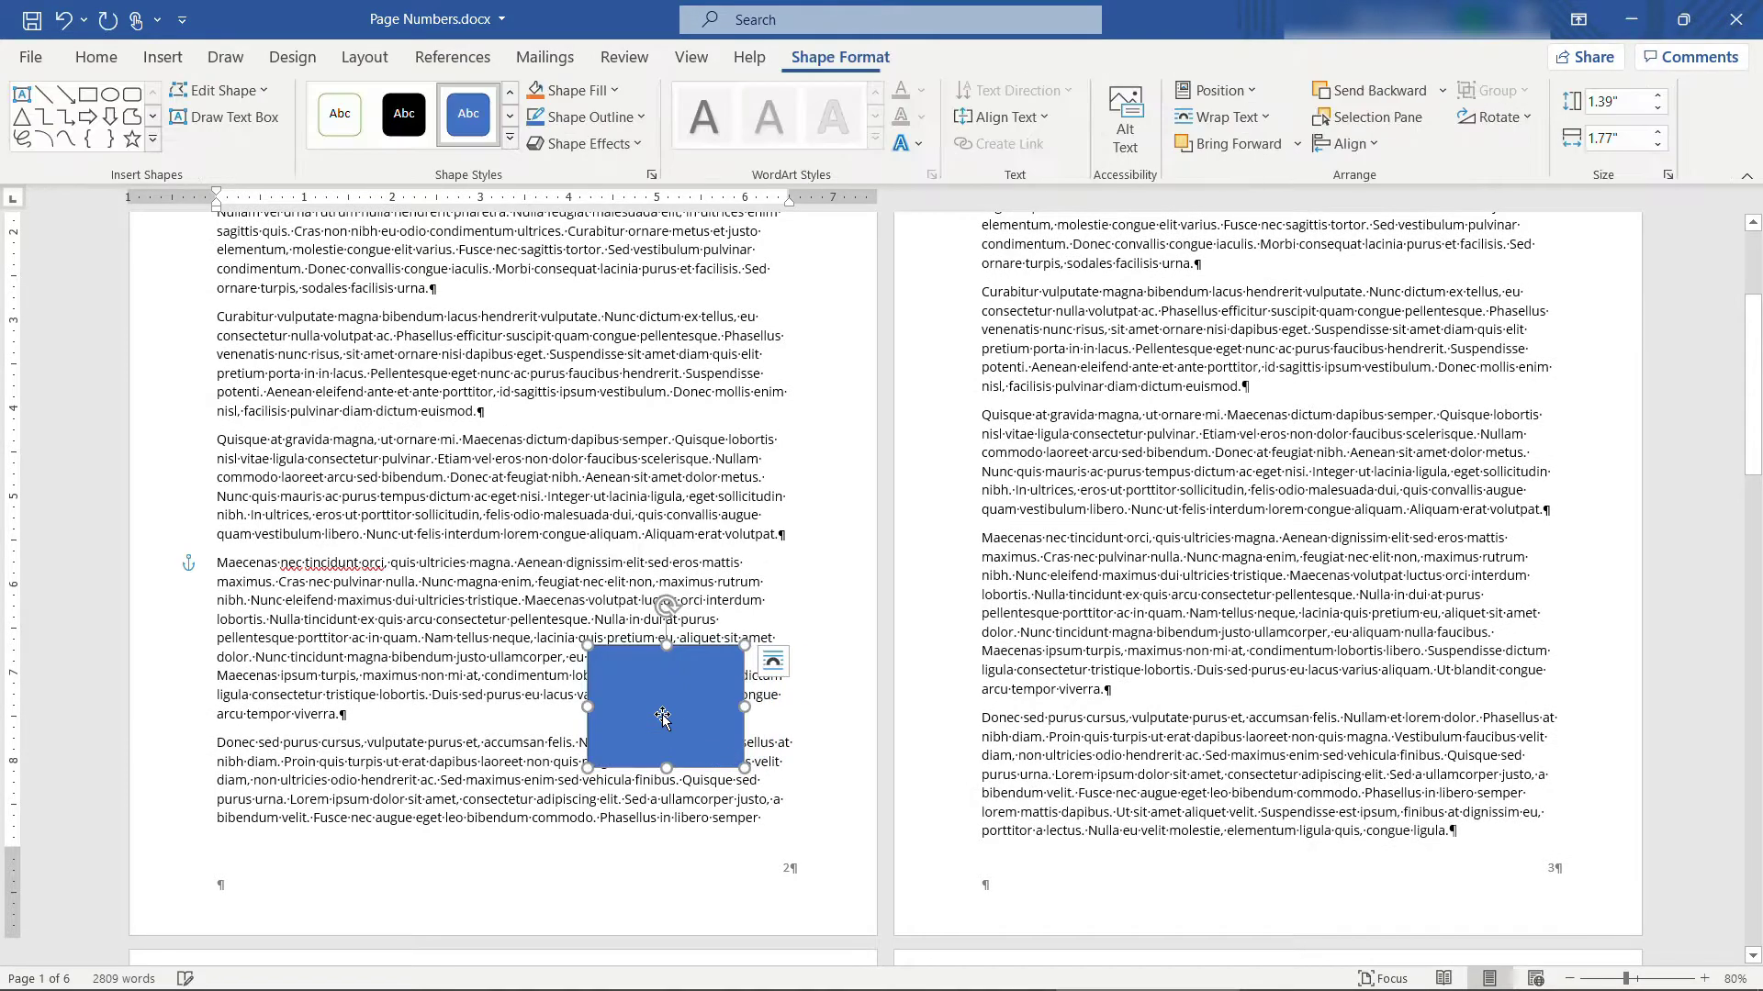
right_click(663, 714)
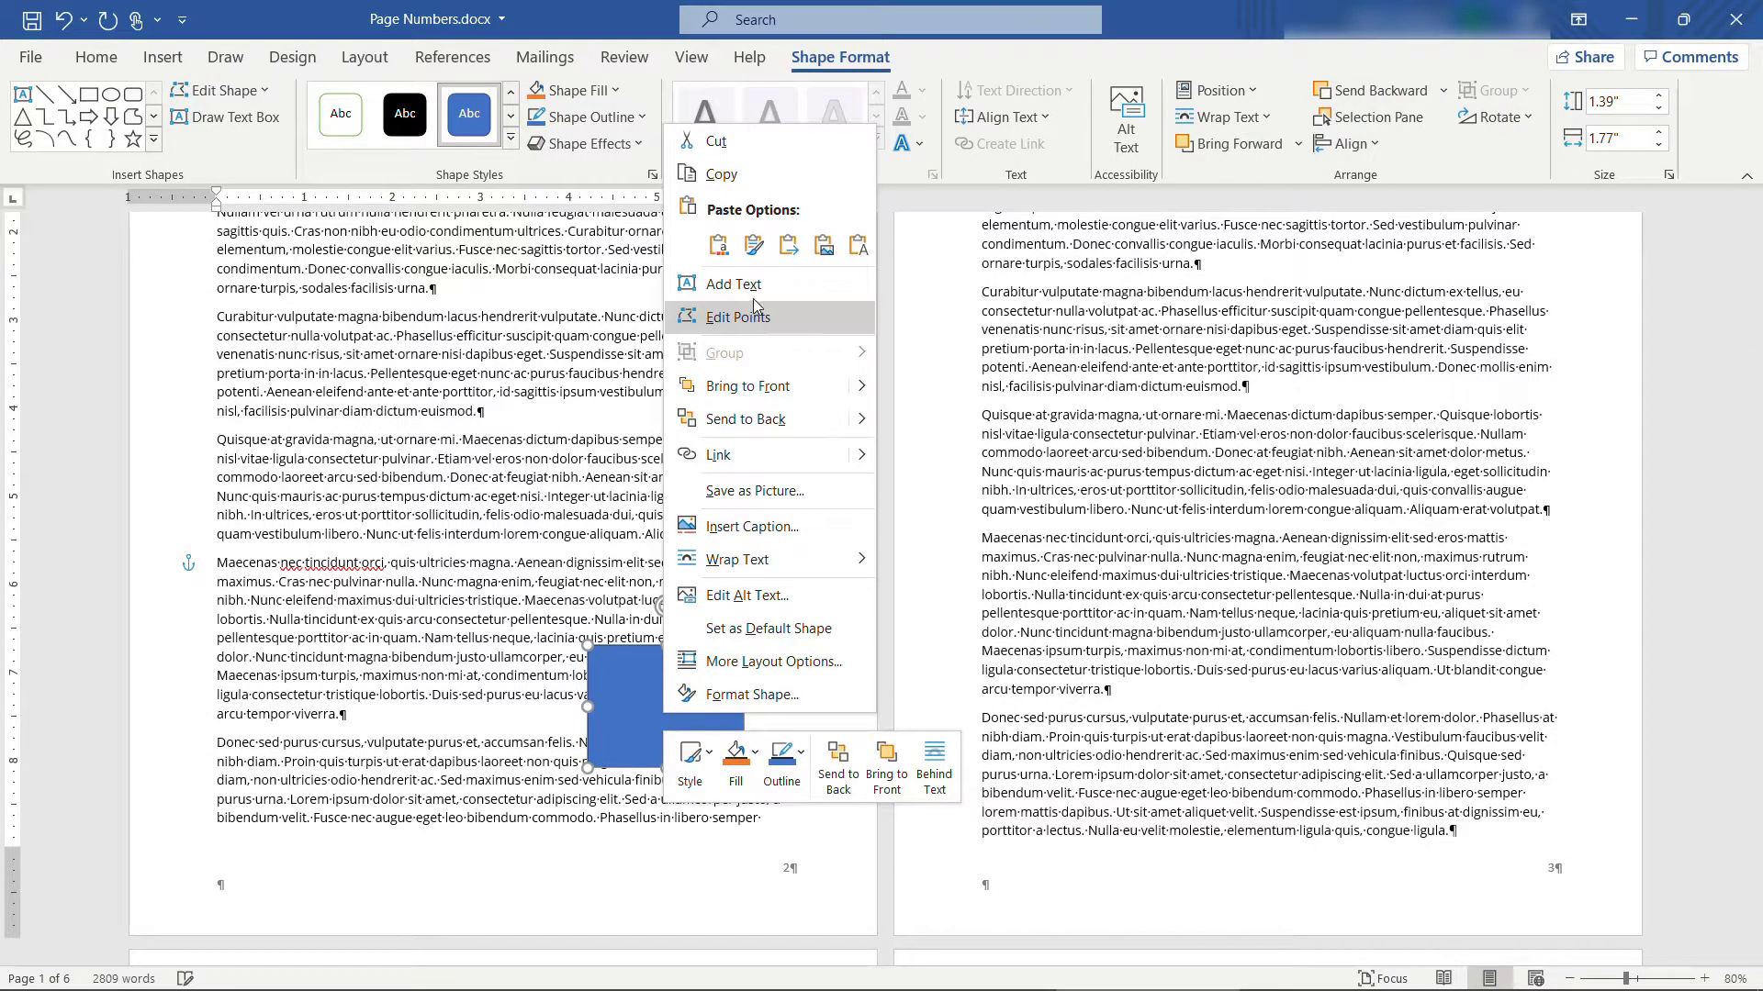
click(750, 287)
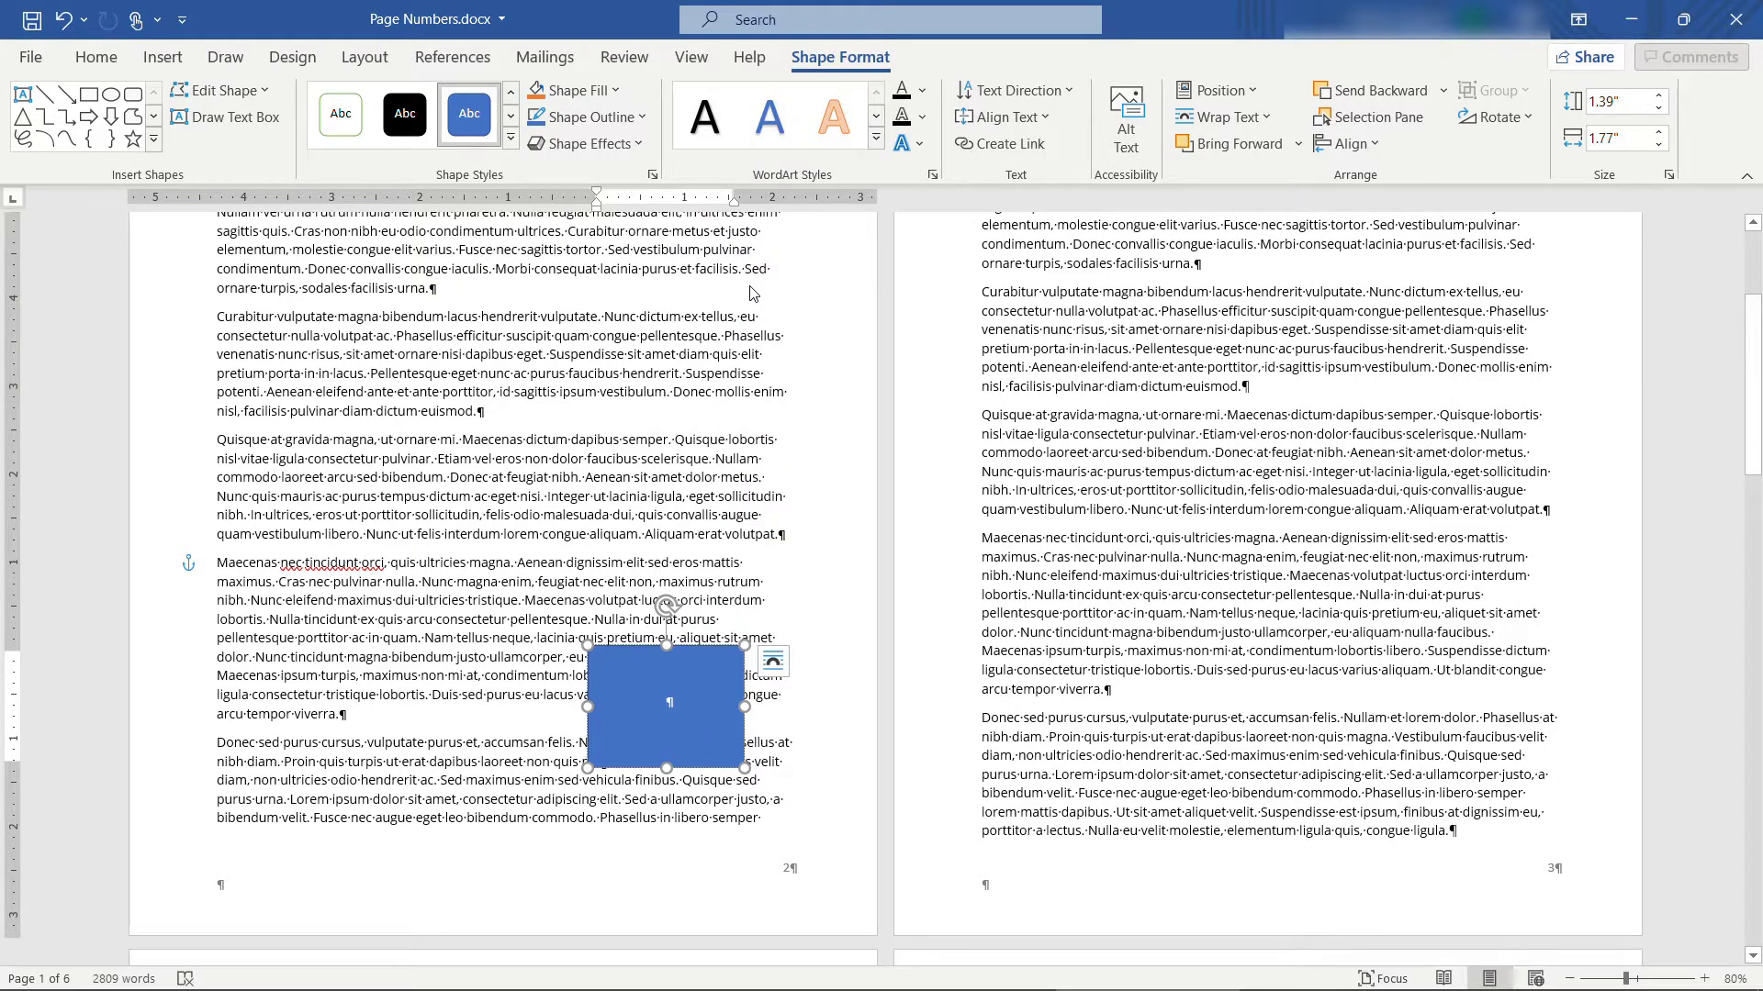
text(Page 2)
Grow the 'Page 2' label text to 24 pt and select the box
key(ctrl+a)
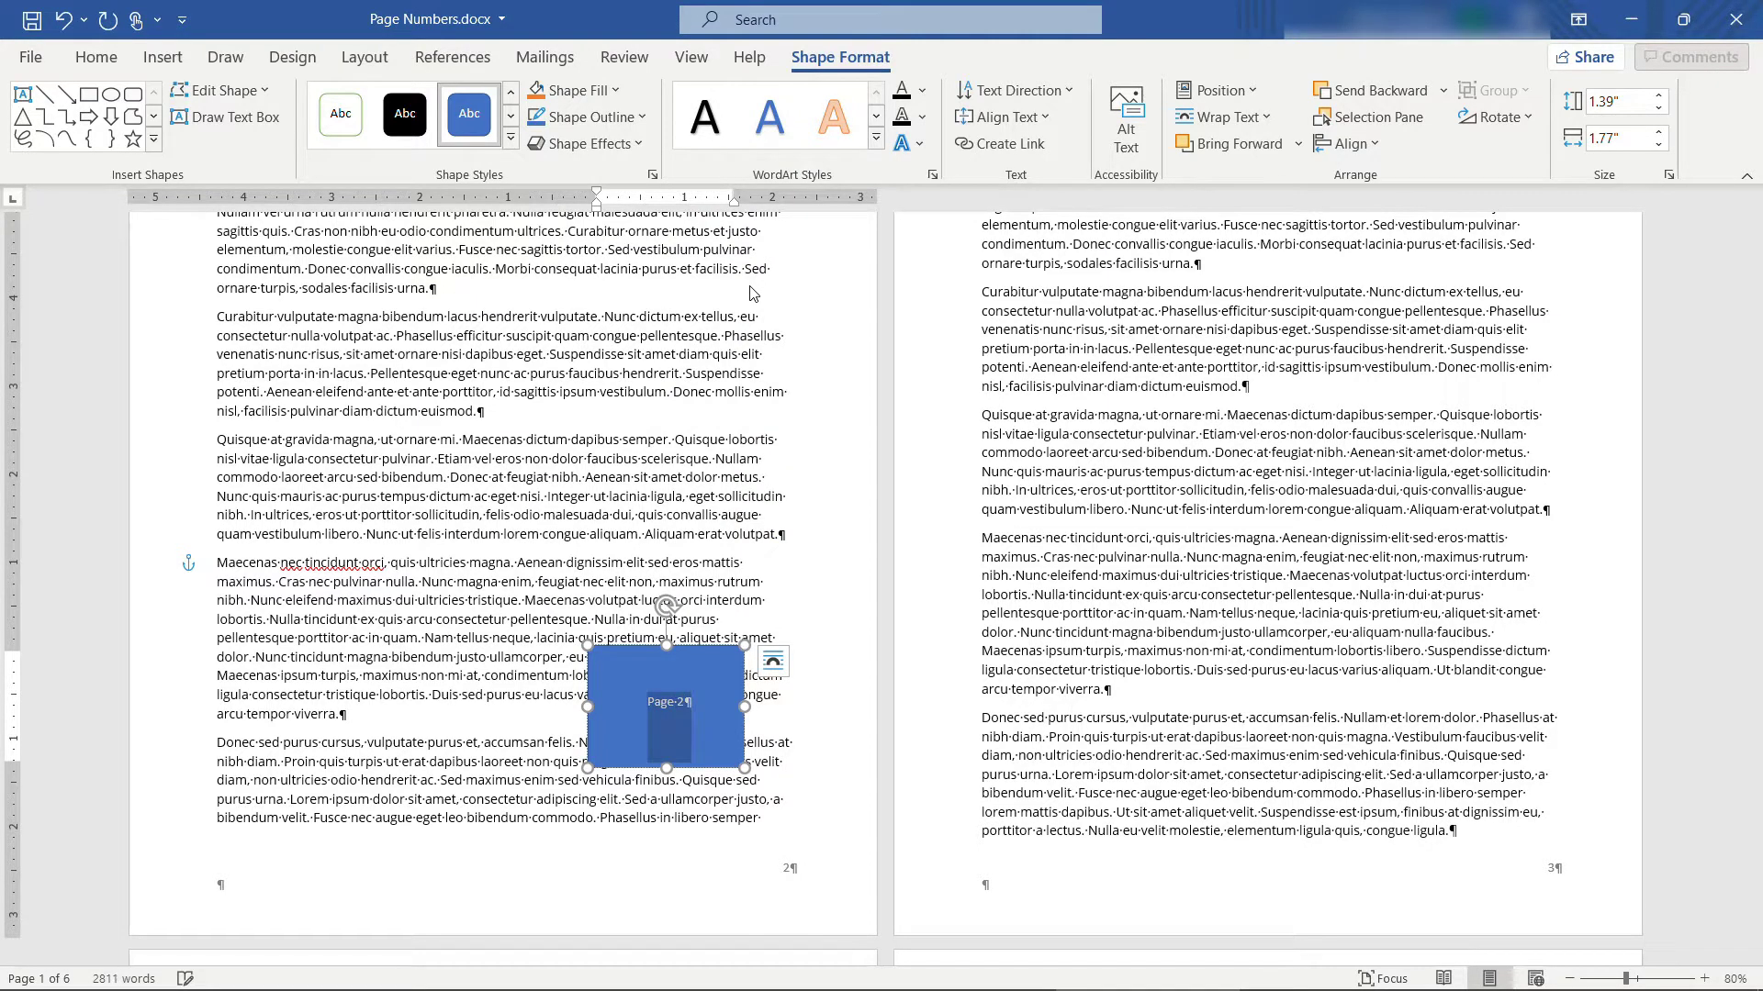
click(92, 62)
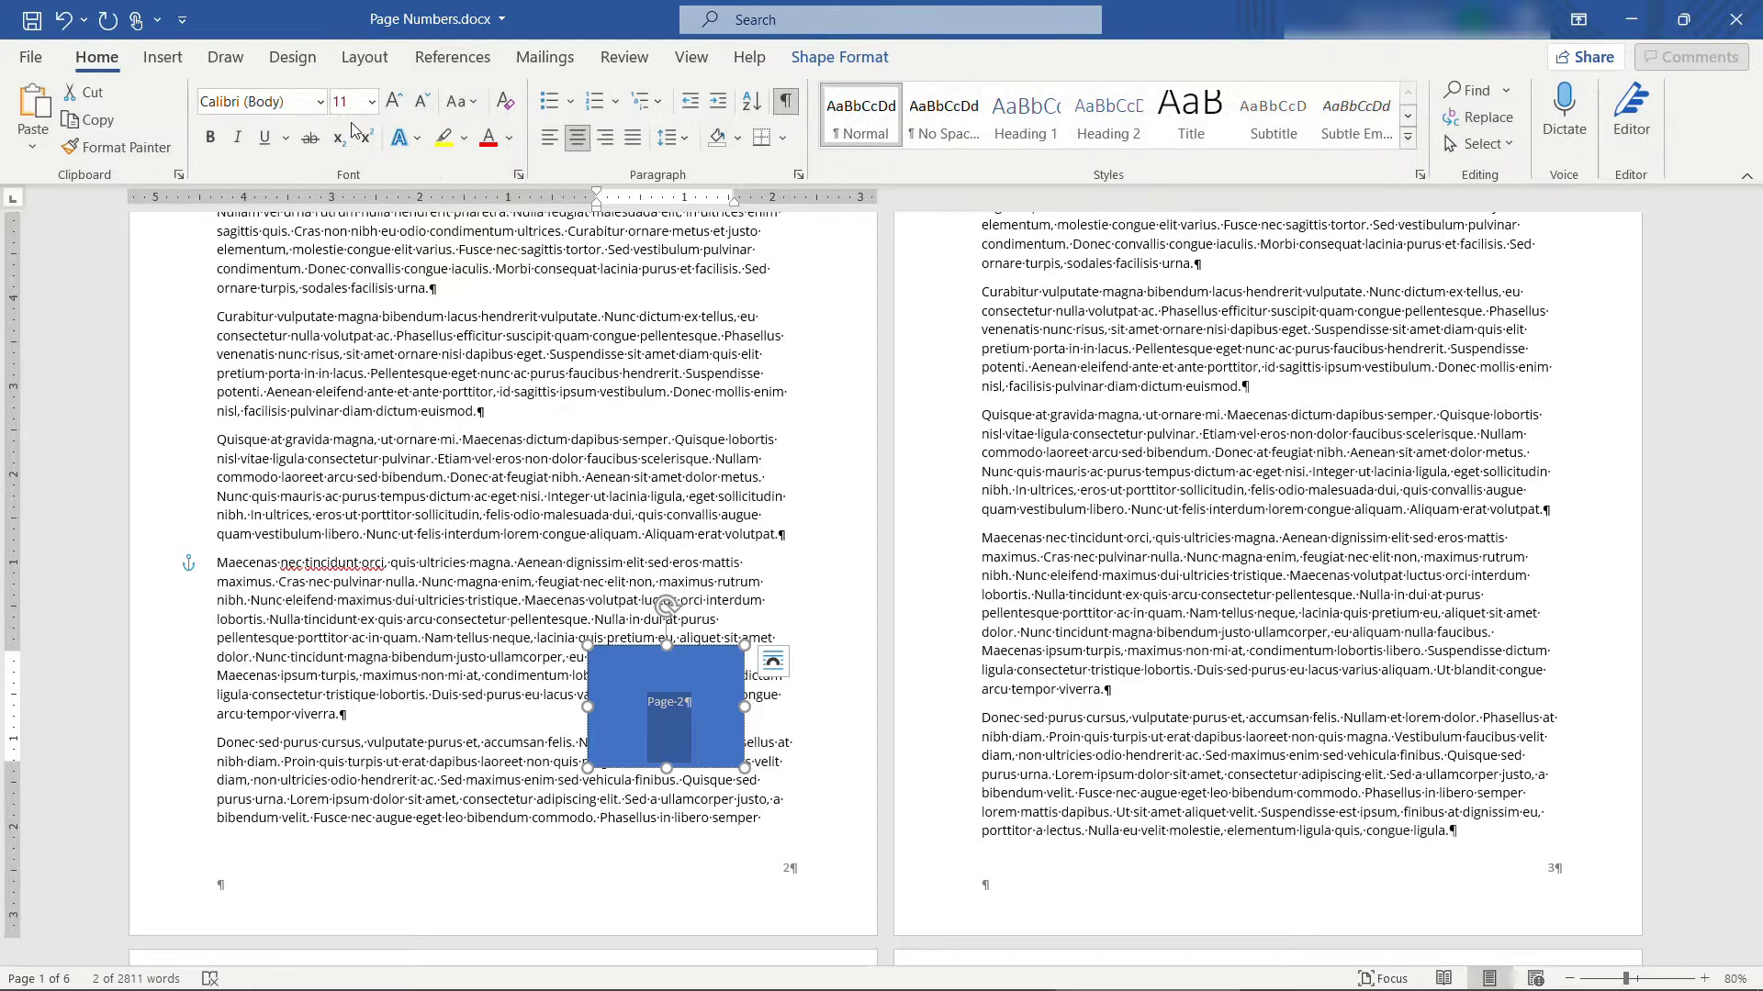
click(393, 101)
click(393, 101)
click(393, 101)
click(393, 101)
click(392, 101)
click(393, 101)
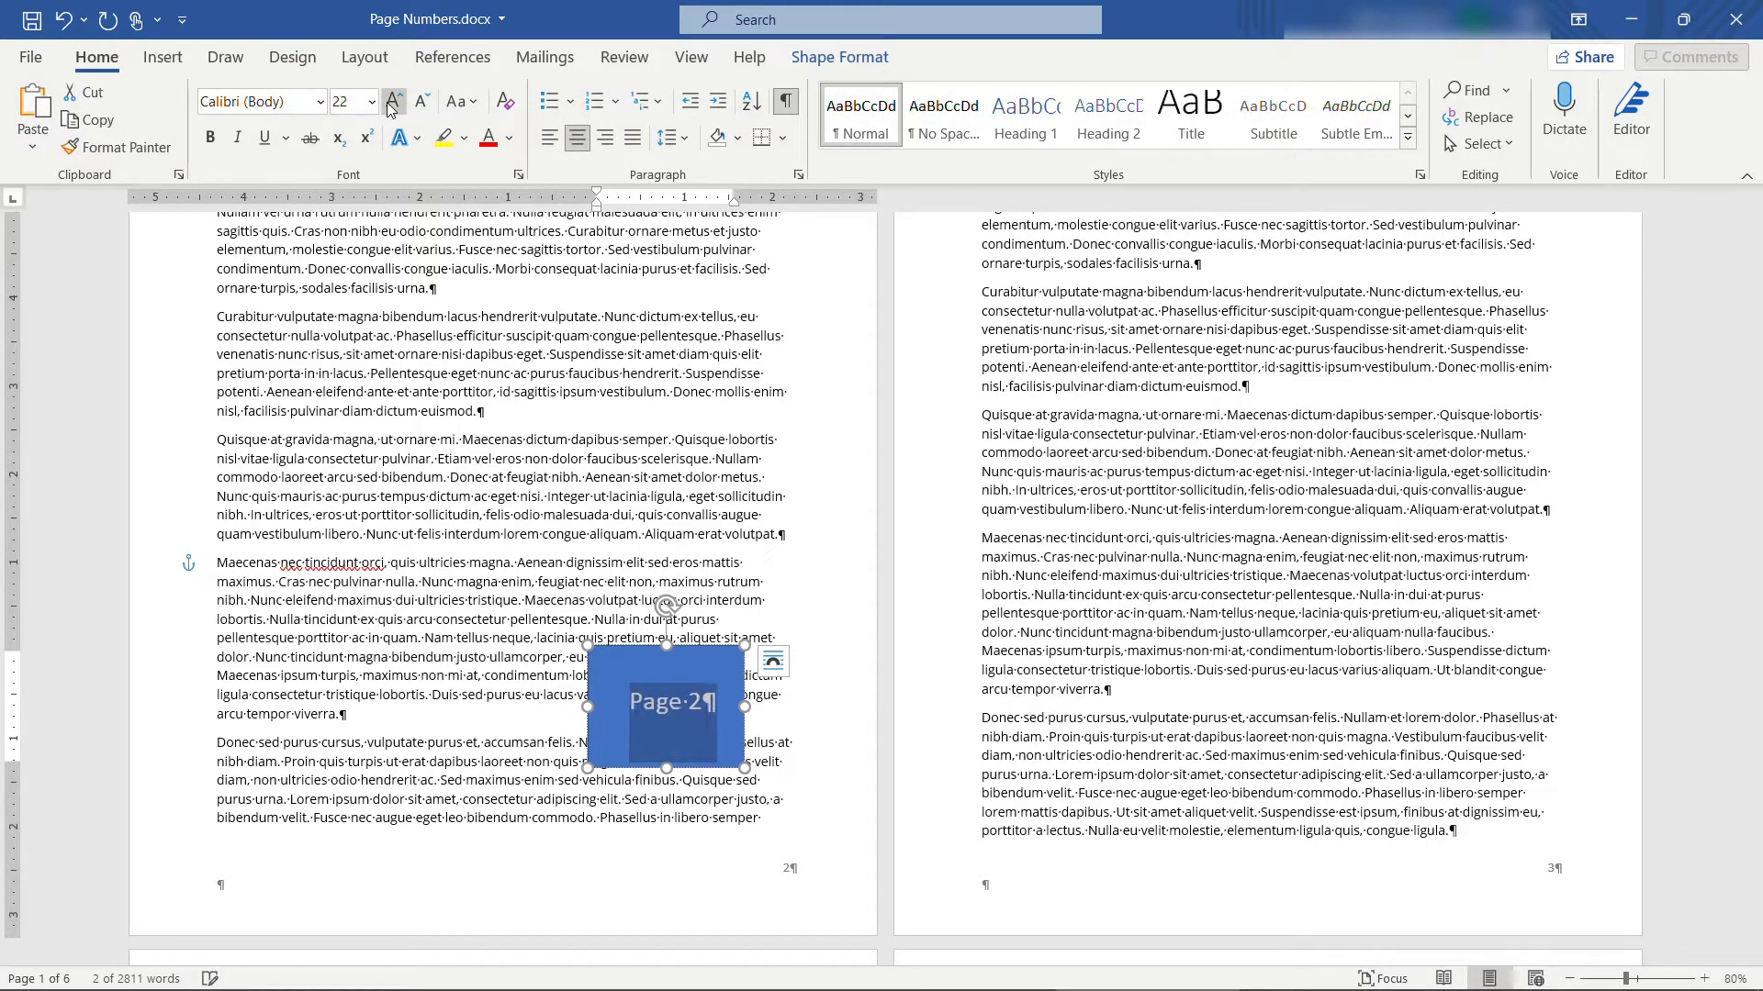
click(393, 101)
click(615, 653)
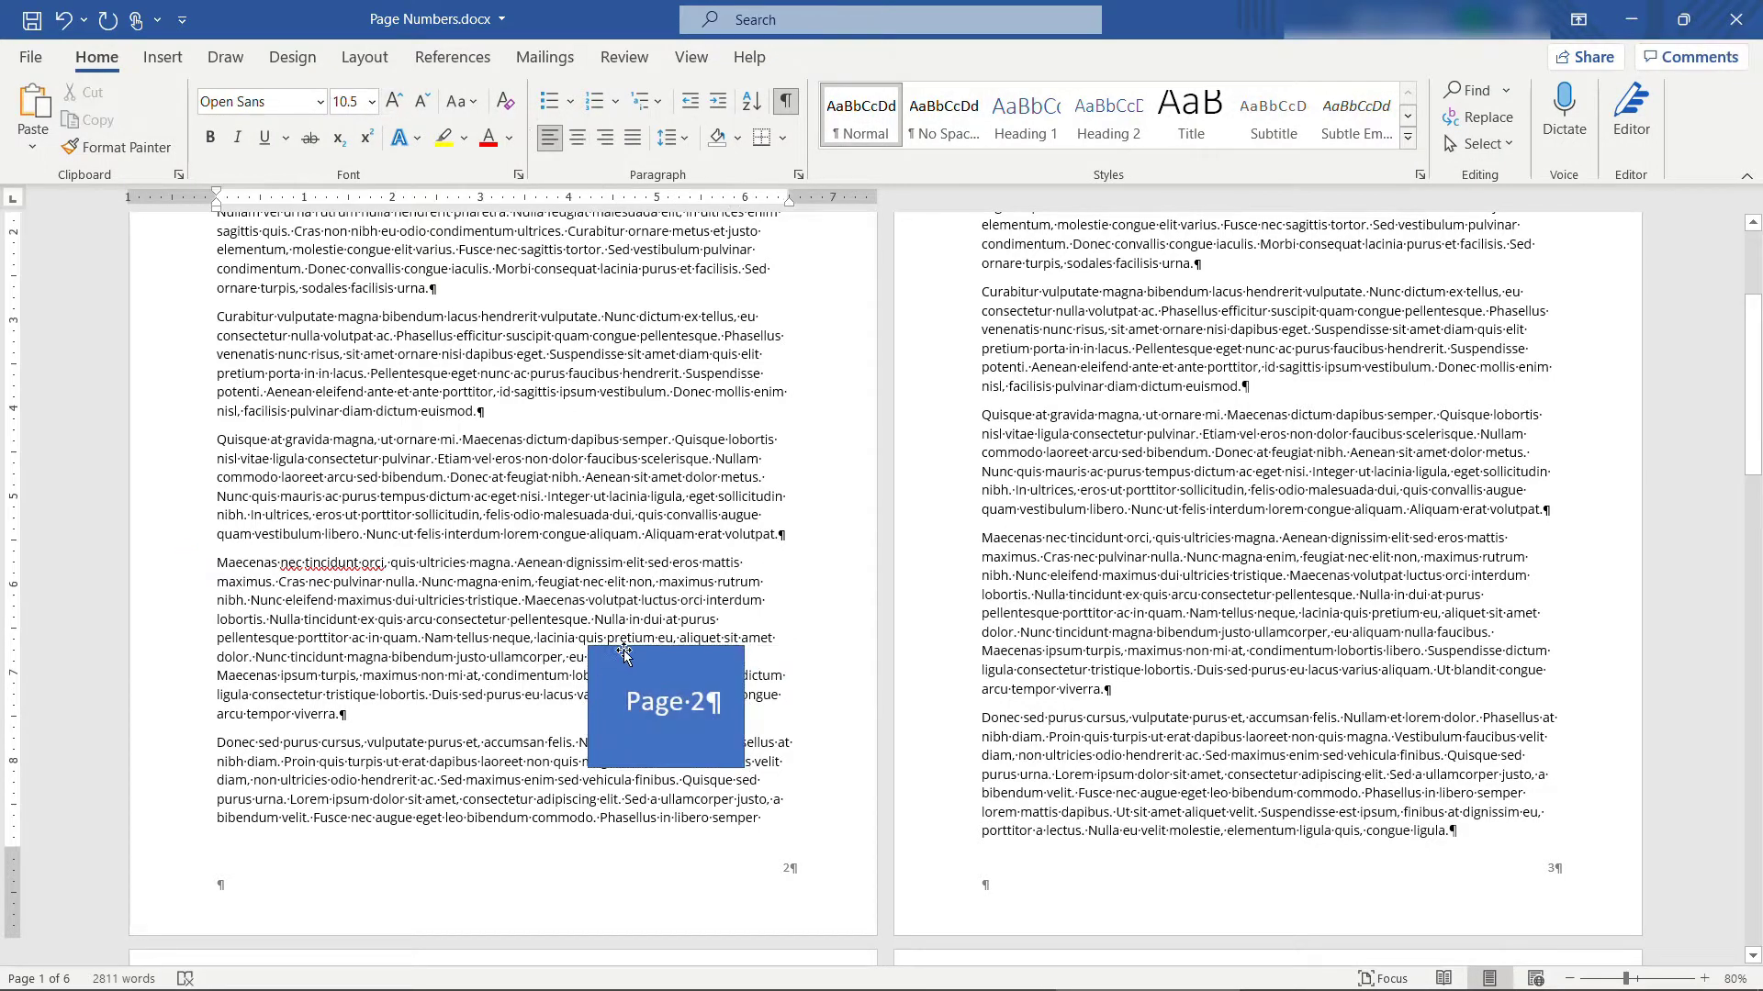
click(632, 651)
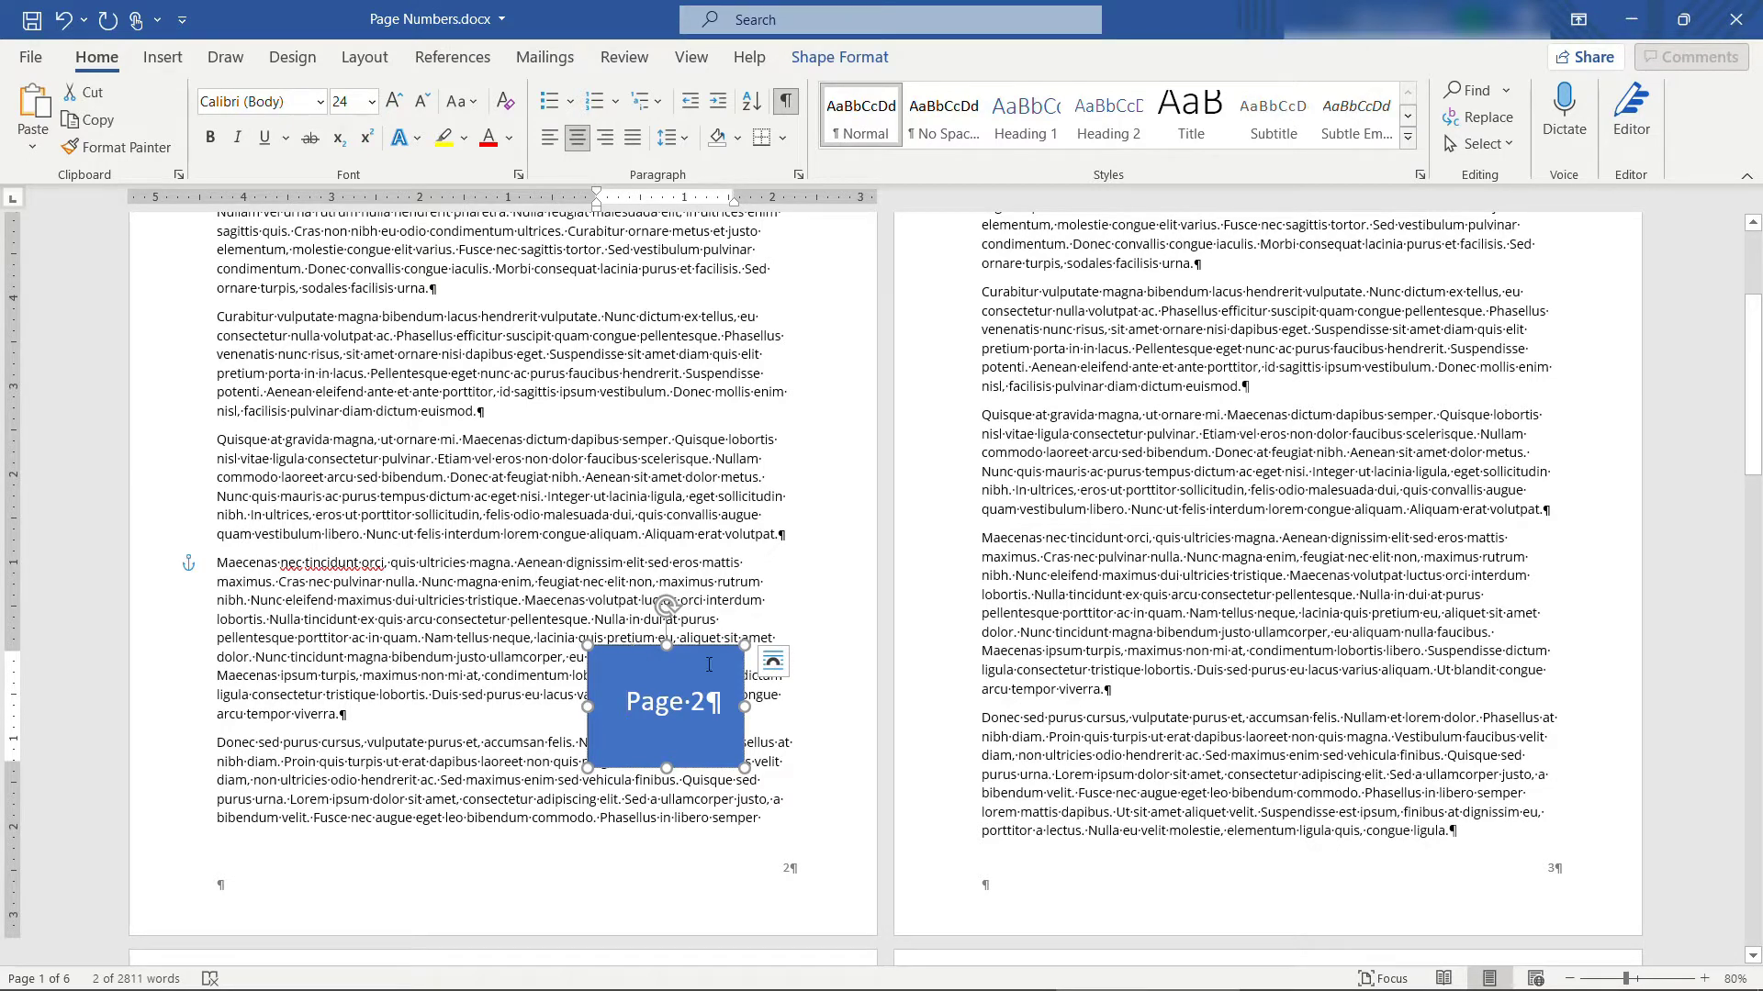
Paste a copy of the box beside page 3's paragraph and relabel it 'Page 3'
click(1156, 697)
key(ctrl+v)
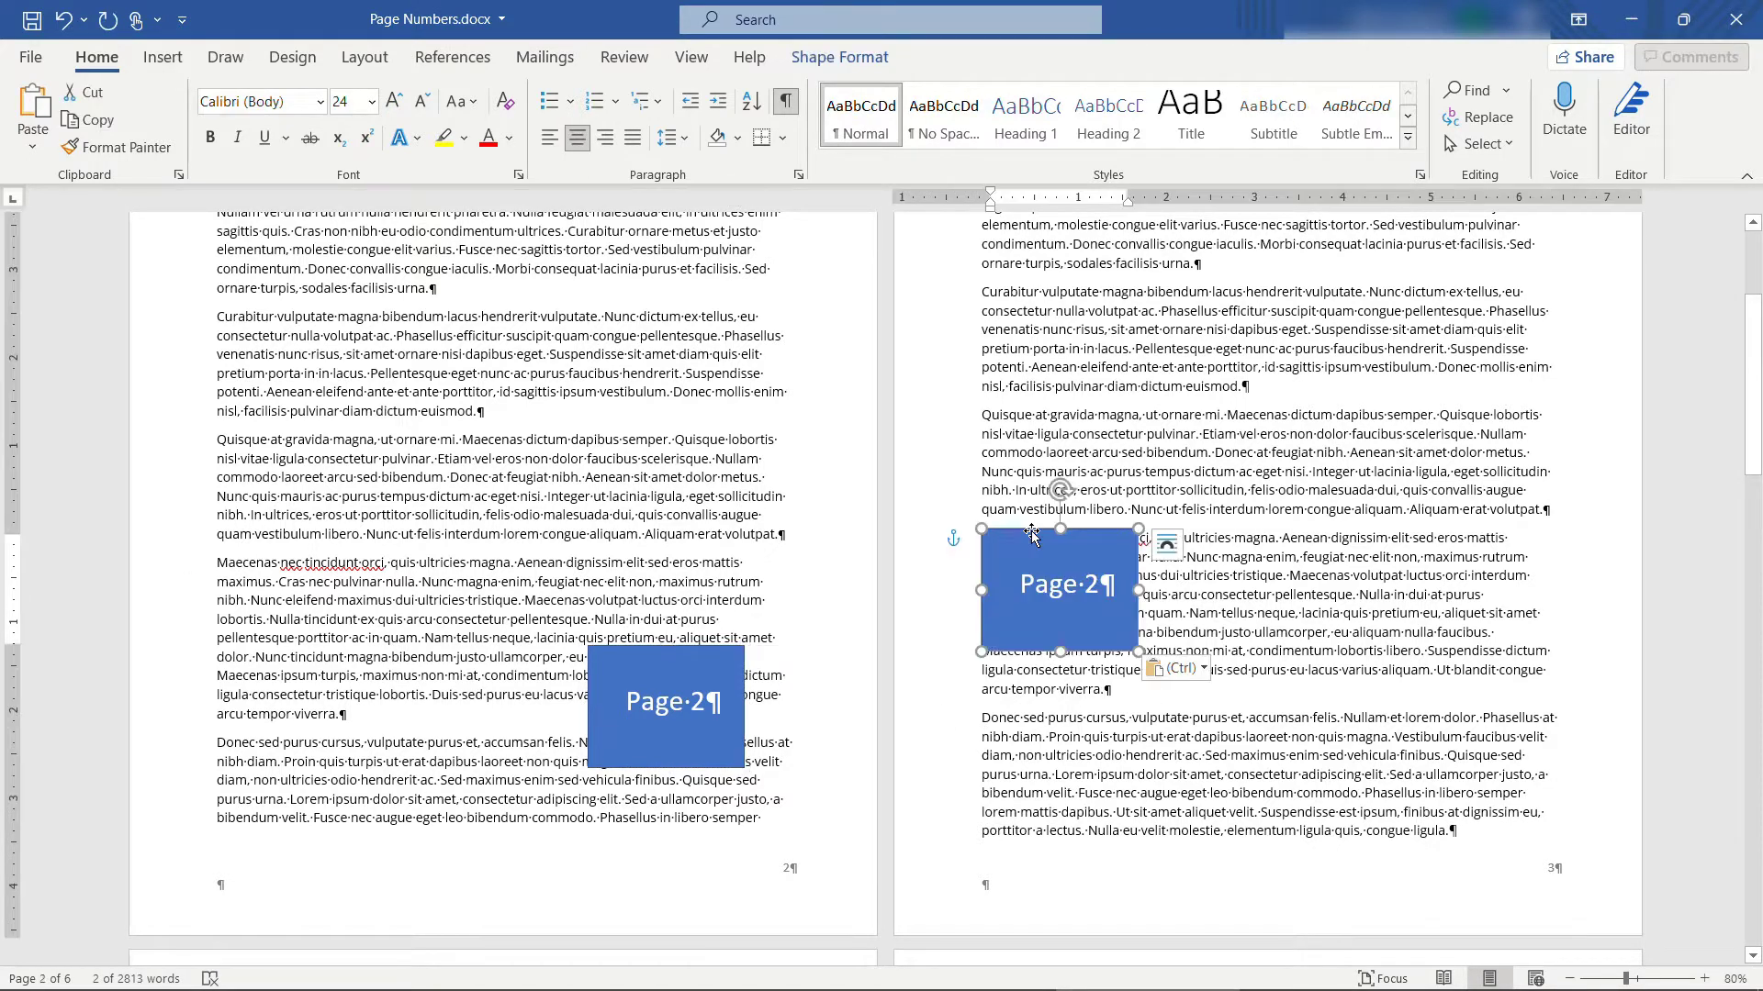
drag(1065, 551, 1459, 631)
double_click(1528, 679)
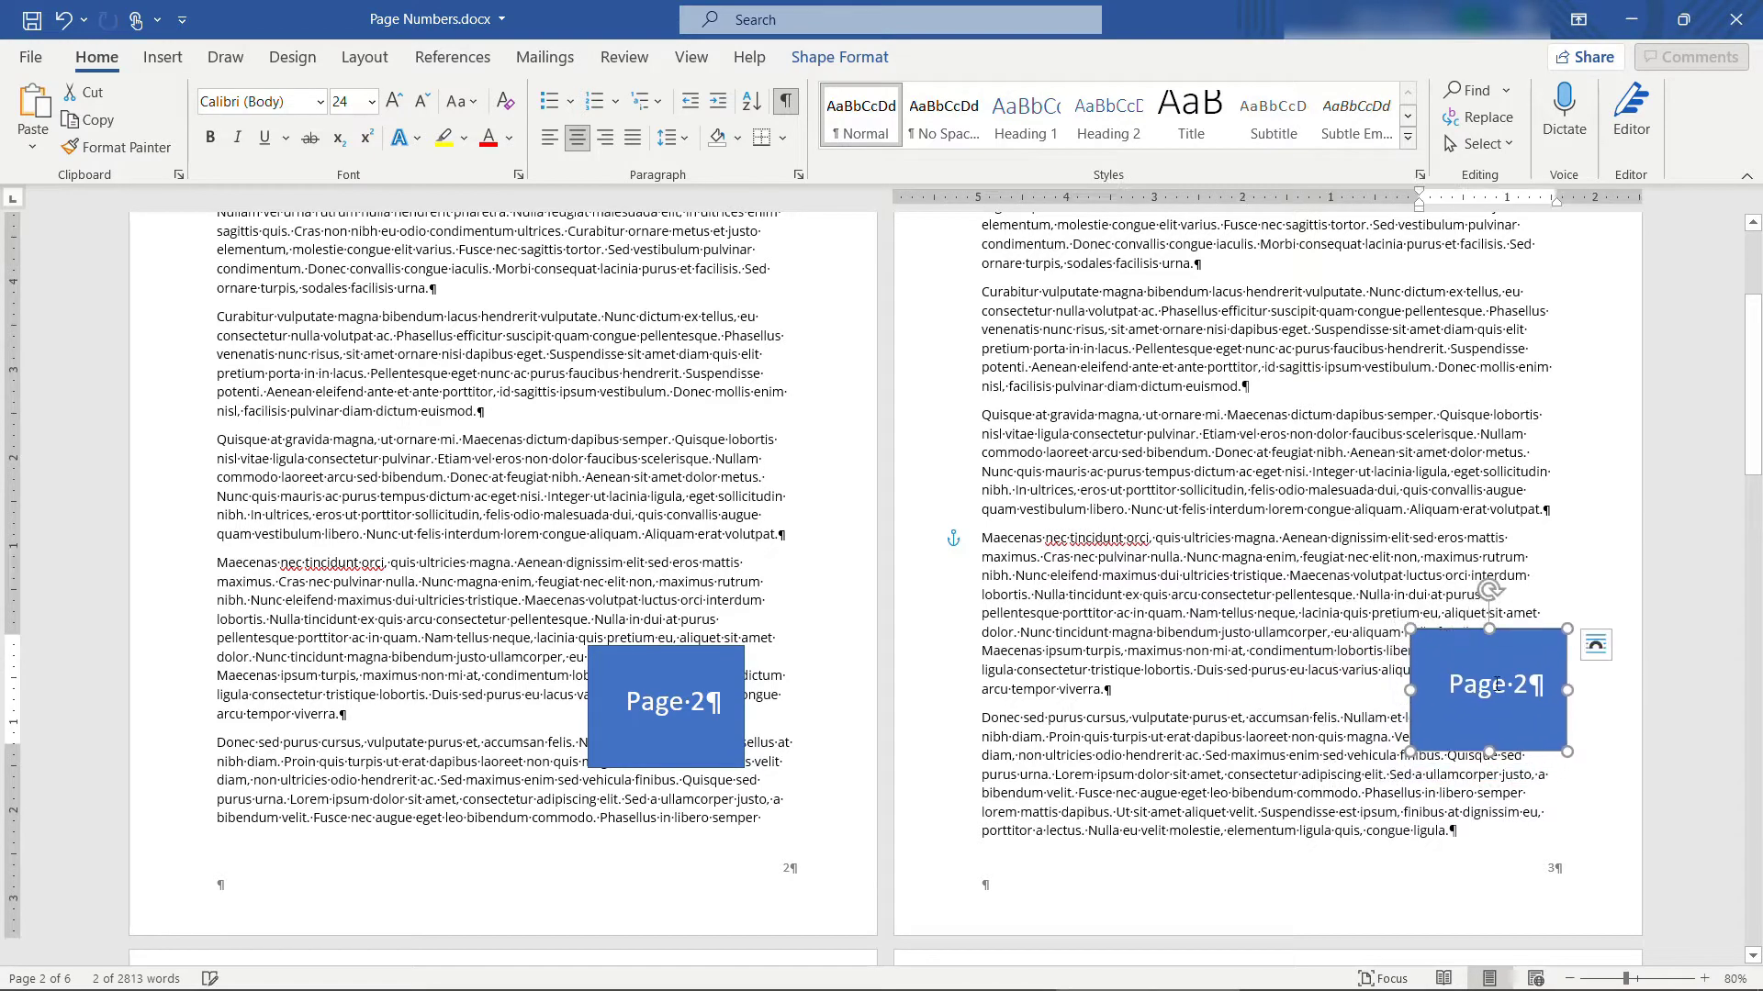
text(3)
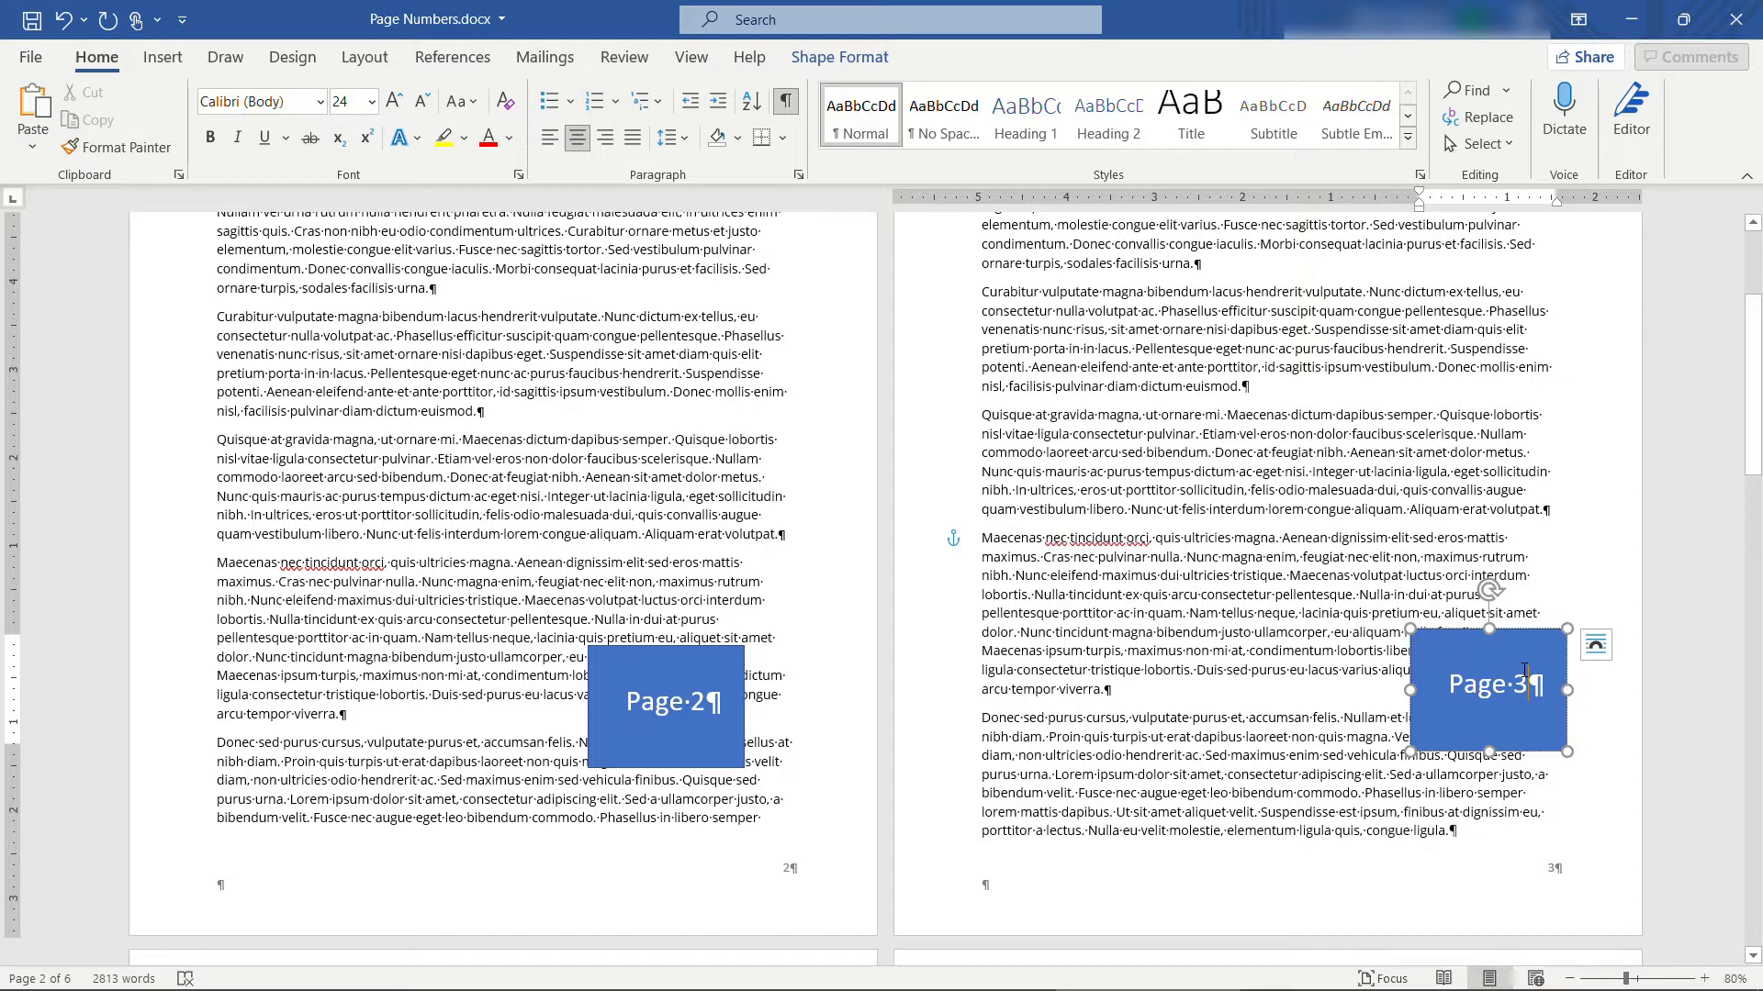
Paste another copy on page 4, position it, and relabel it 'Page 6'
scroll(1524, 670, down, 4)
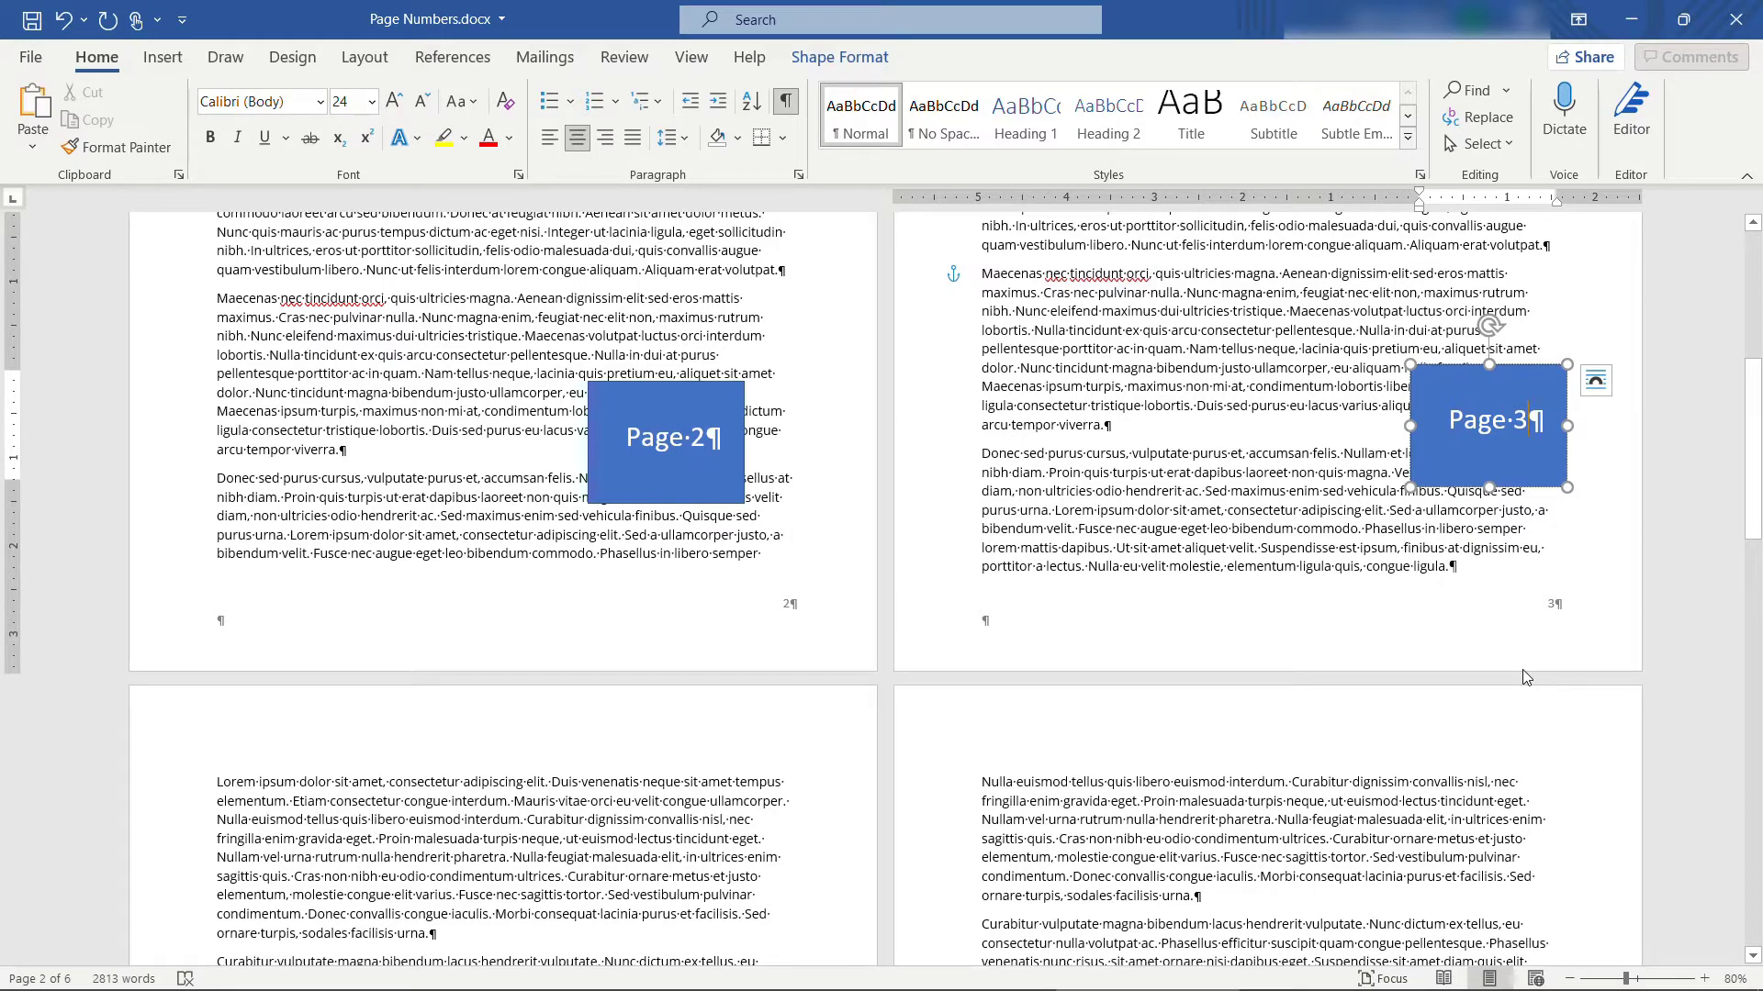
scroll(1523, 671, down, 6)
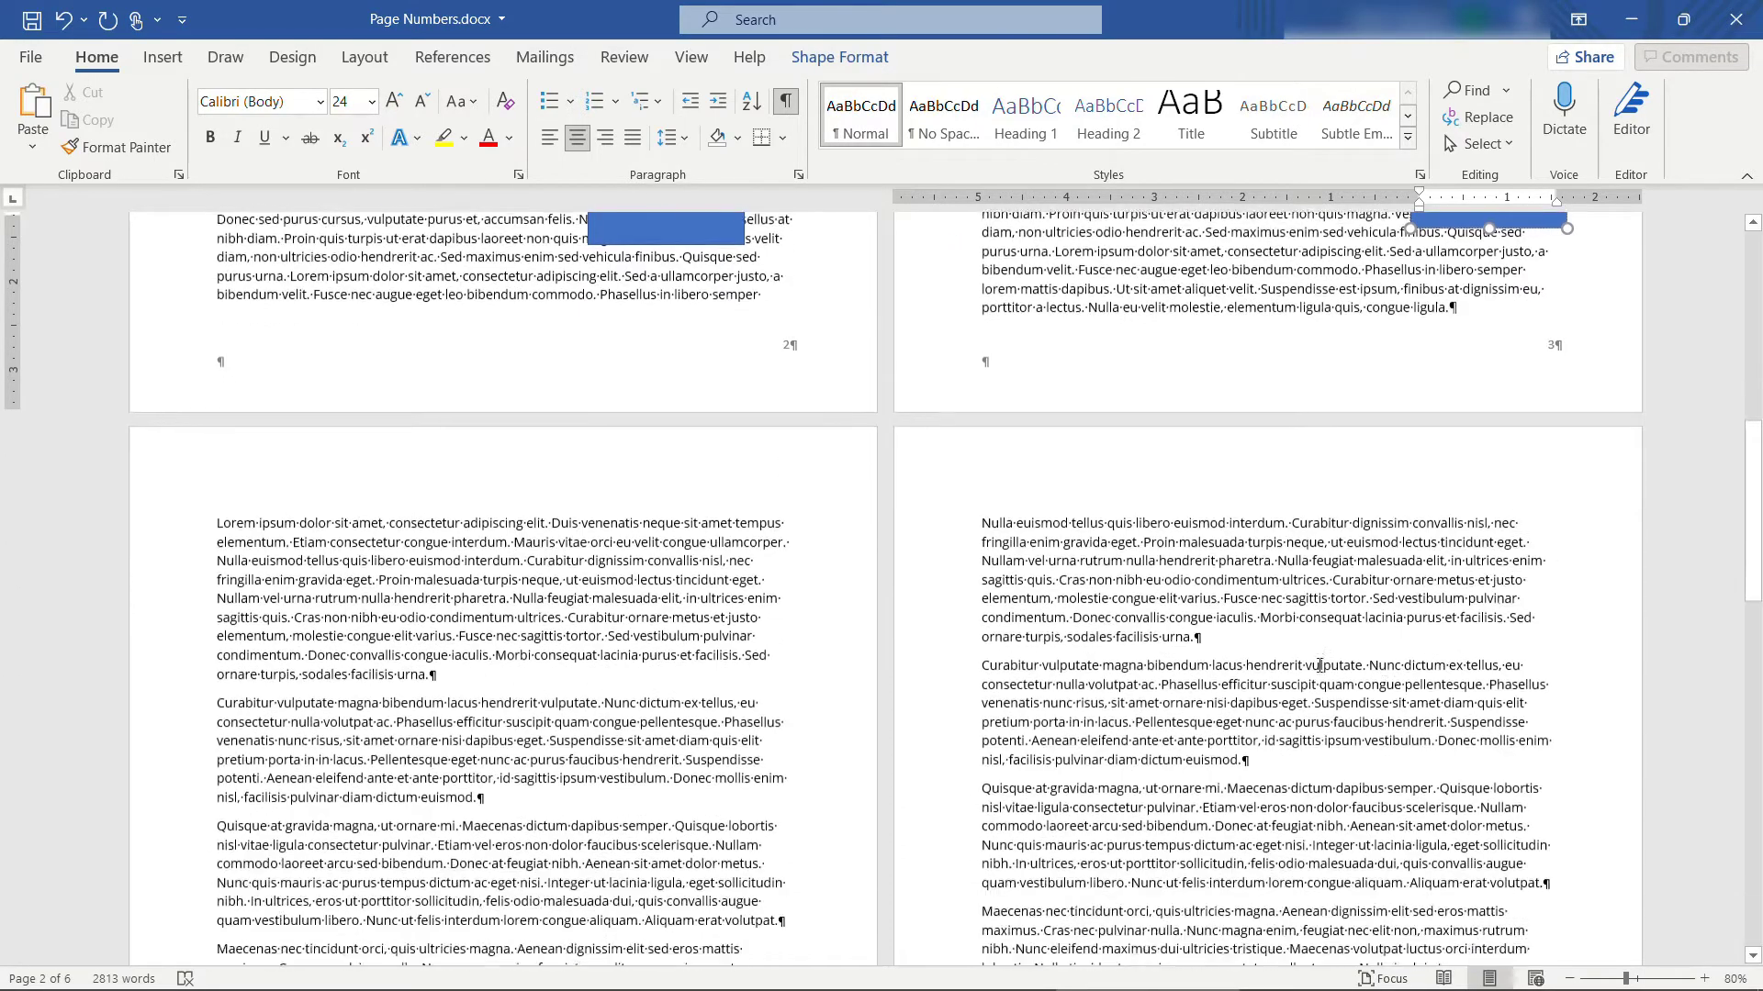
scroll(1079, 695, down, 5)
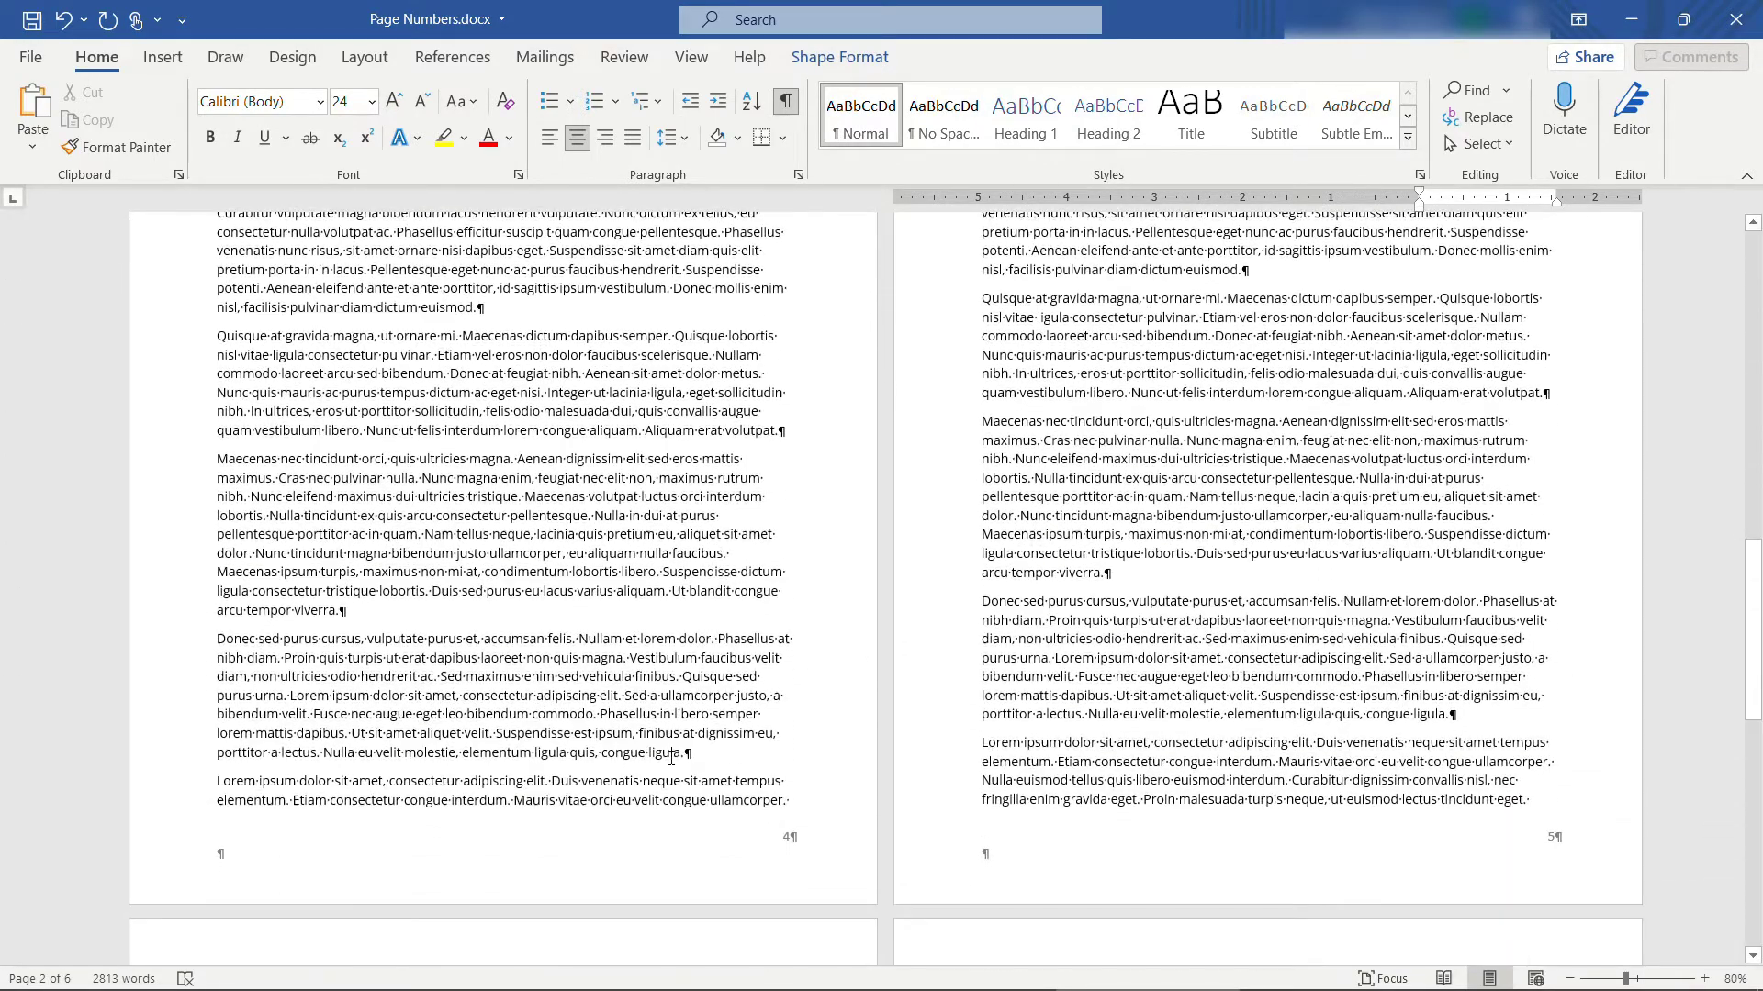
key(ctrl+v)
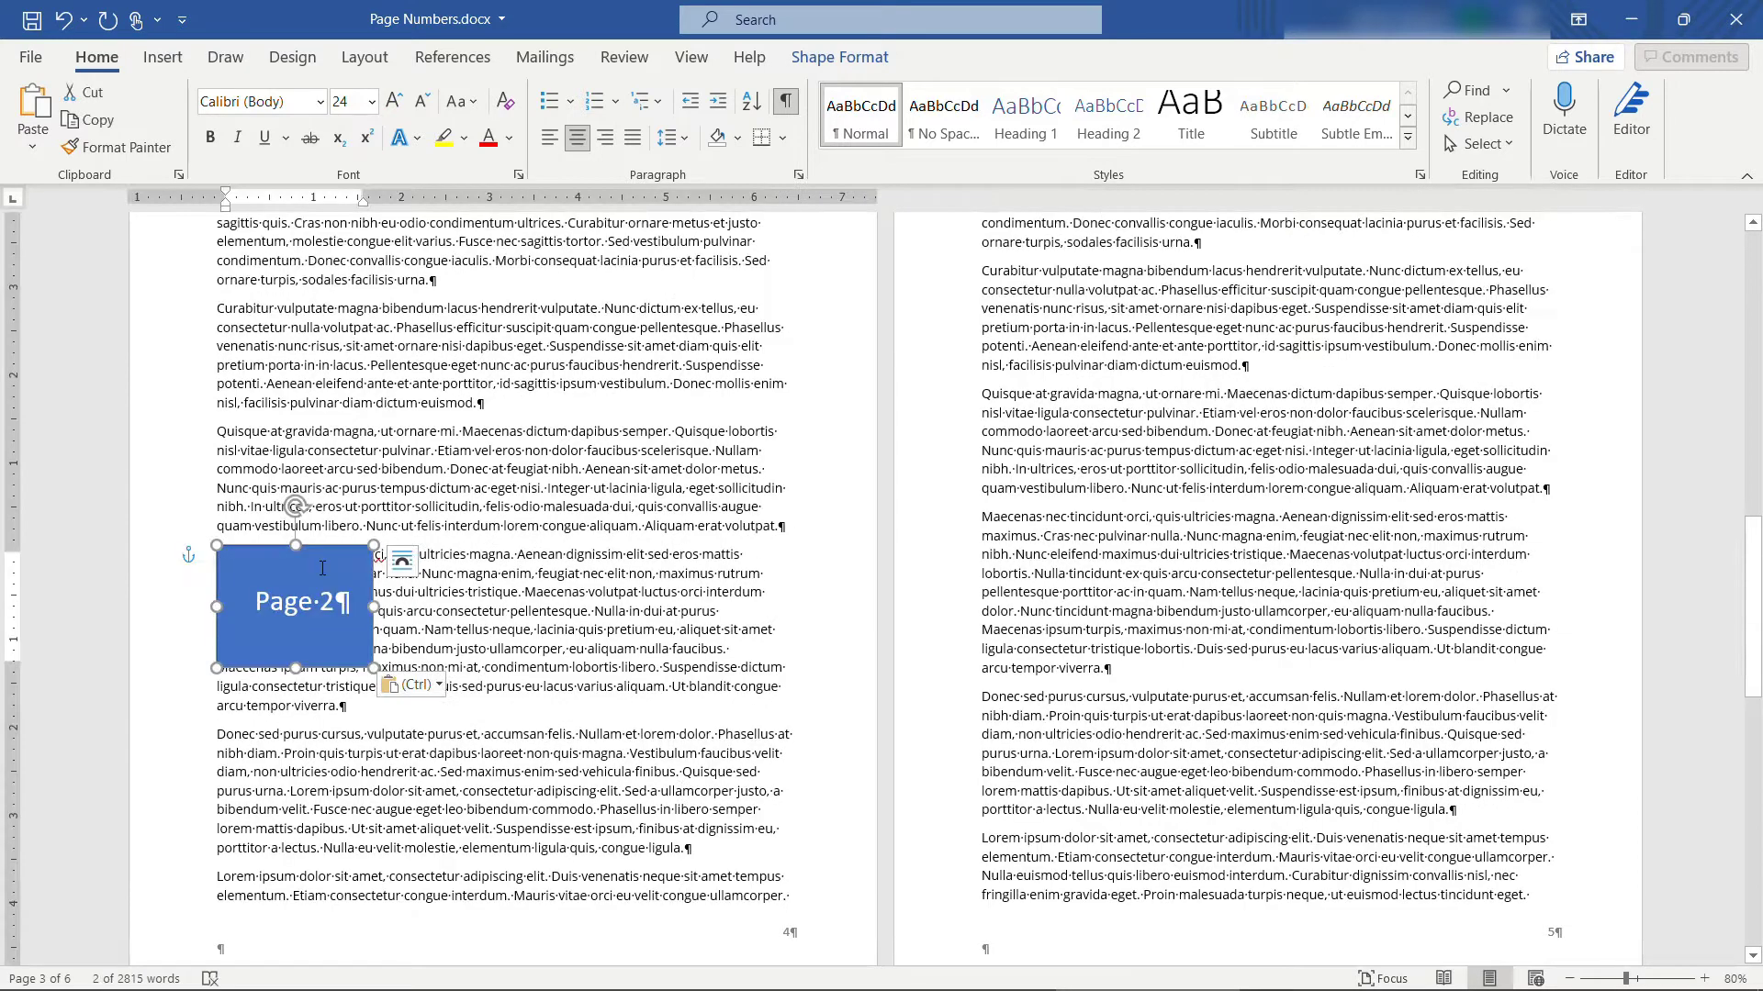
drag(358, 590, 828, 763)
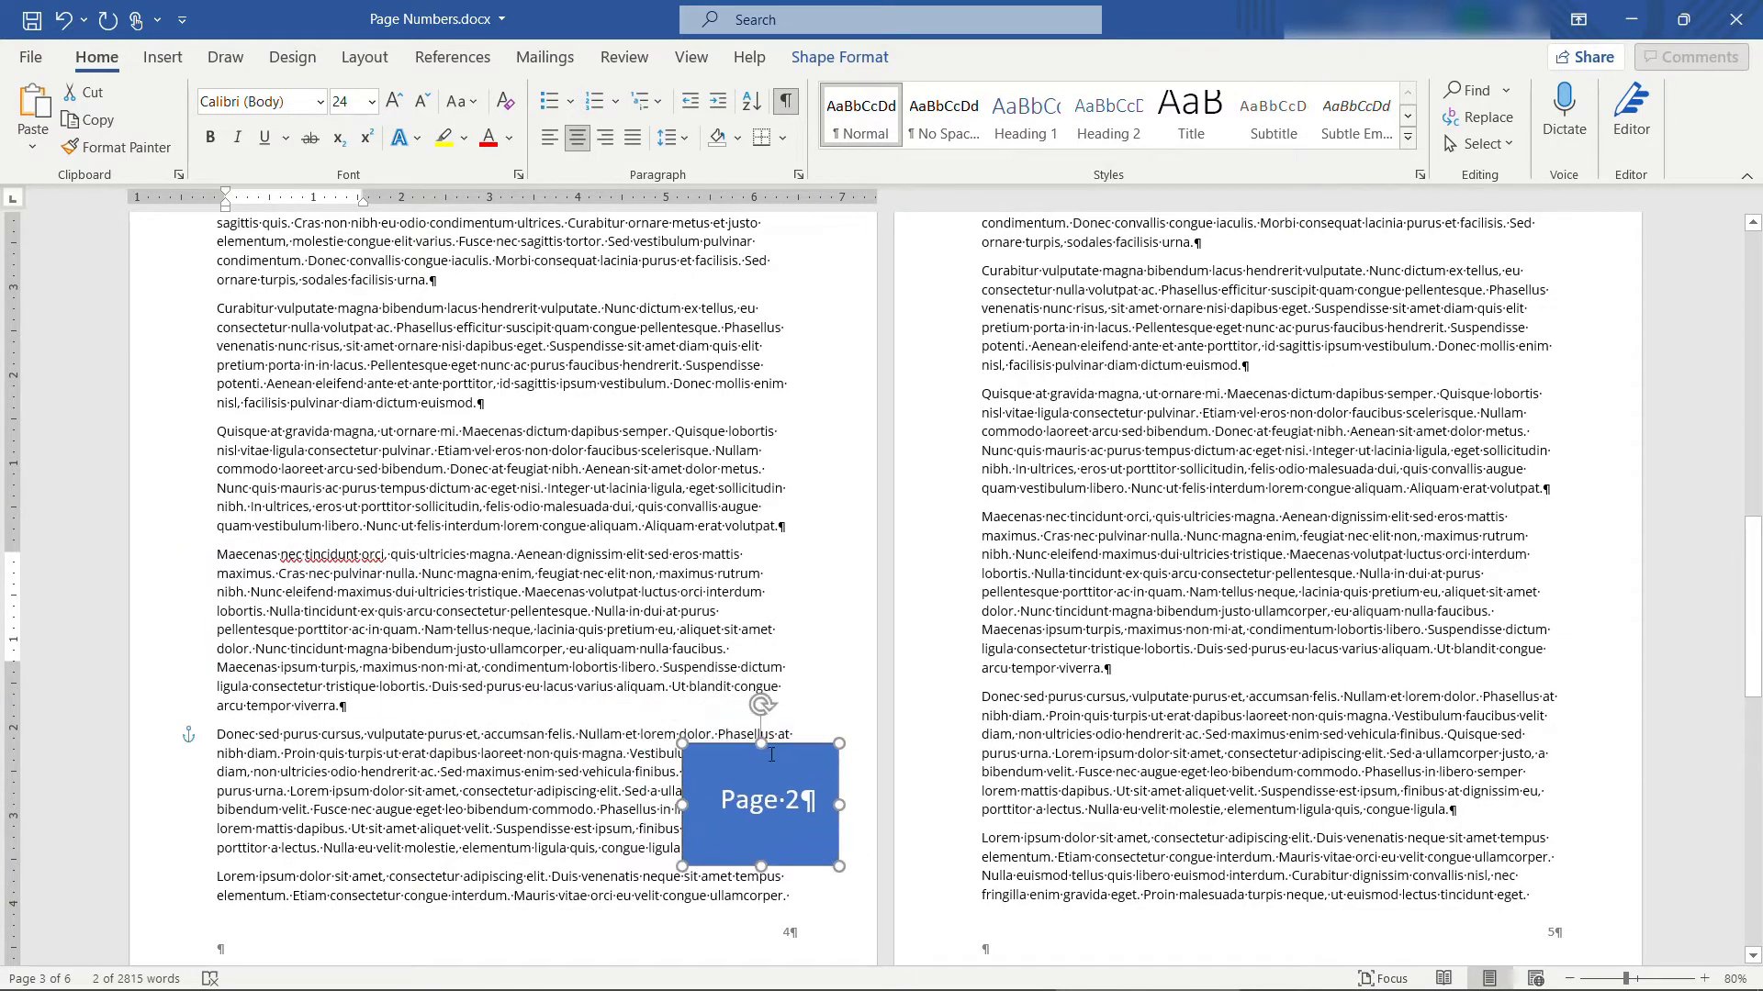
click(800, 802)
key(BackSpace)
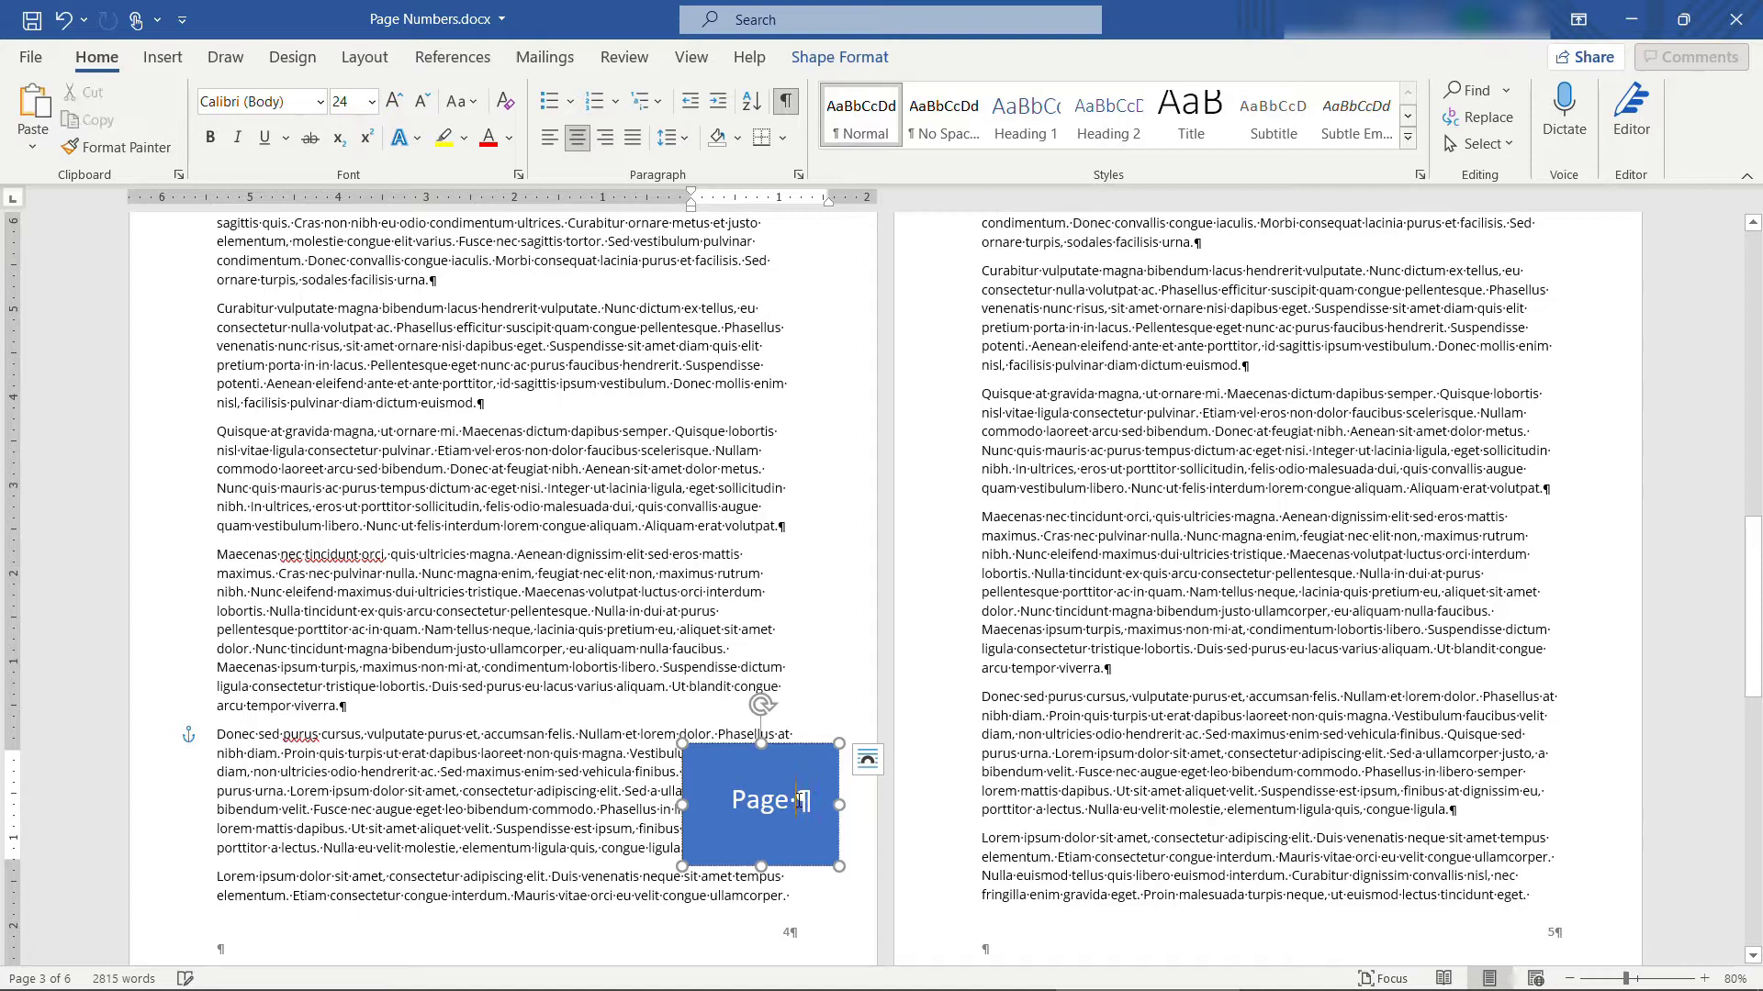
text(6)
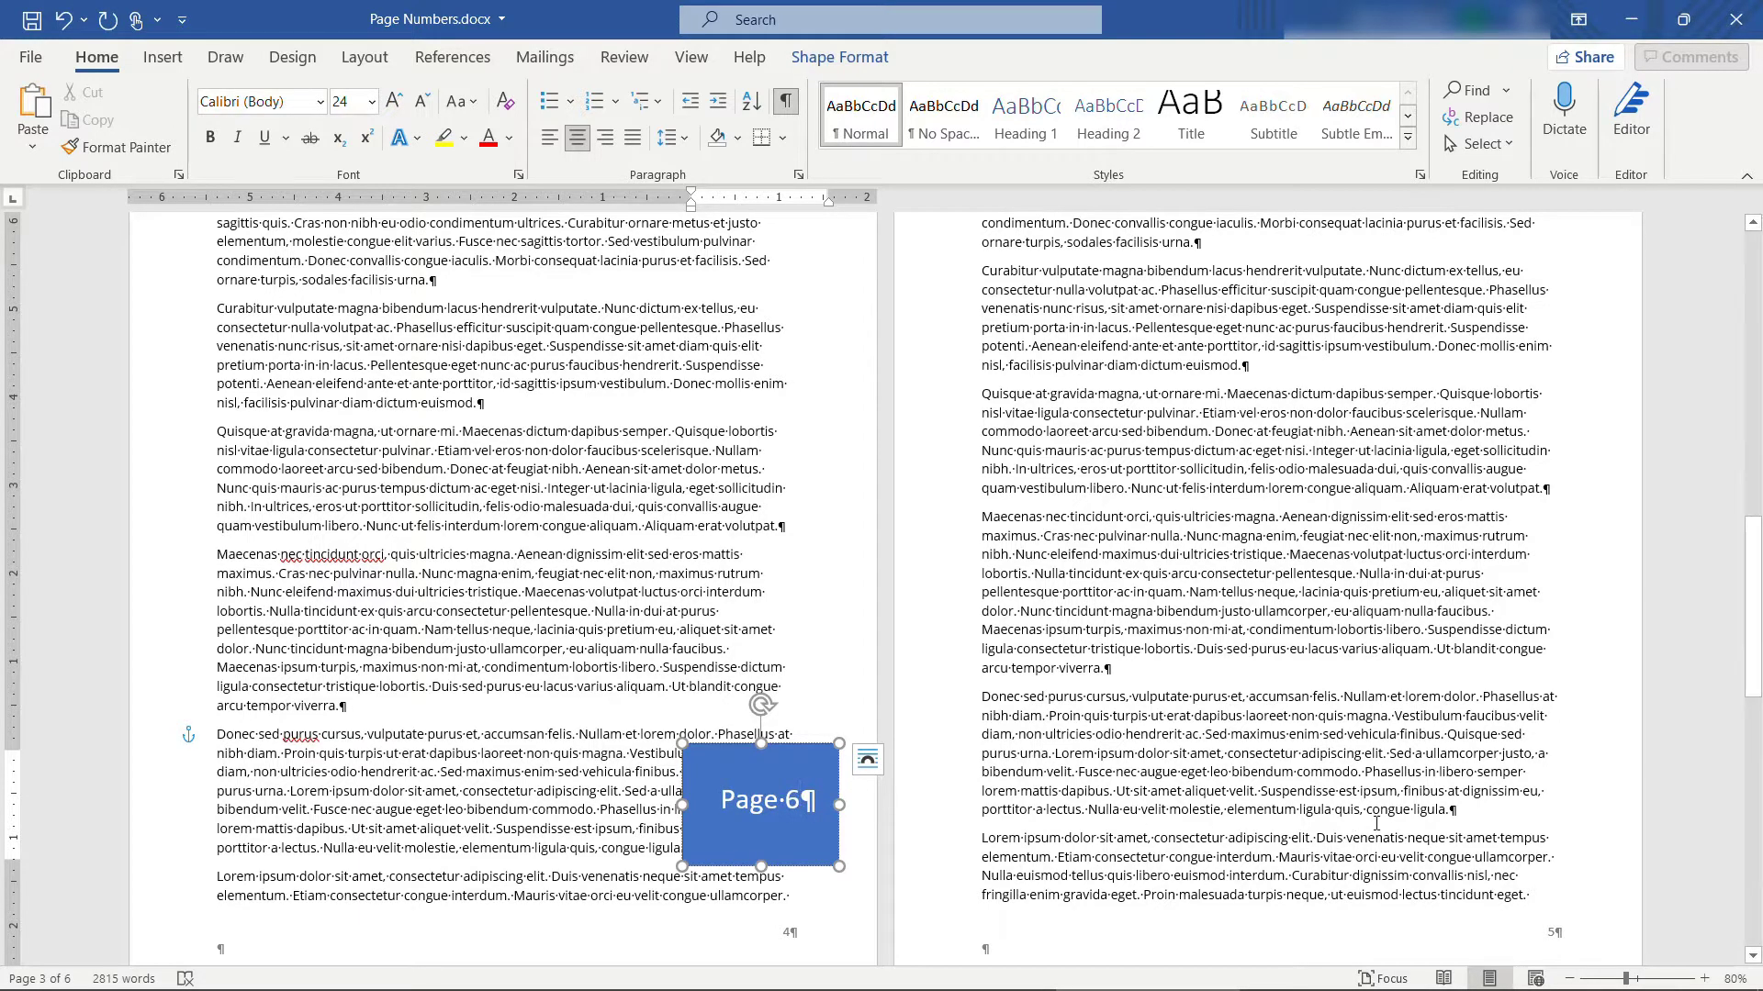
Paste a third copy at the lower right of page 5 and relabel it 'Page 7'
click(1379, 812)
key(ctrl+v)
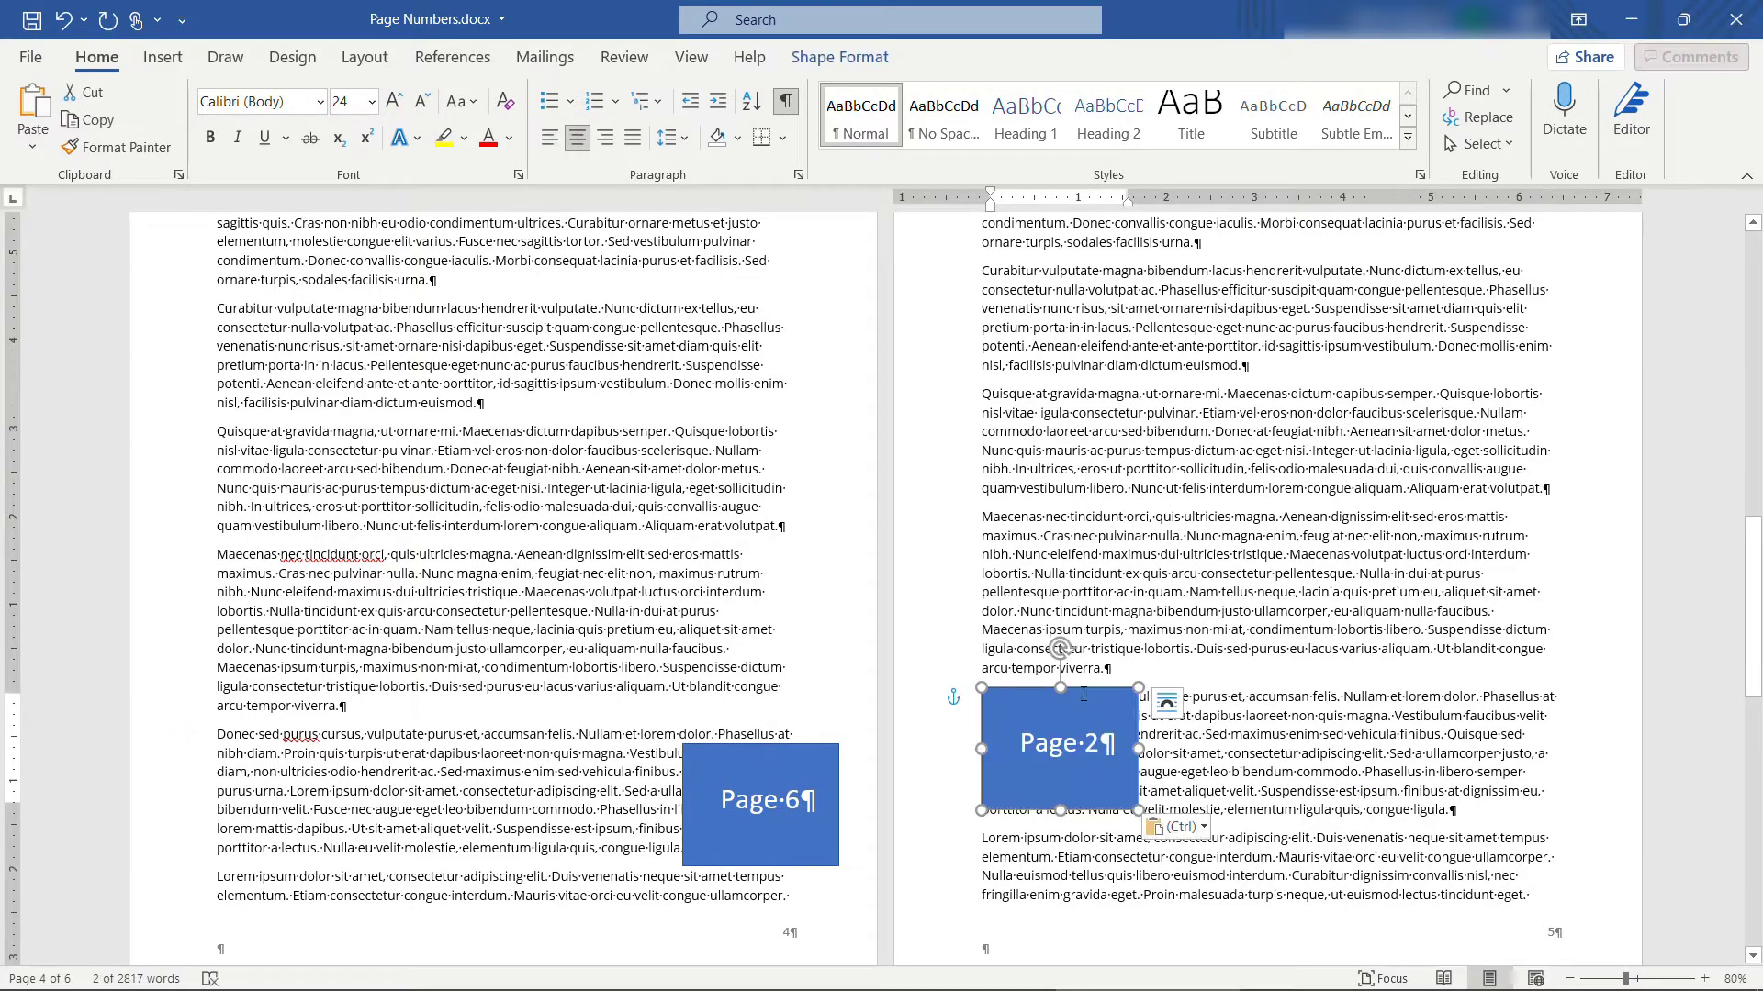
drag(1079, 690, 1495, 759)
click(1501, 780)
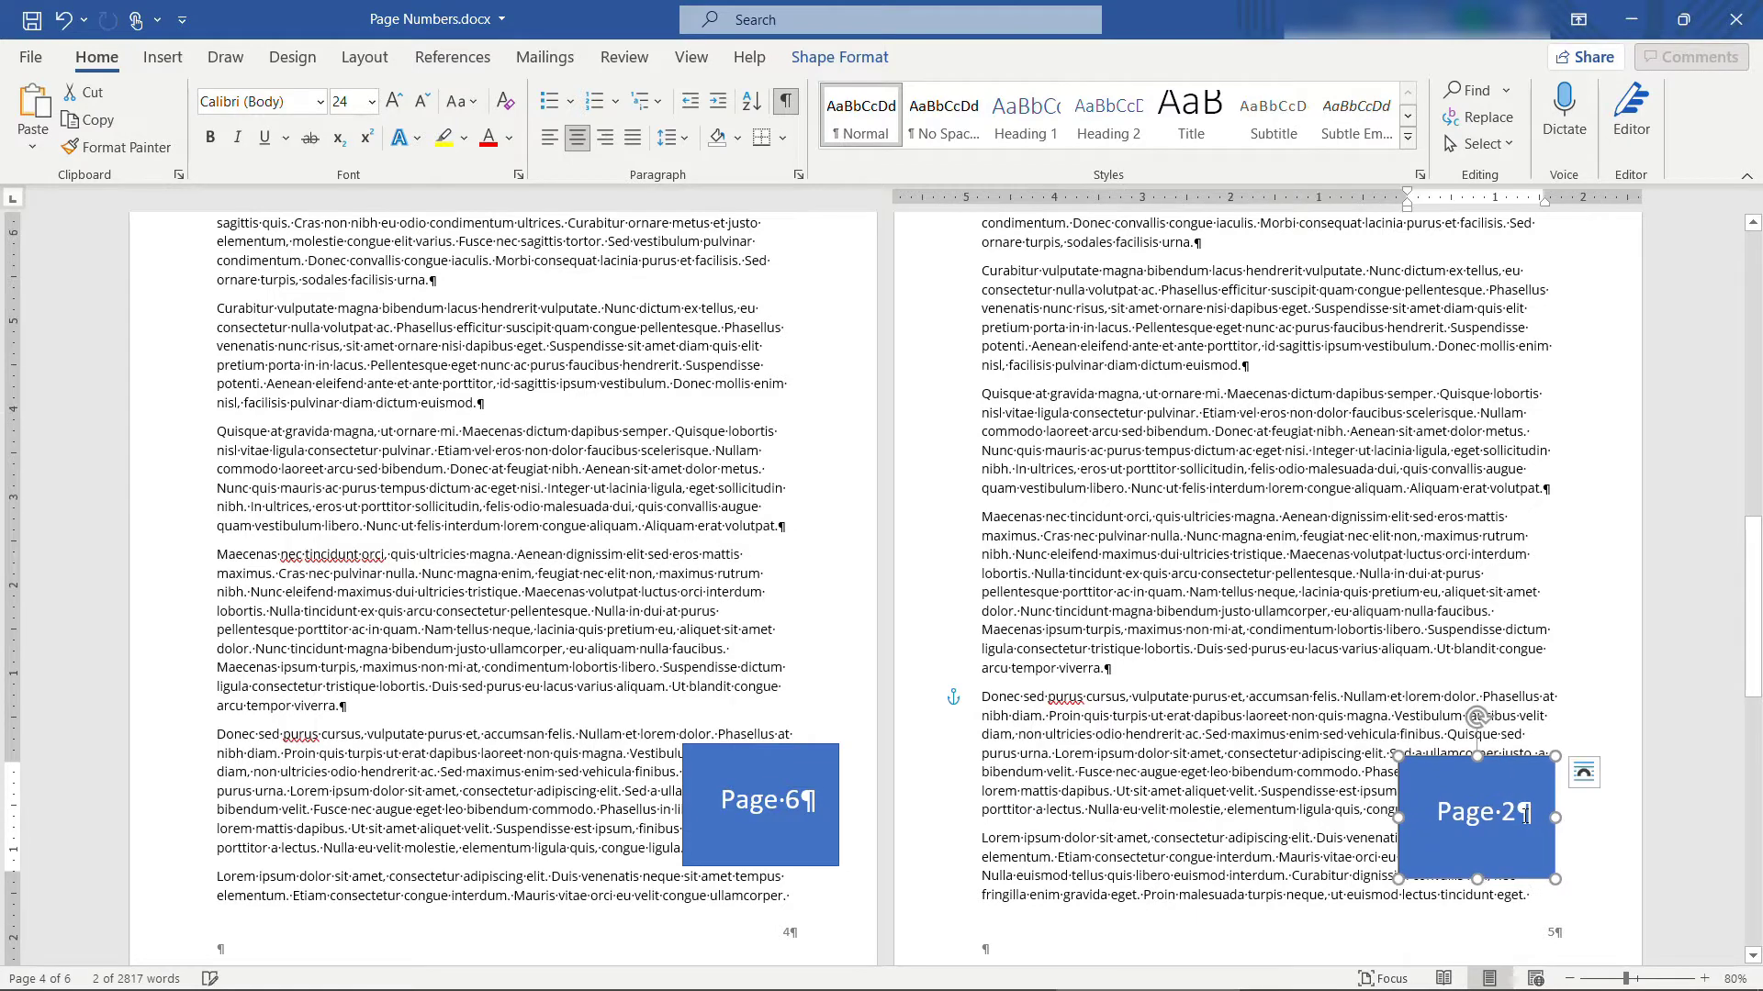
key(BackSpace)
text(7)
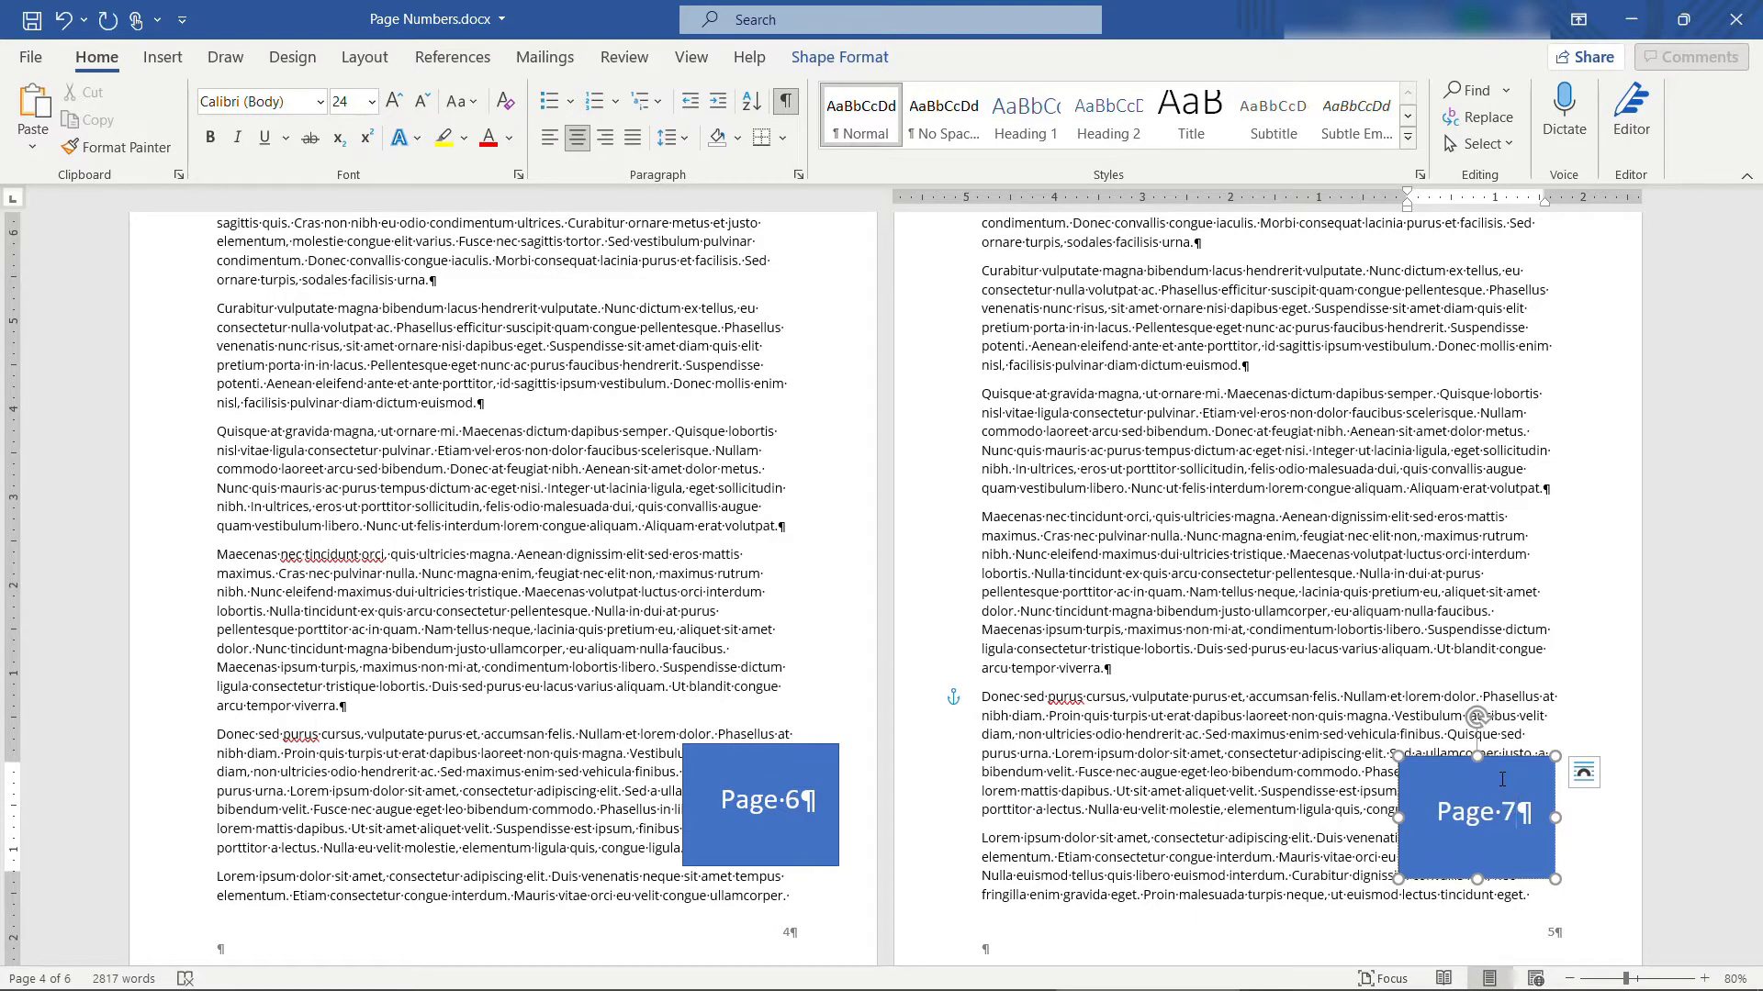
scroll(1487, 775, up, 5)
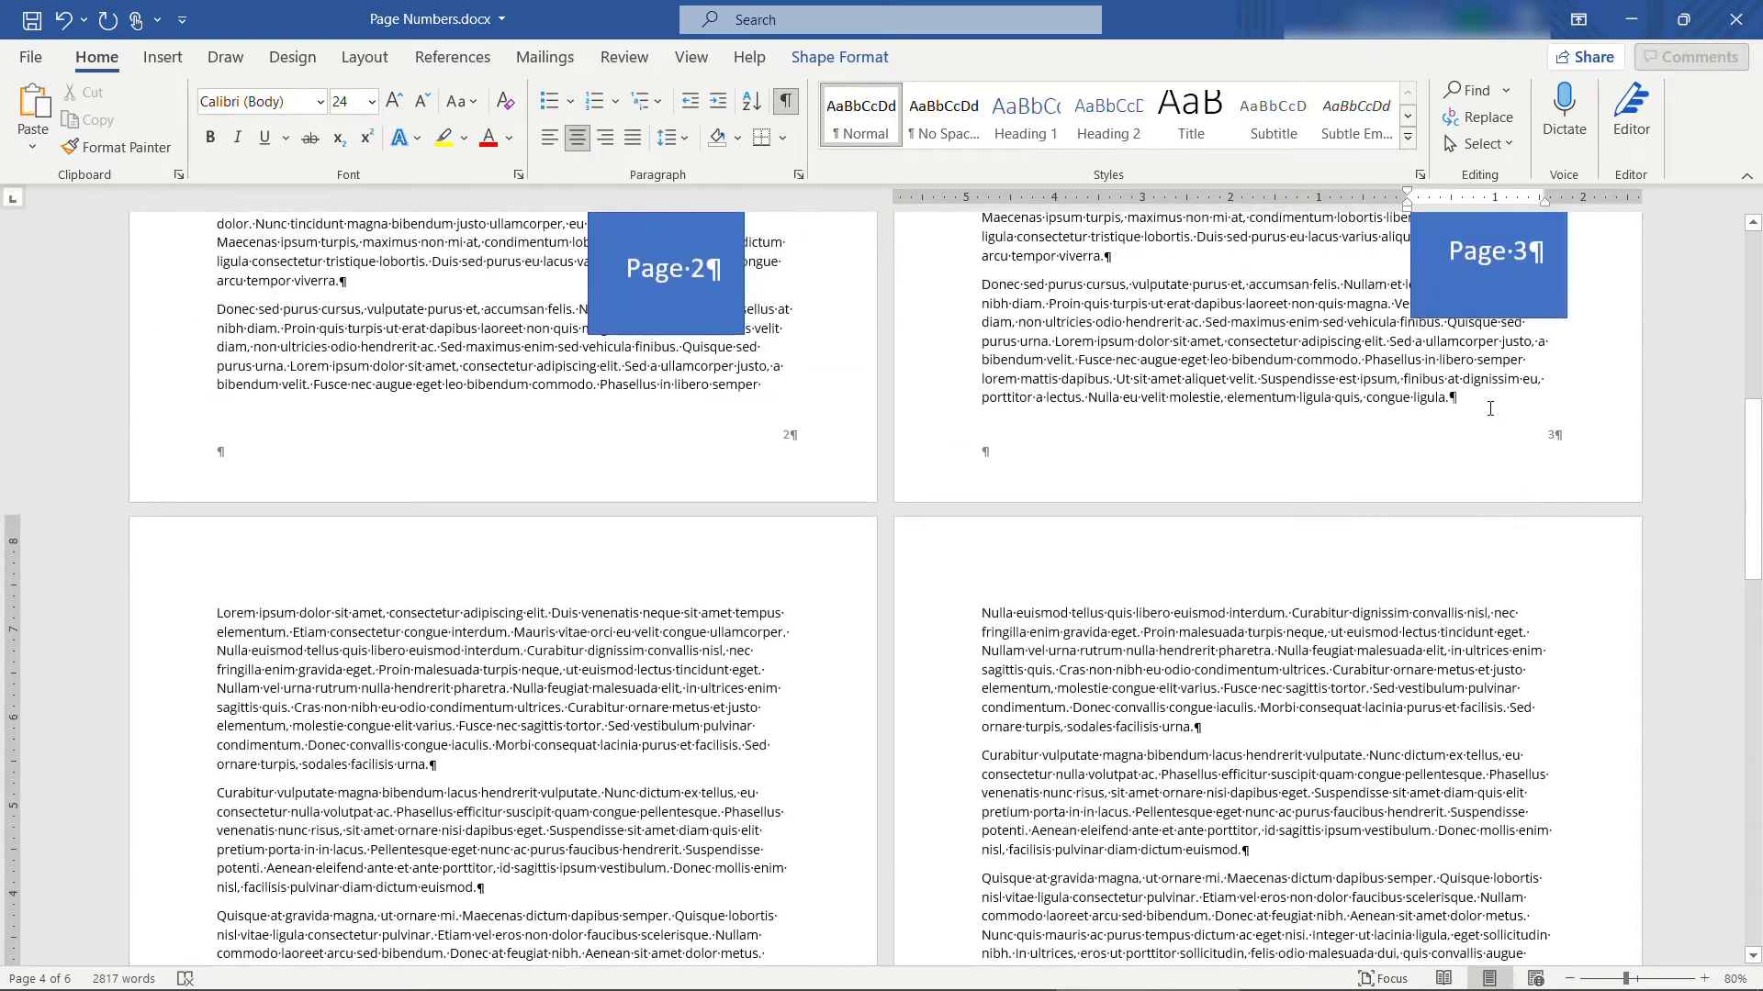
Add empty paragraphs after 'congue ligula.' on page 3 to push text onto later pages
click(1486, 394)
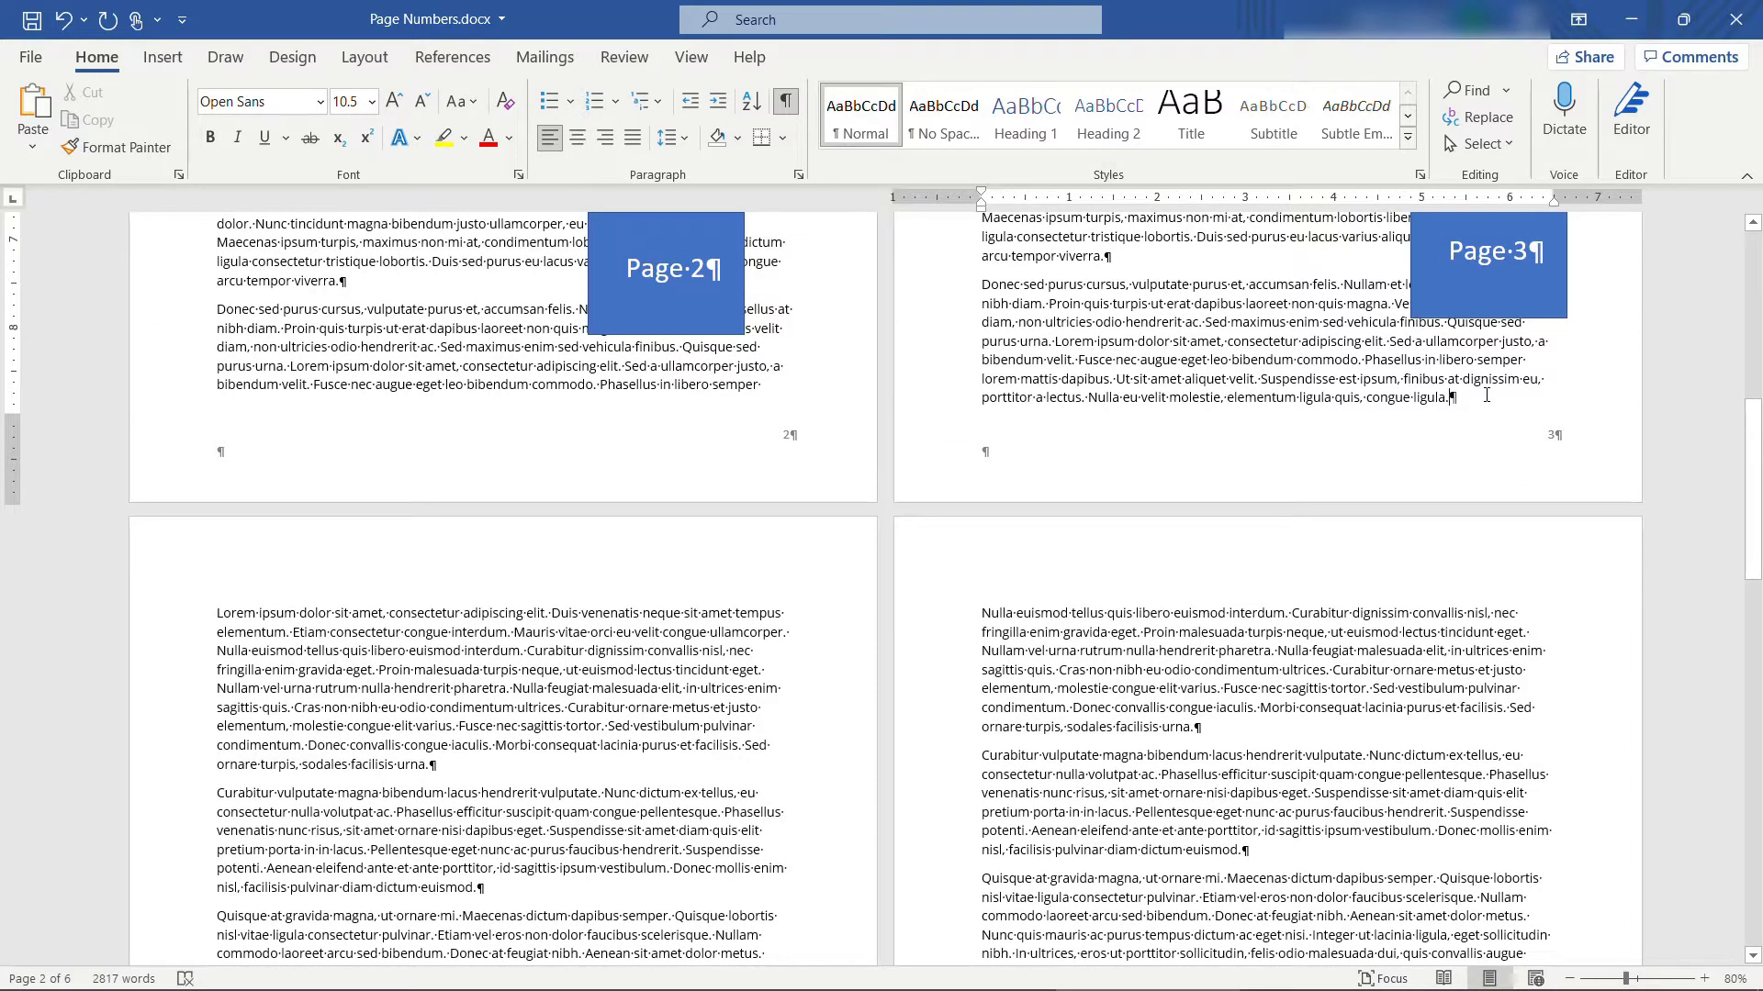
key(Return)
key(Return)
key(Return)
key(Return)
key(Return)
key(Return)
key(Return)
key(Return)
key(Return)
key(Return)
key(Return)
key(Return)
key(Return)
key(Return)
key(Return)
key(Return)
key(Return)
key(Return)
key(Return)
key(Return)
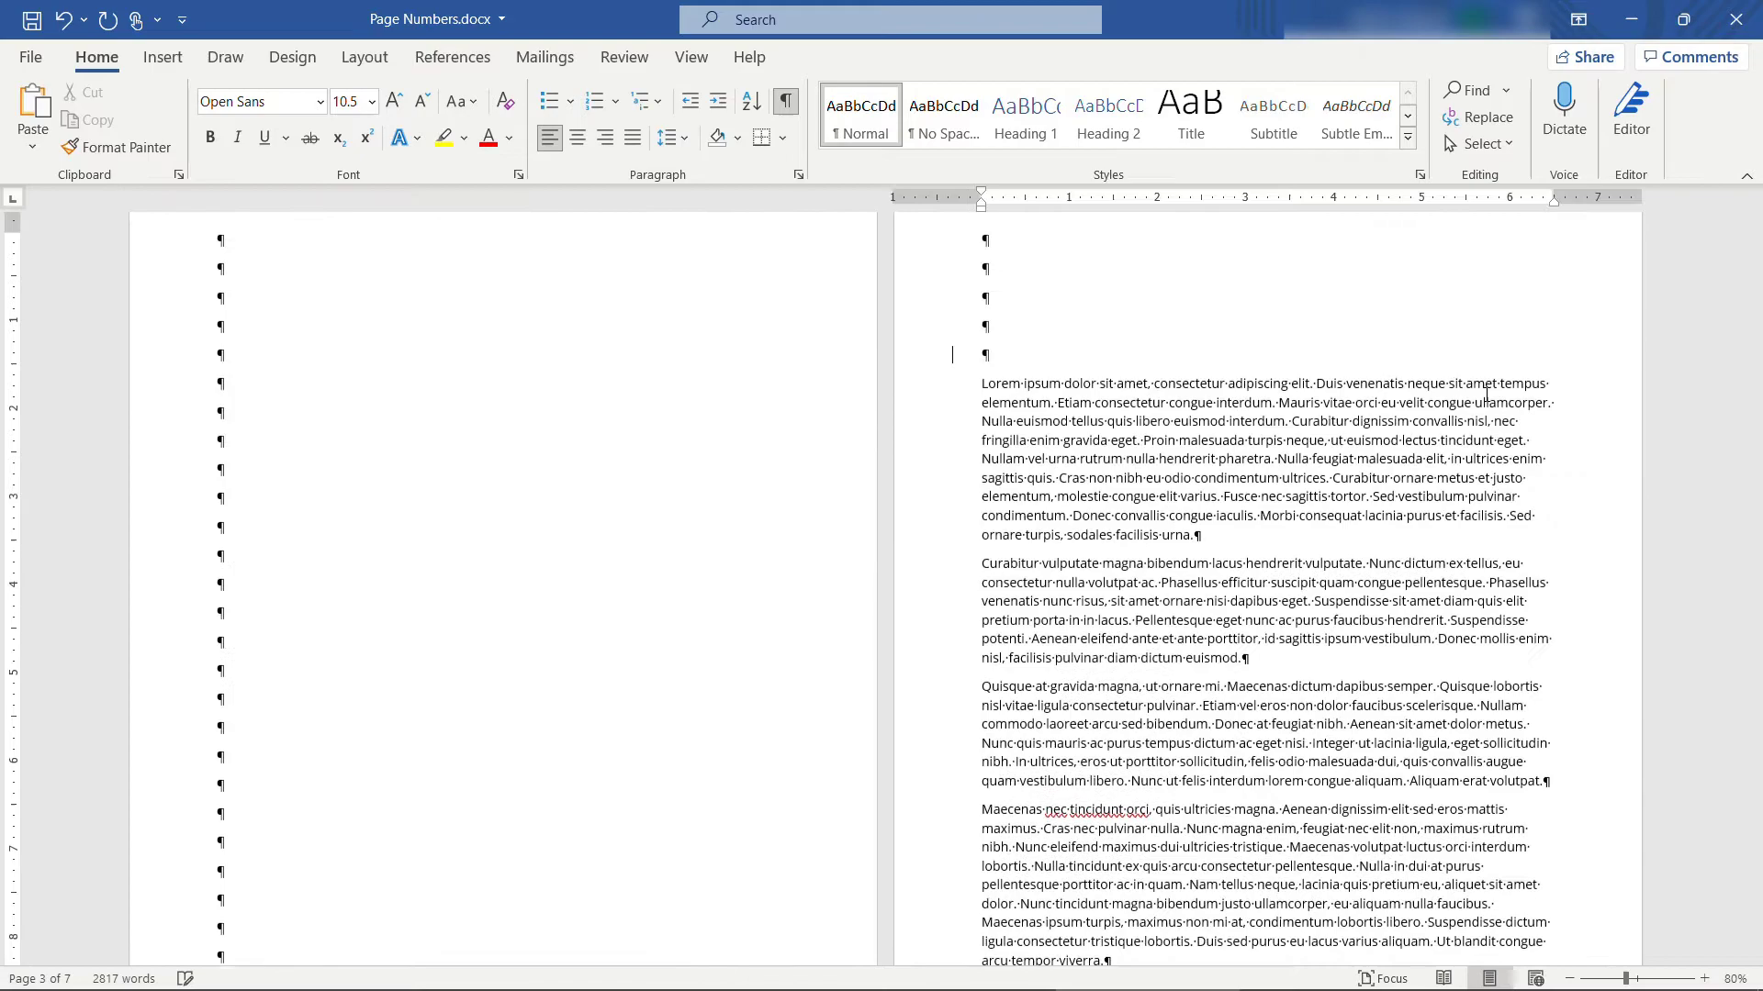
key(Return)
key(Return)
key(Return)
key(Return)
key(Return)
key(Return)
key(Return)
key(Return)
key(Return)
key(Return)
key(Return)
key(Return)
key(Return)
key(Return)
key(Return)
key(Return)
key(Return)
key(Return)
key(Return)
key(Return)
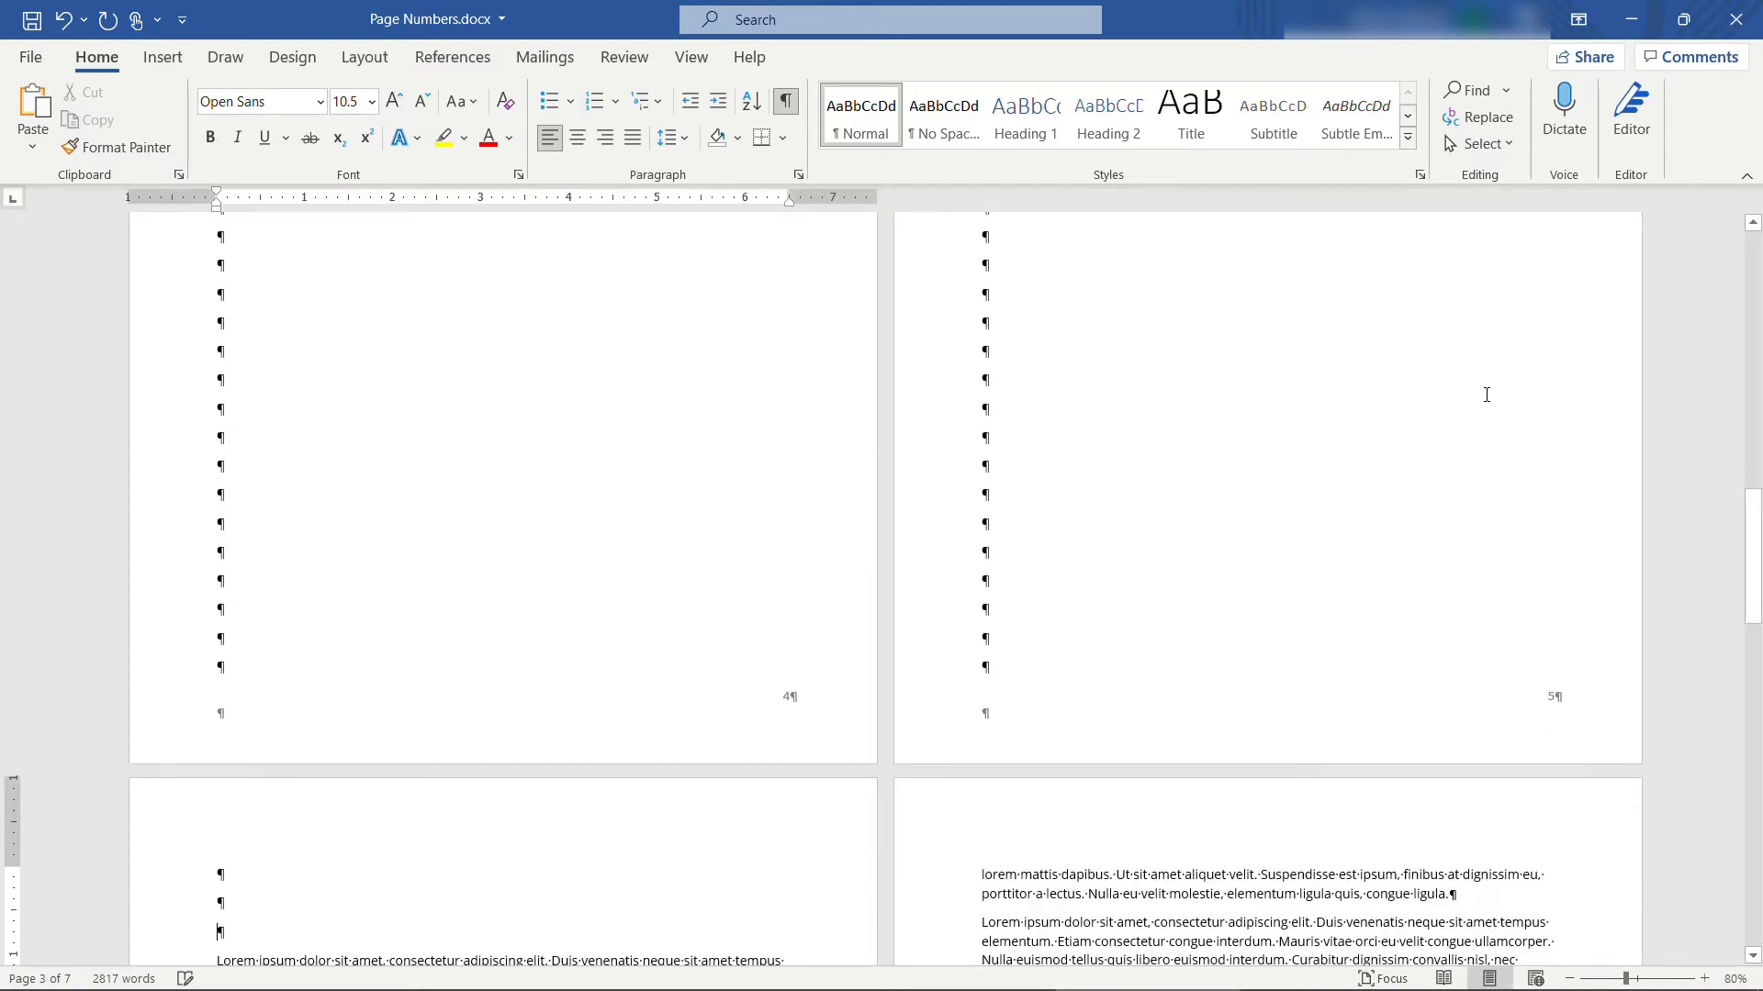
Move the Page 6 and Page 7 boxes up into place on their new pages
scroll(1349, 562, down, 4)
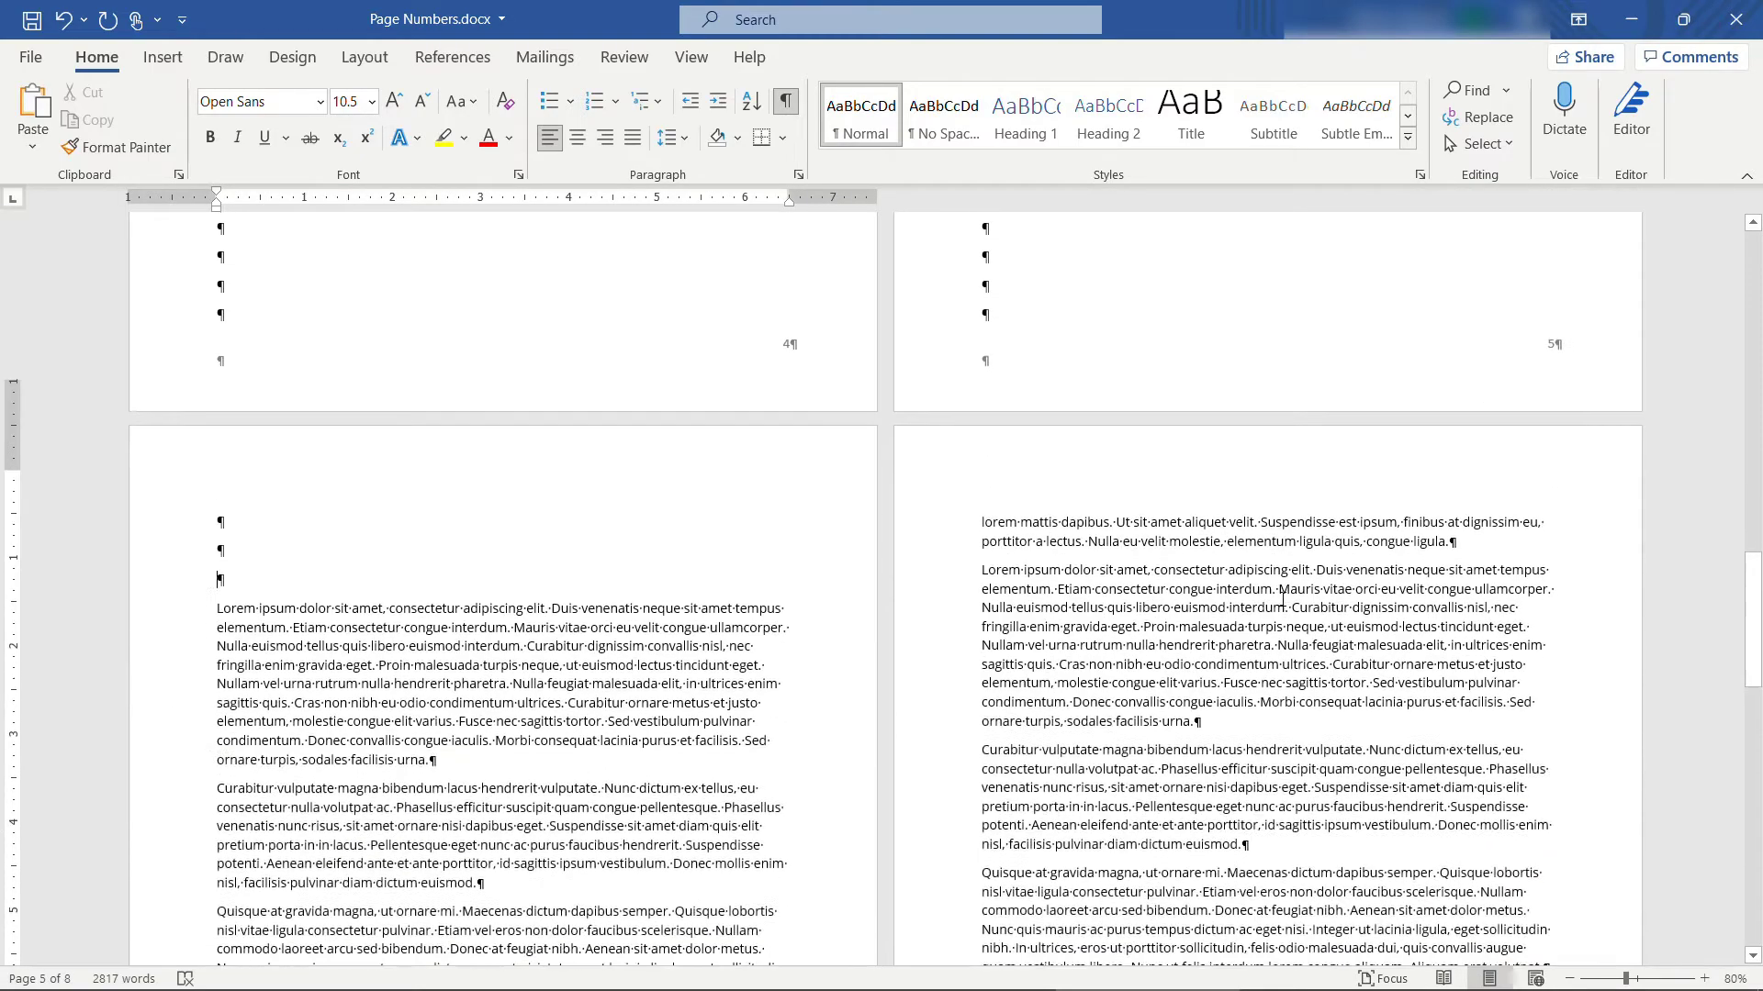
scroll(1283, 596, down, 6)
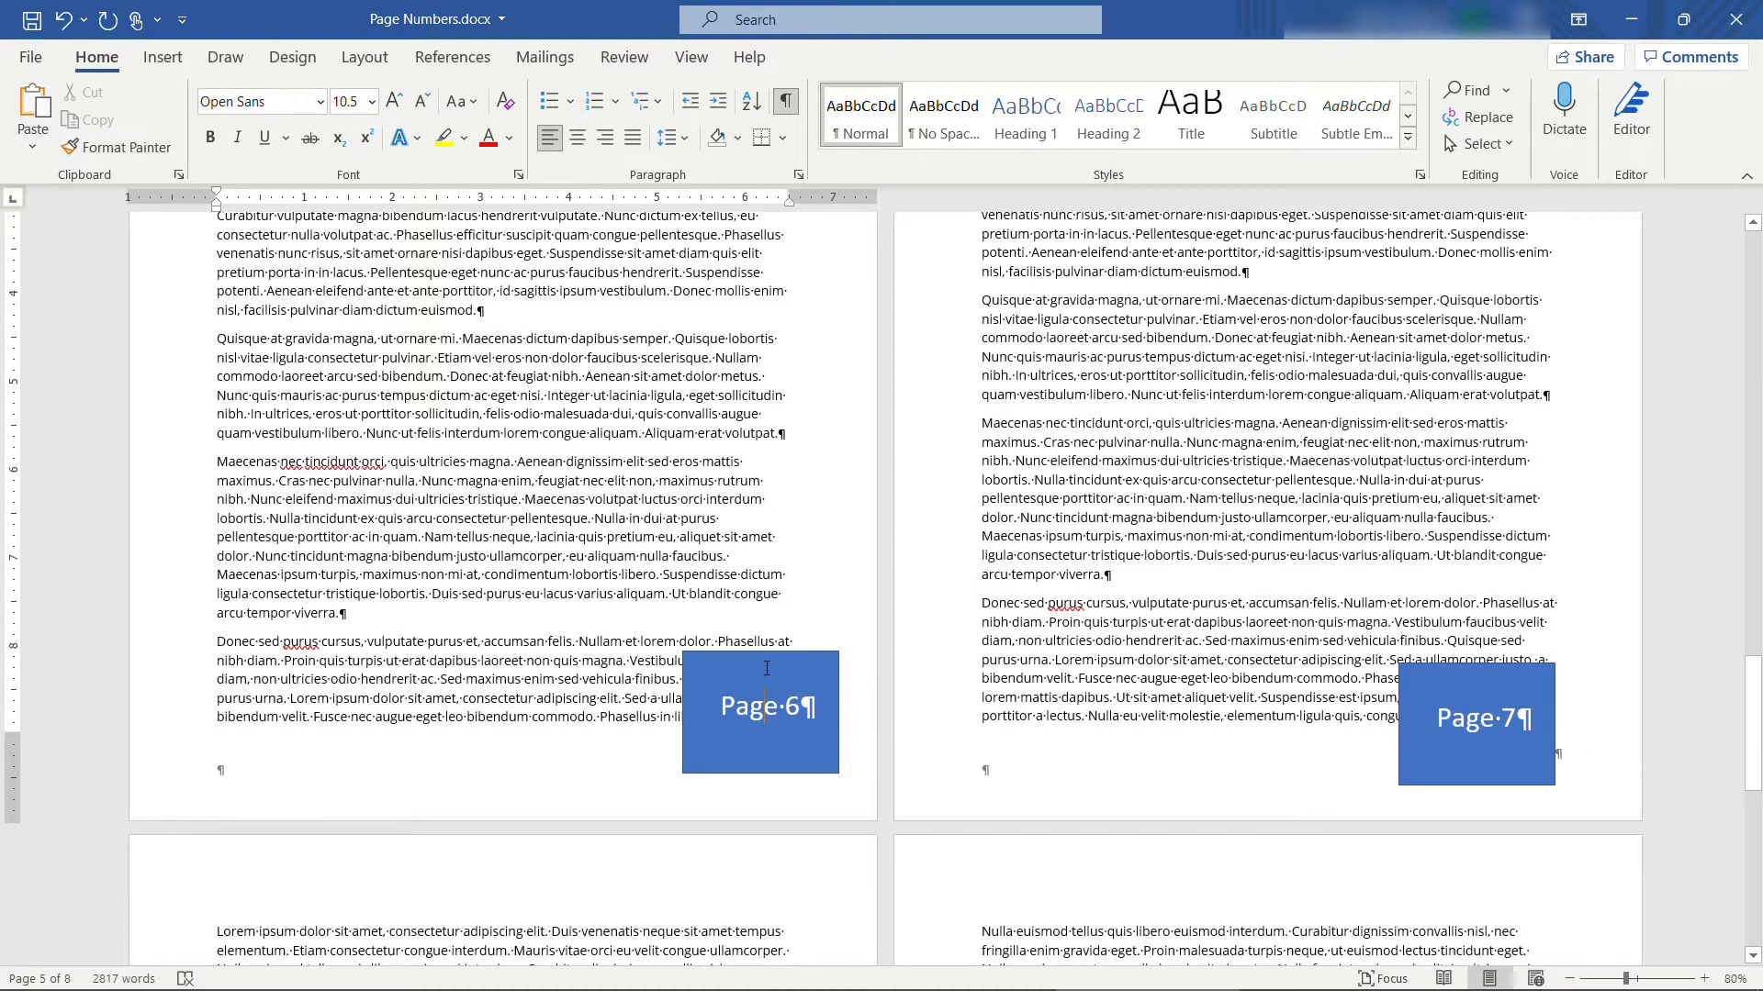
click(766, 668)
drag(746, 653, 707, 566)
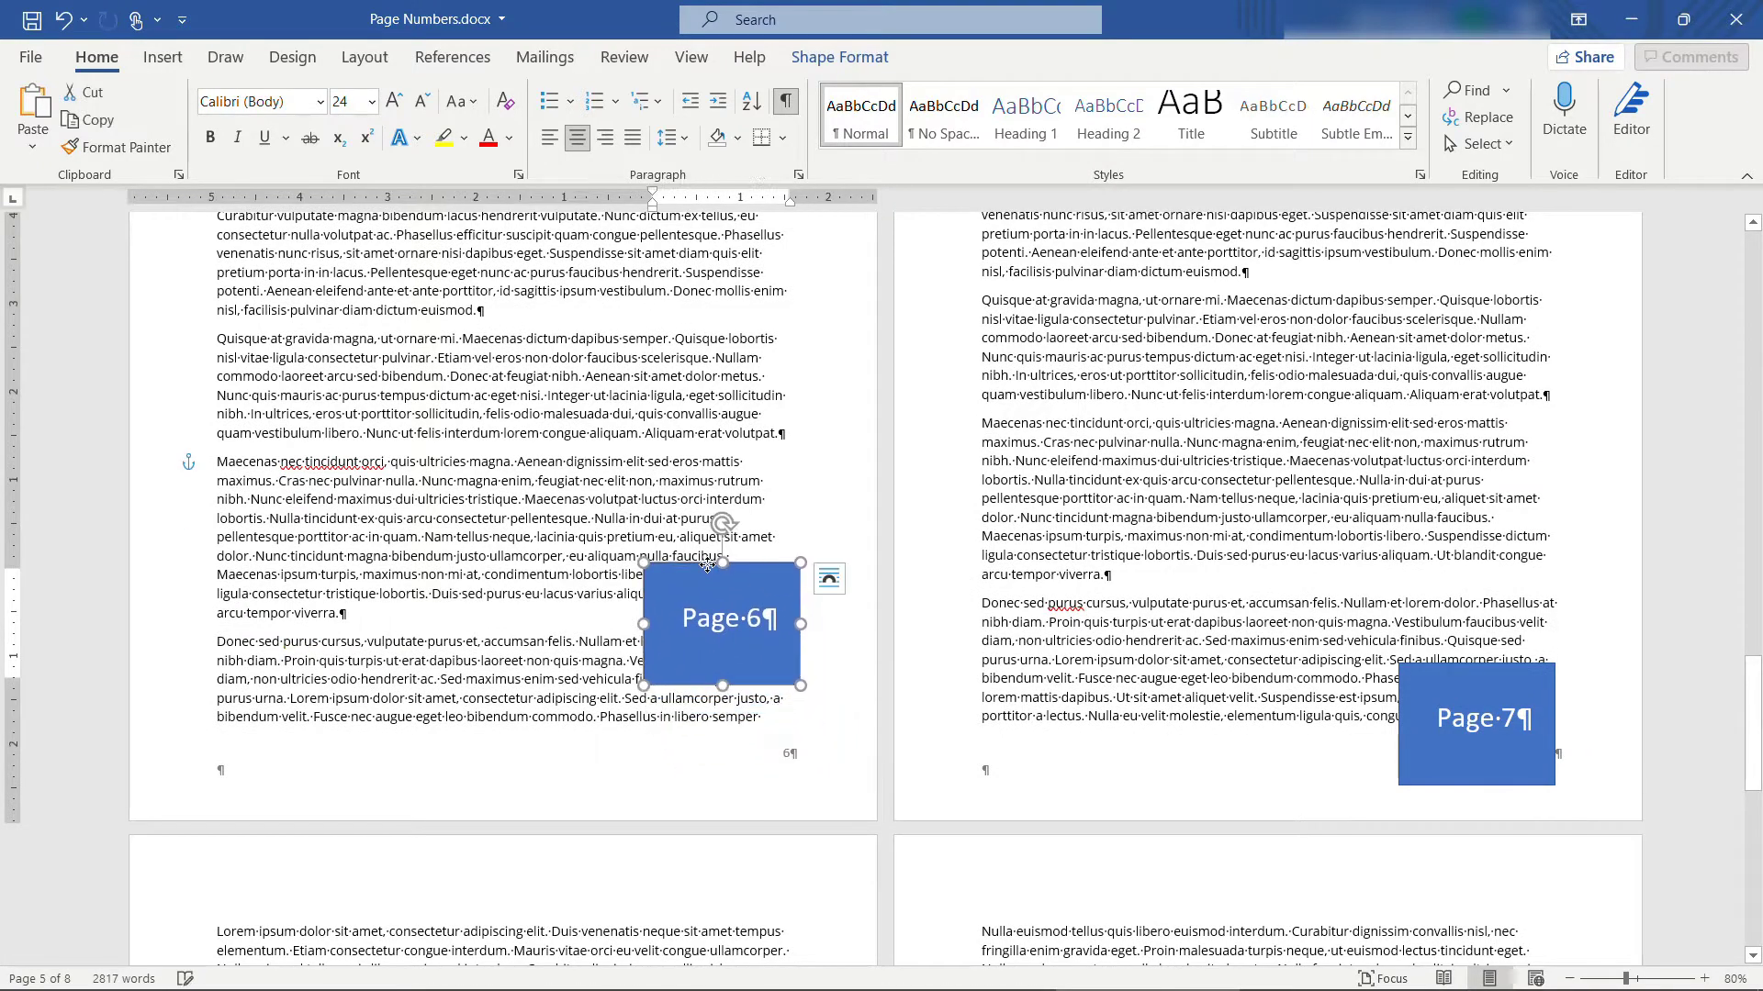
click(1441, 700)
drag(1453, 663, 1446, 588)
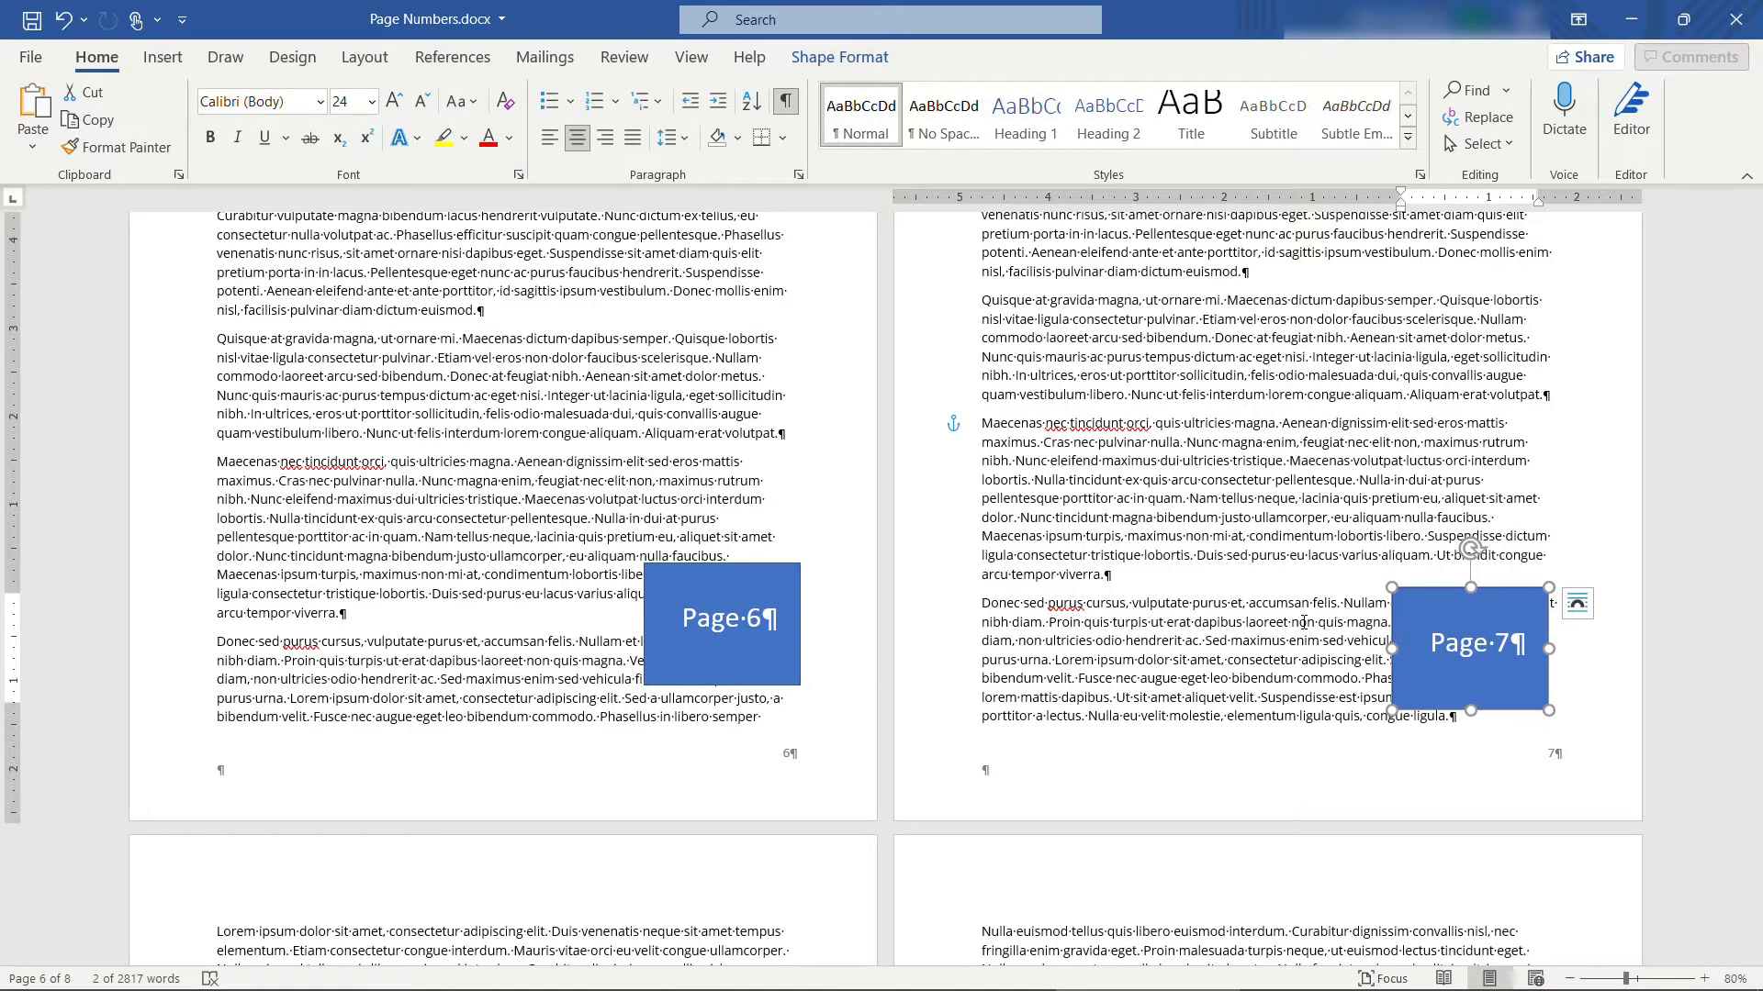
Undo the box moves and added paragraphs, then delete the blank paragraph atop page 3
key(ctrl+z)
key(ctrl+z)
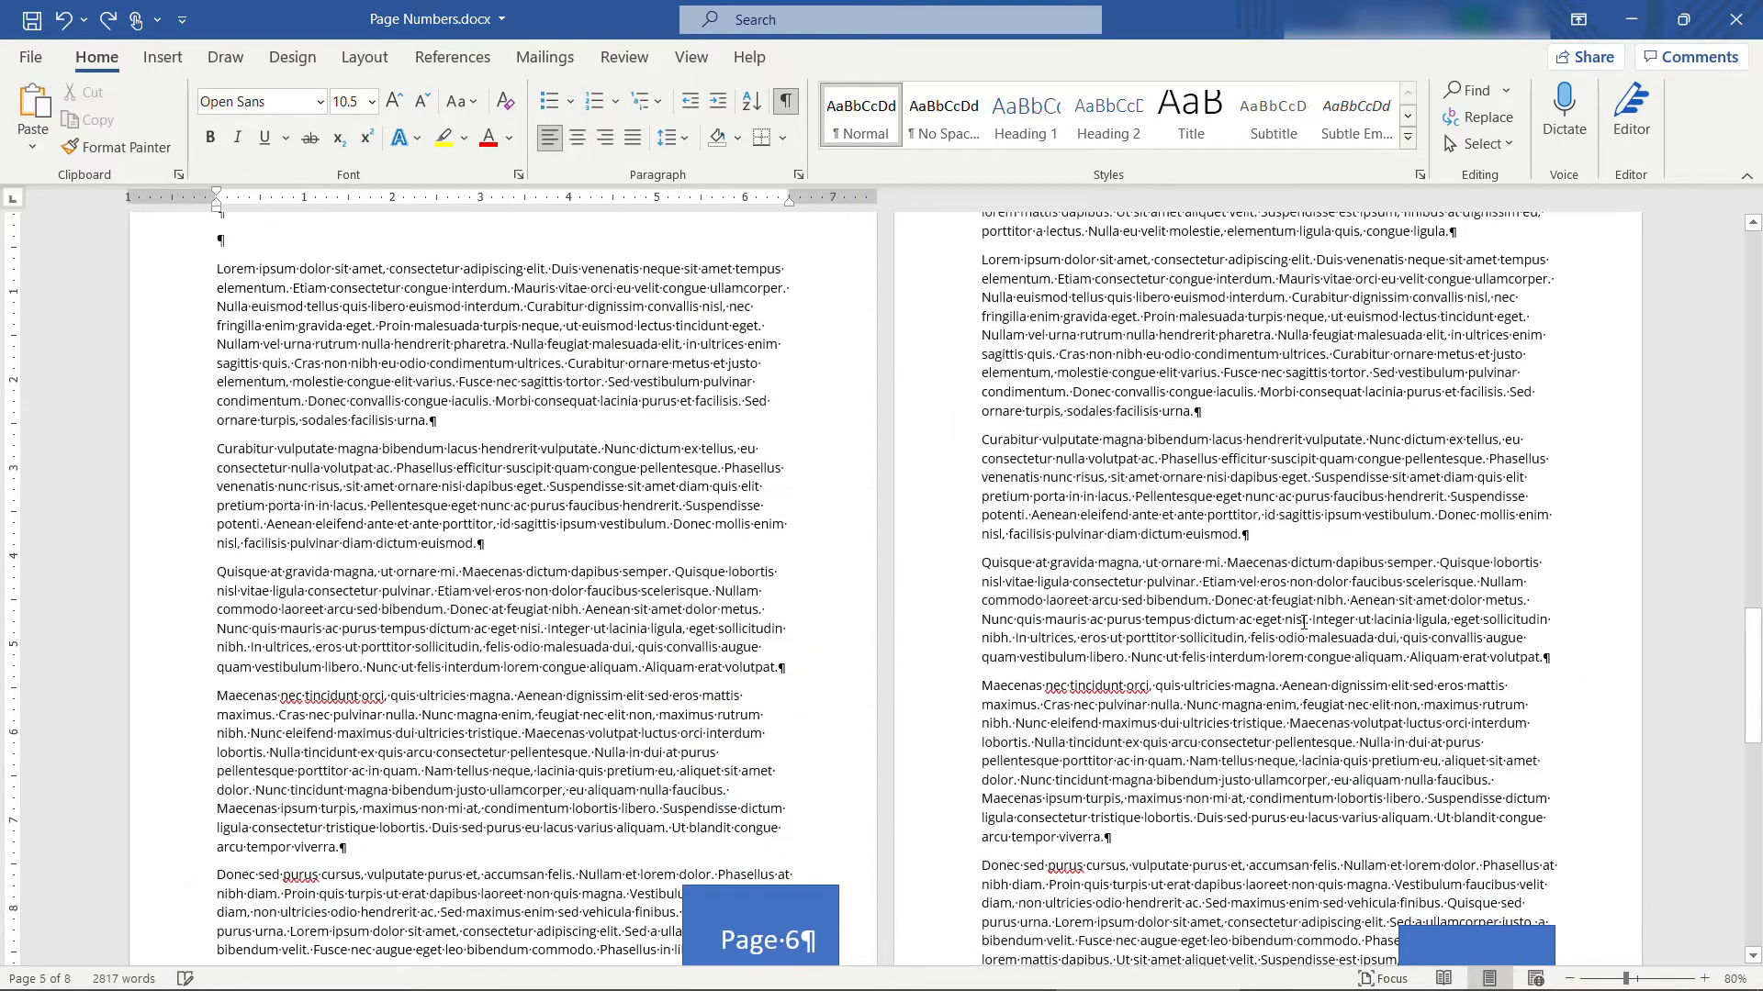
key(ctrl+z)
key(ctrl+z)
key(ctrl+z)
key(ctrl+z)
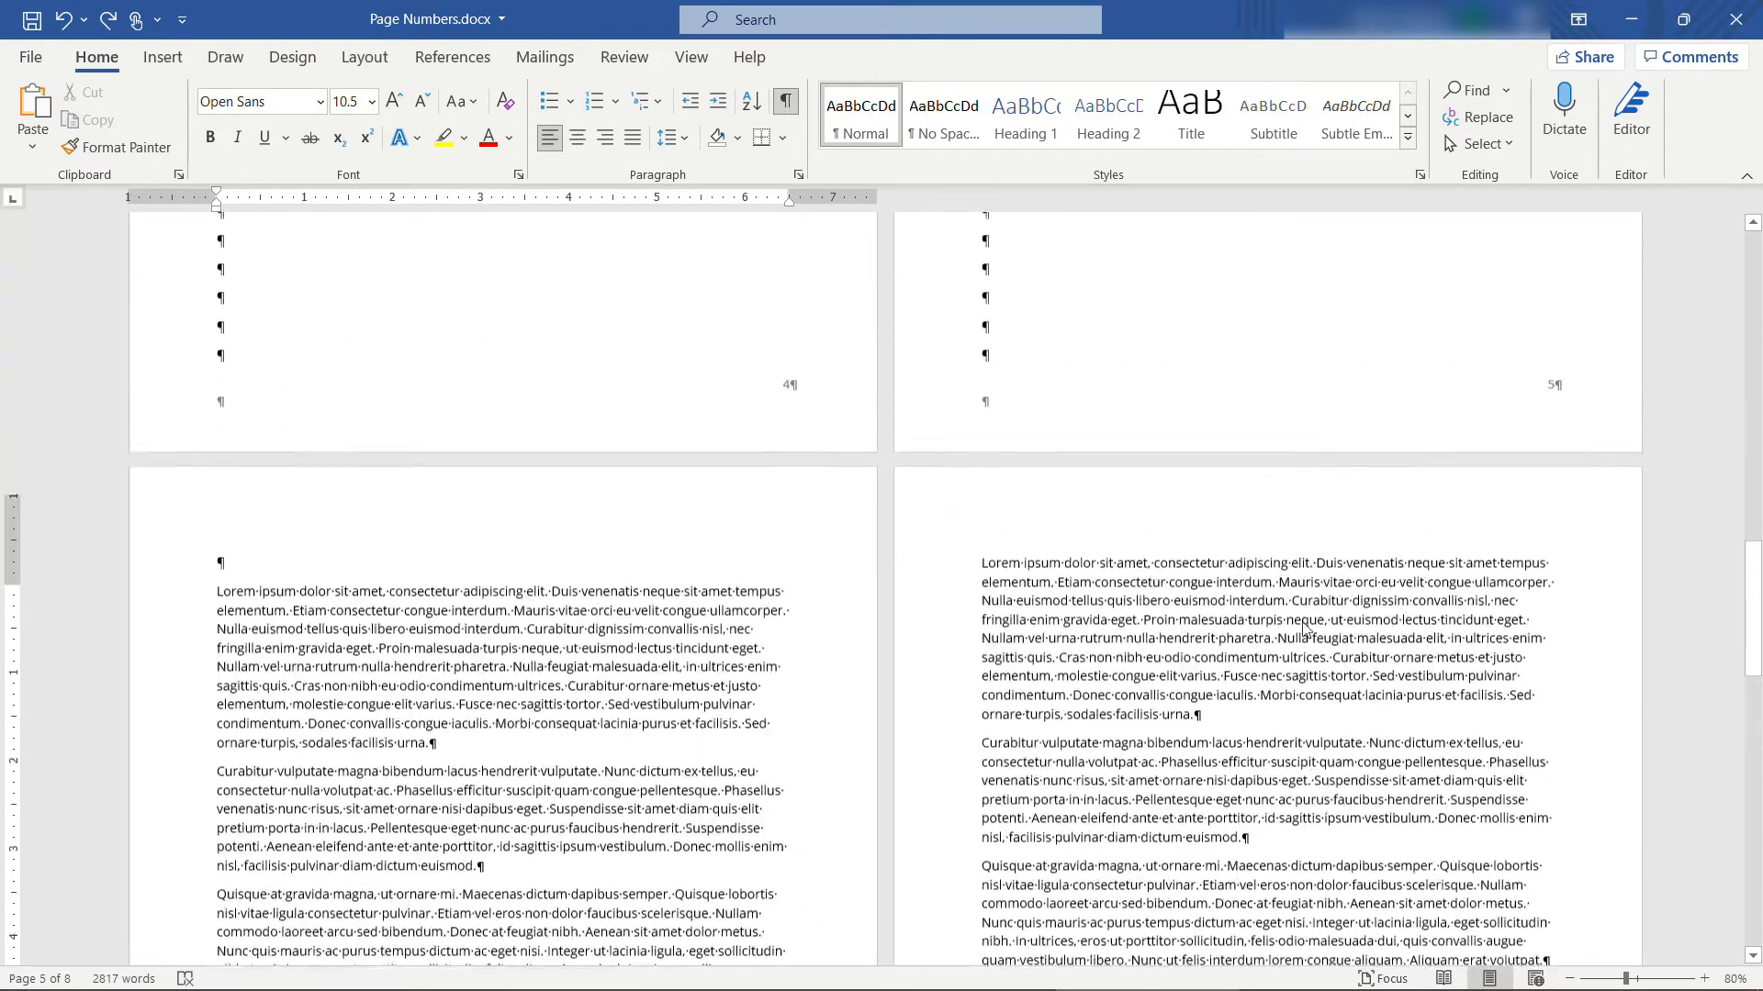
key(ctrl+z)
key(ctrl+z)
key(ctrl+z)
key(ctrl+z)
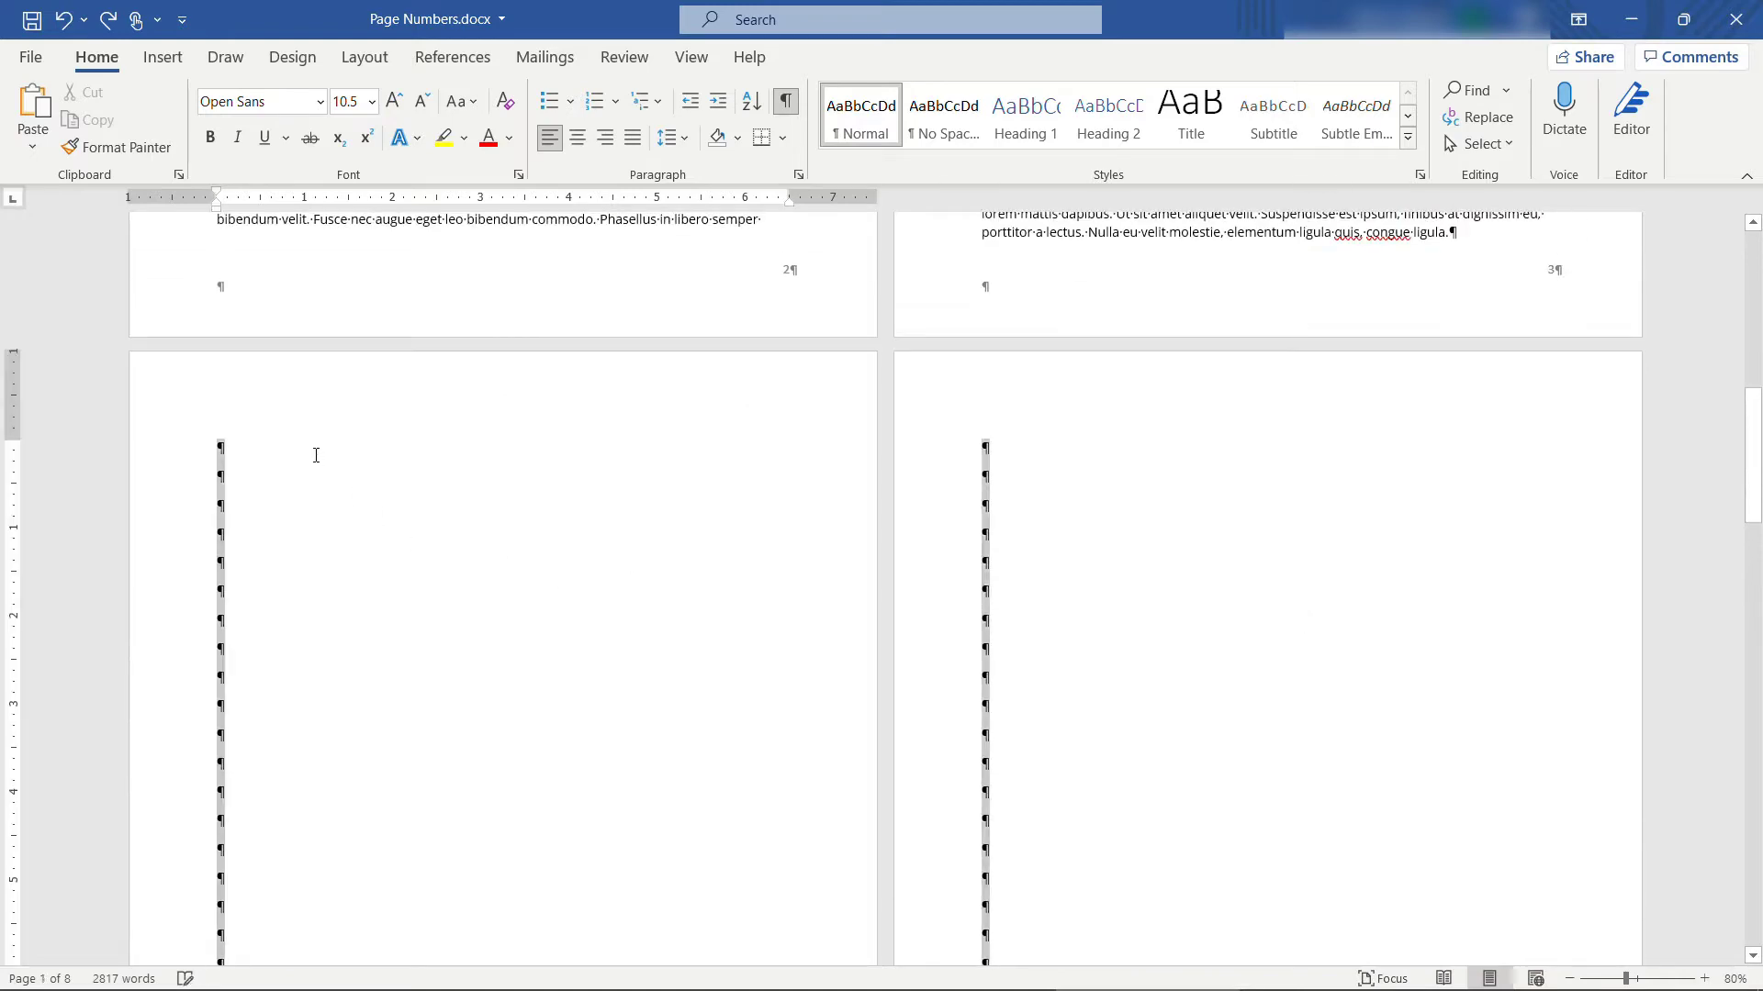
key(ctrl+v)
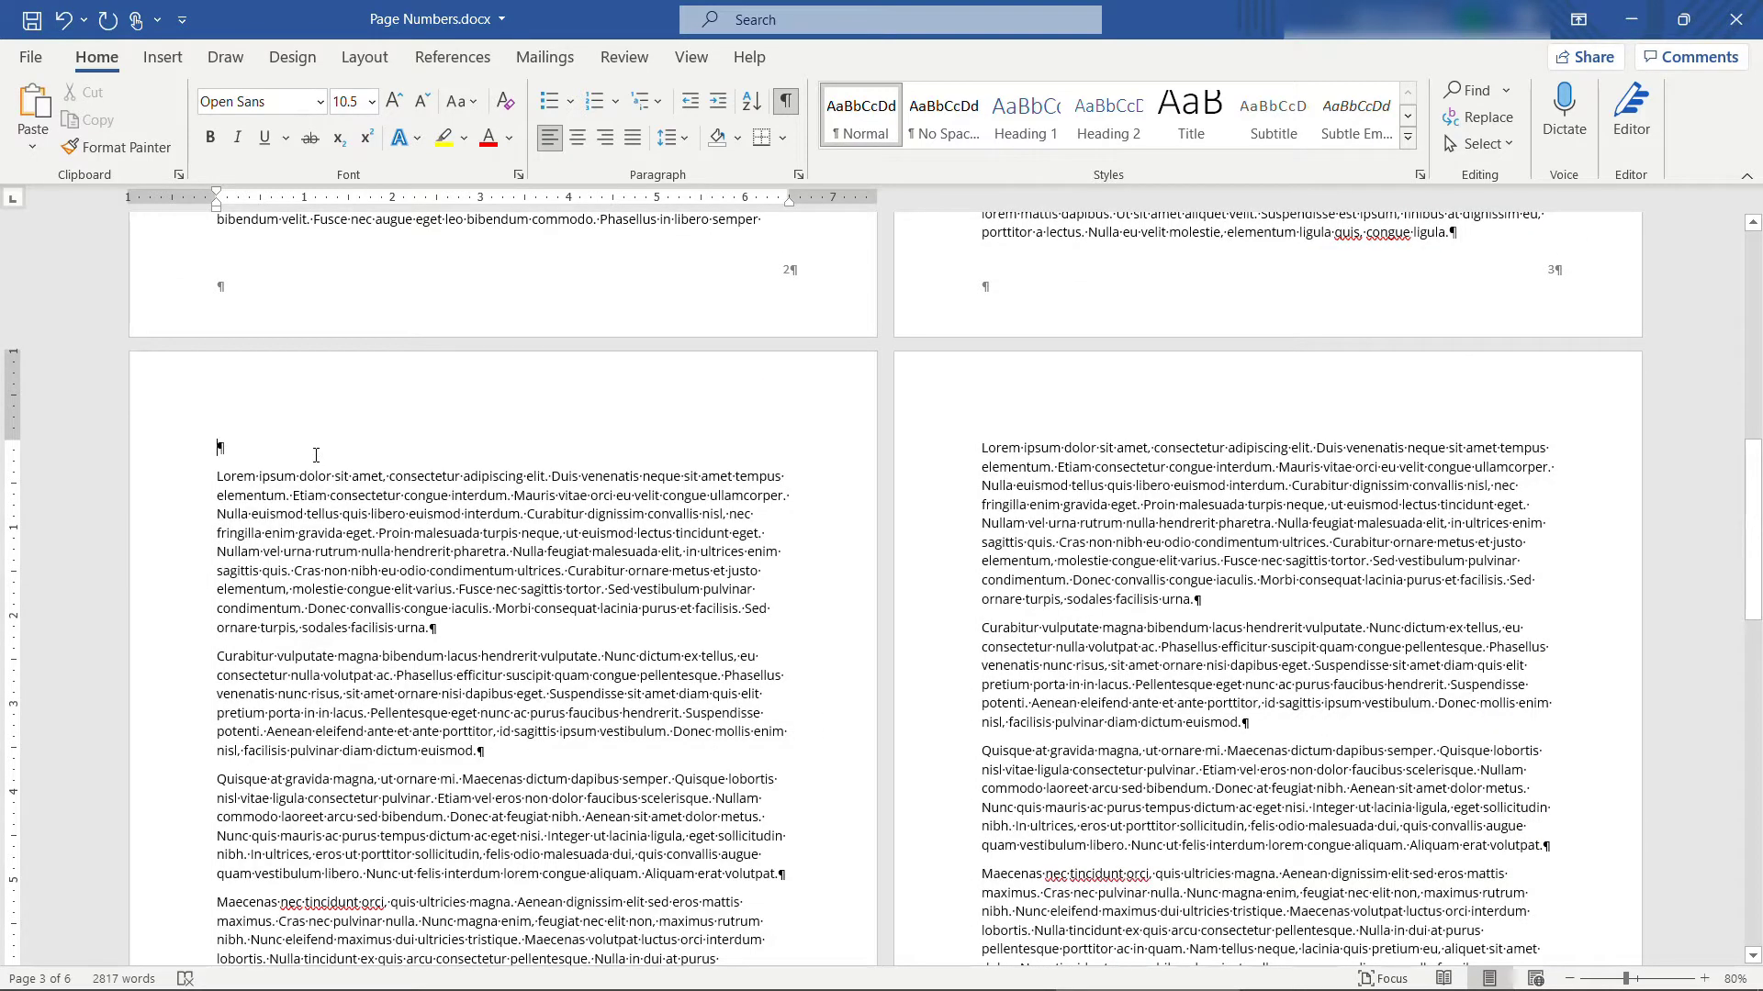
key(Delete)
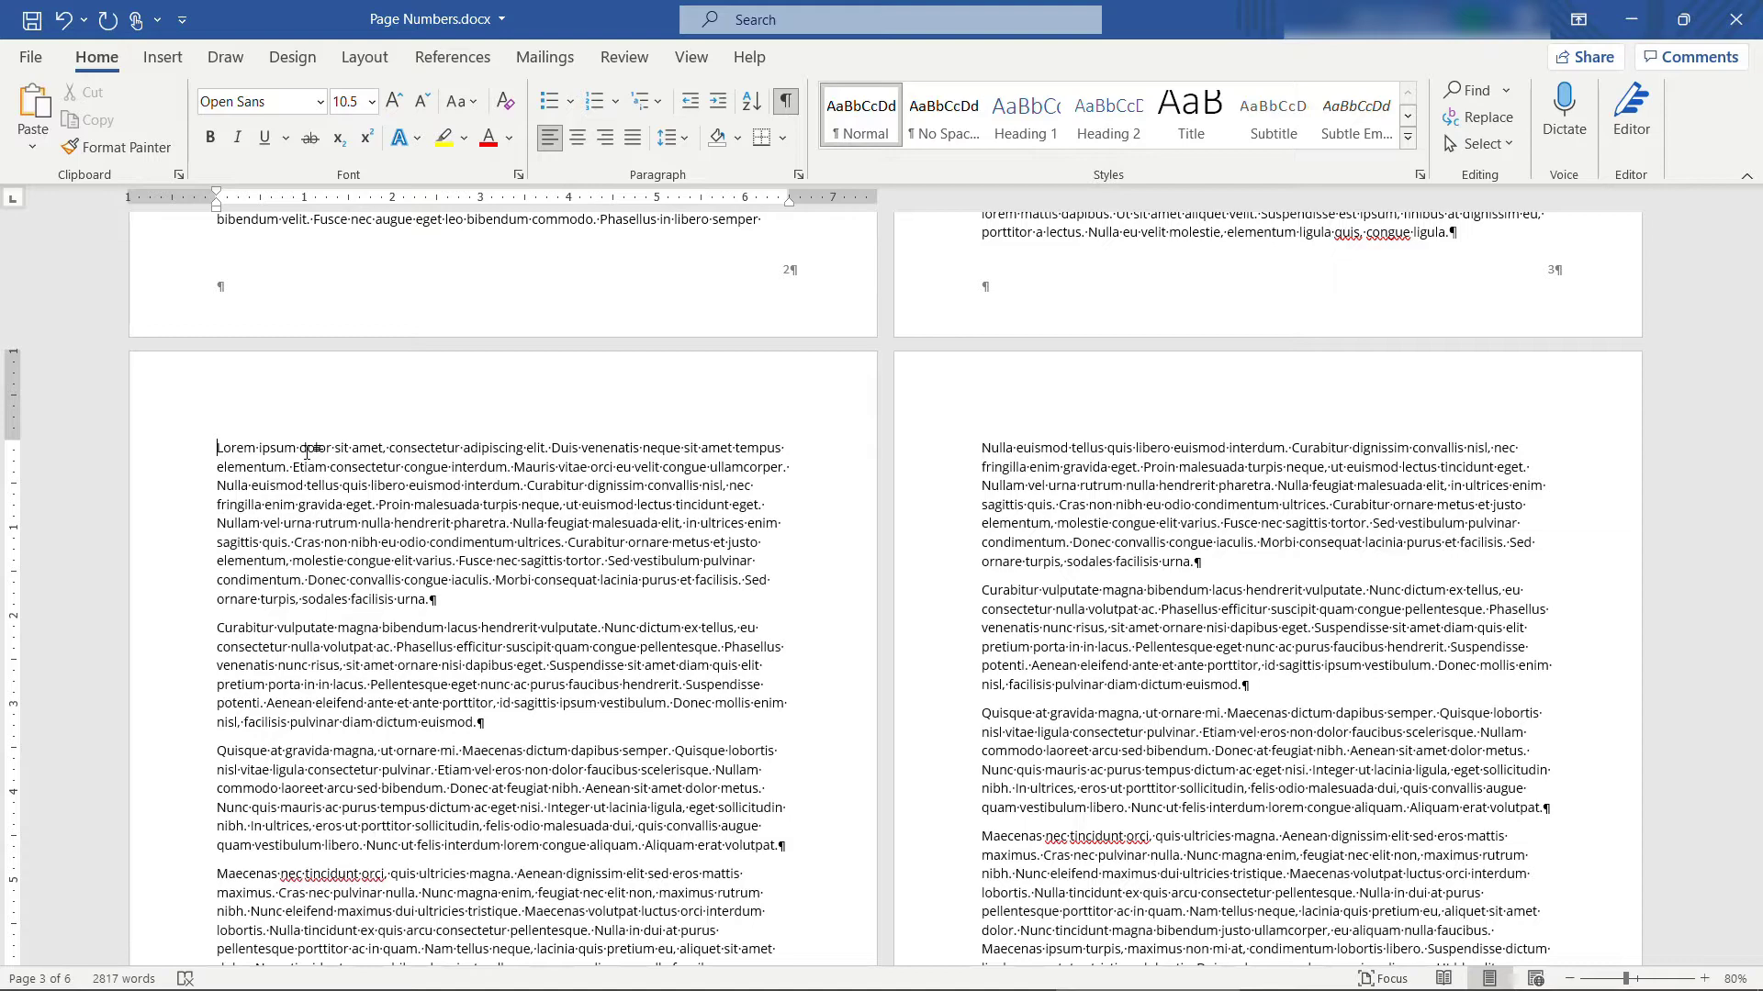
Insert a continuous section break at the end of page 3's text
scroll(853, 462, up, 3)
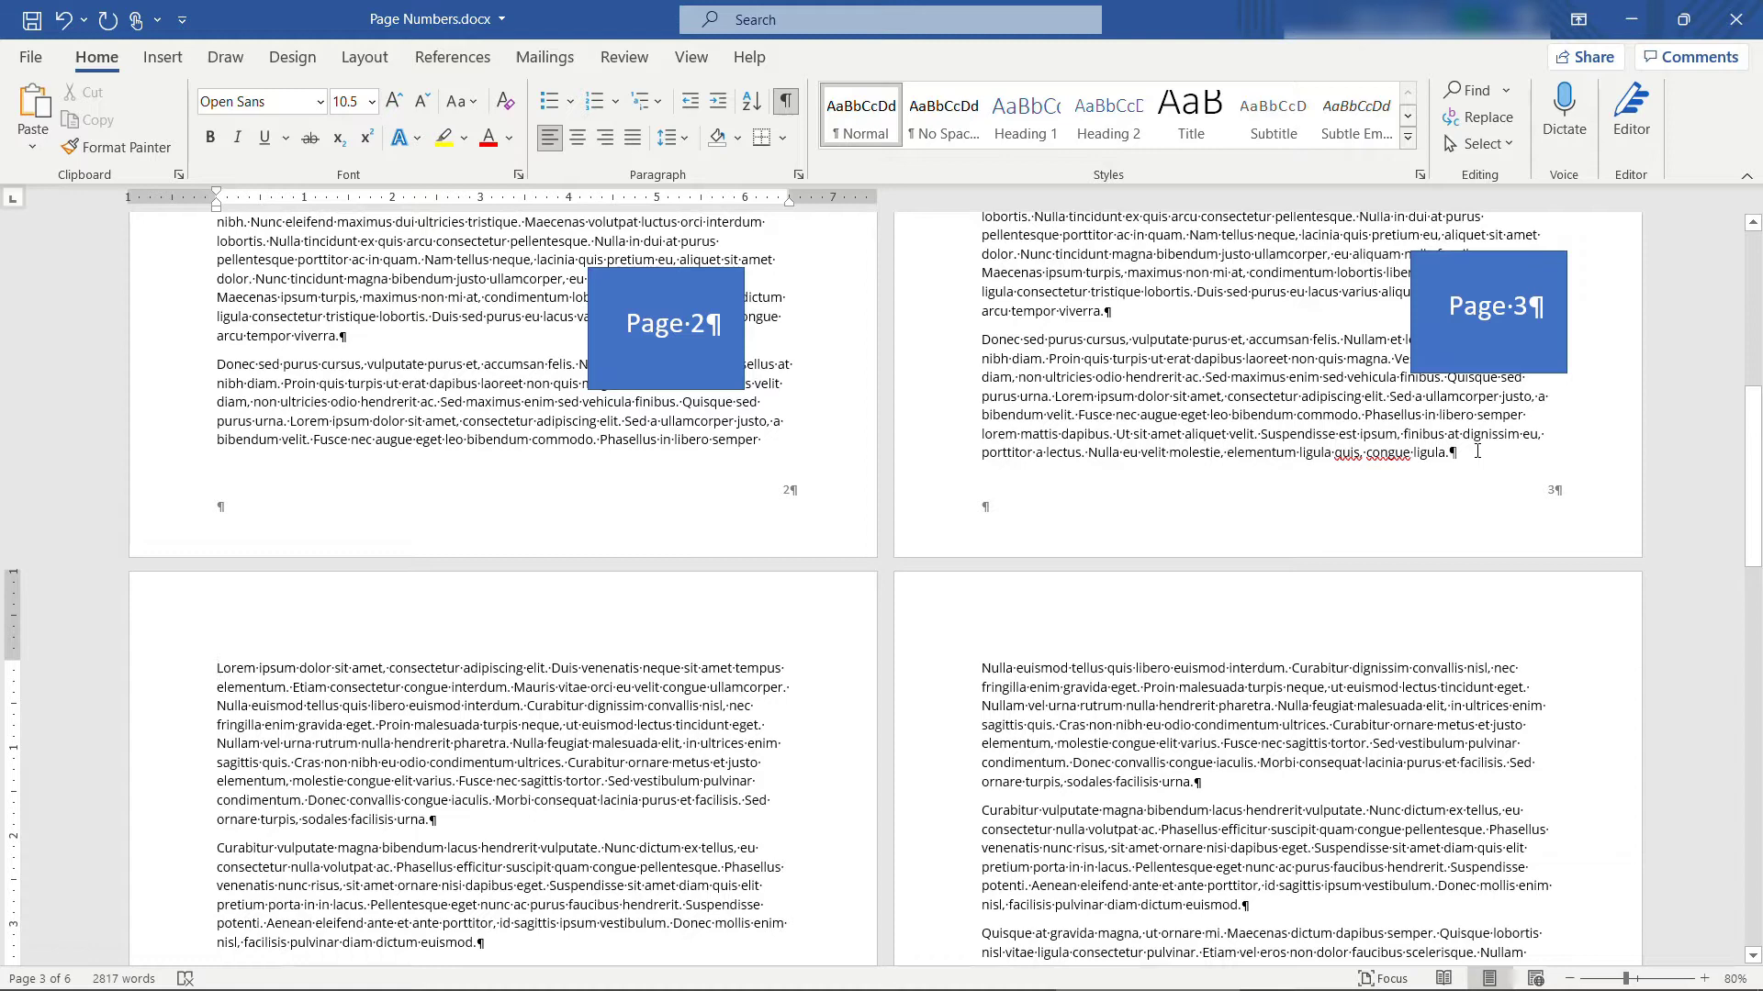
click(1479, 451)
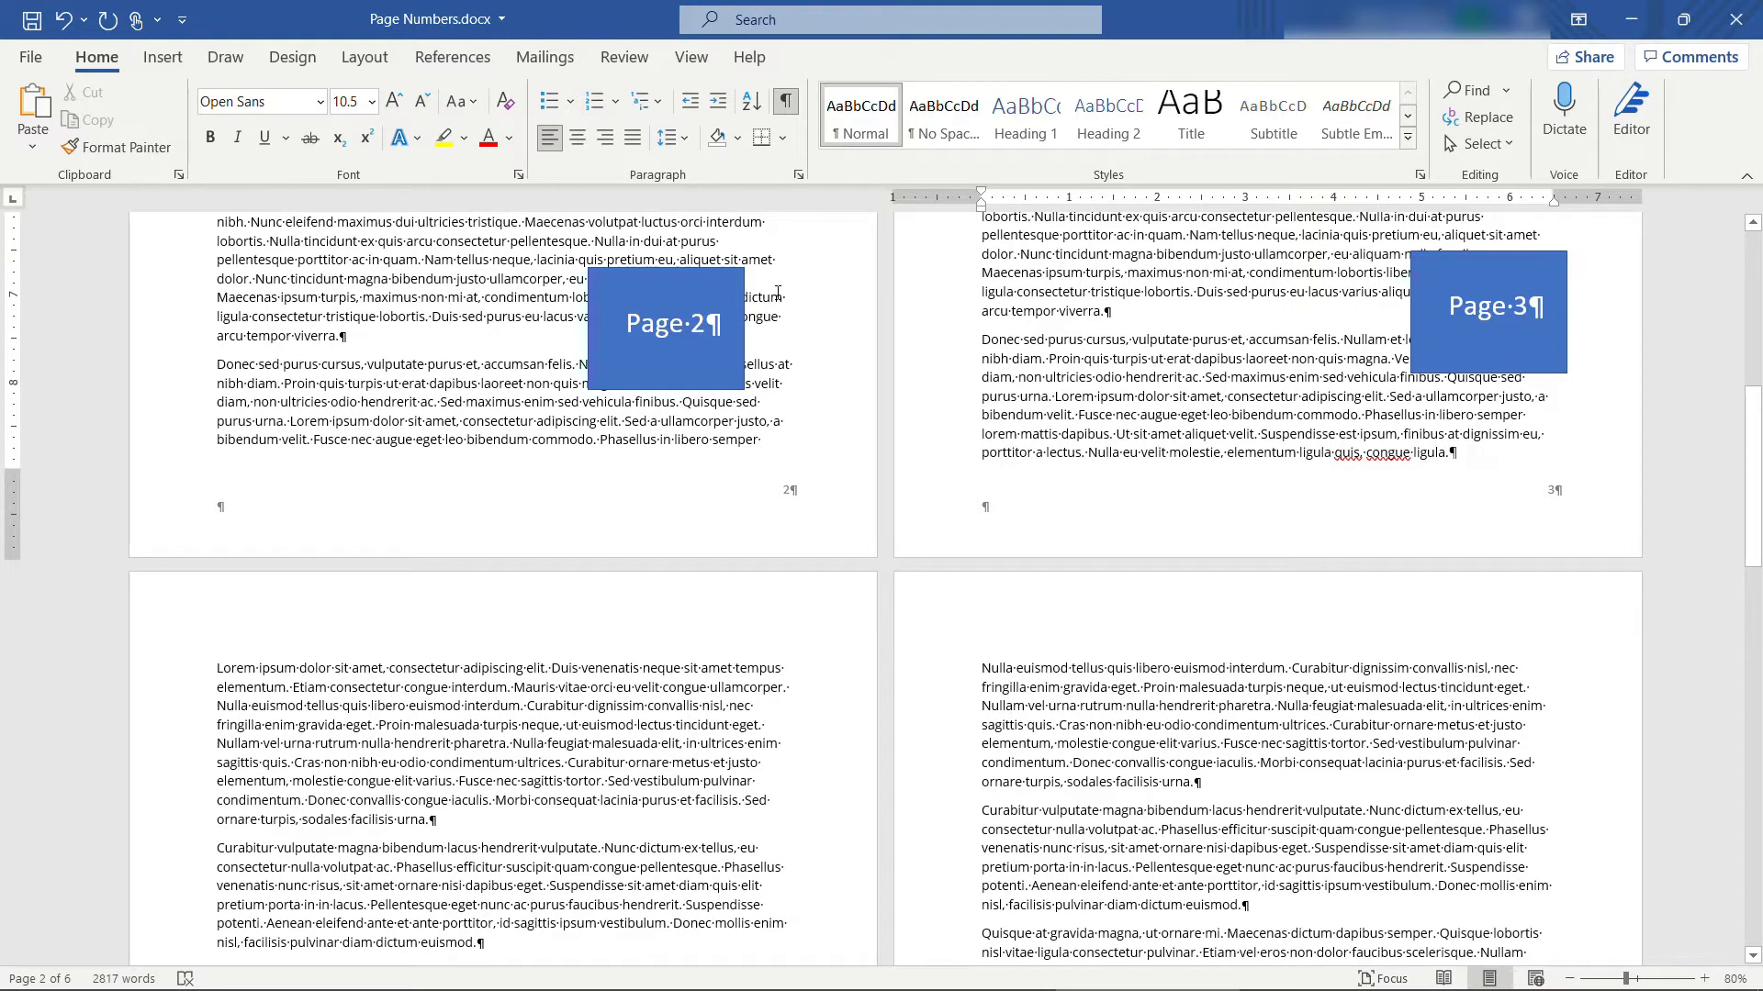
click(364, 57)
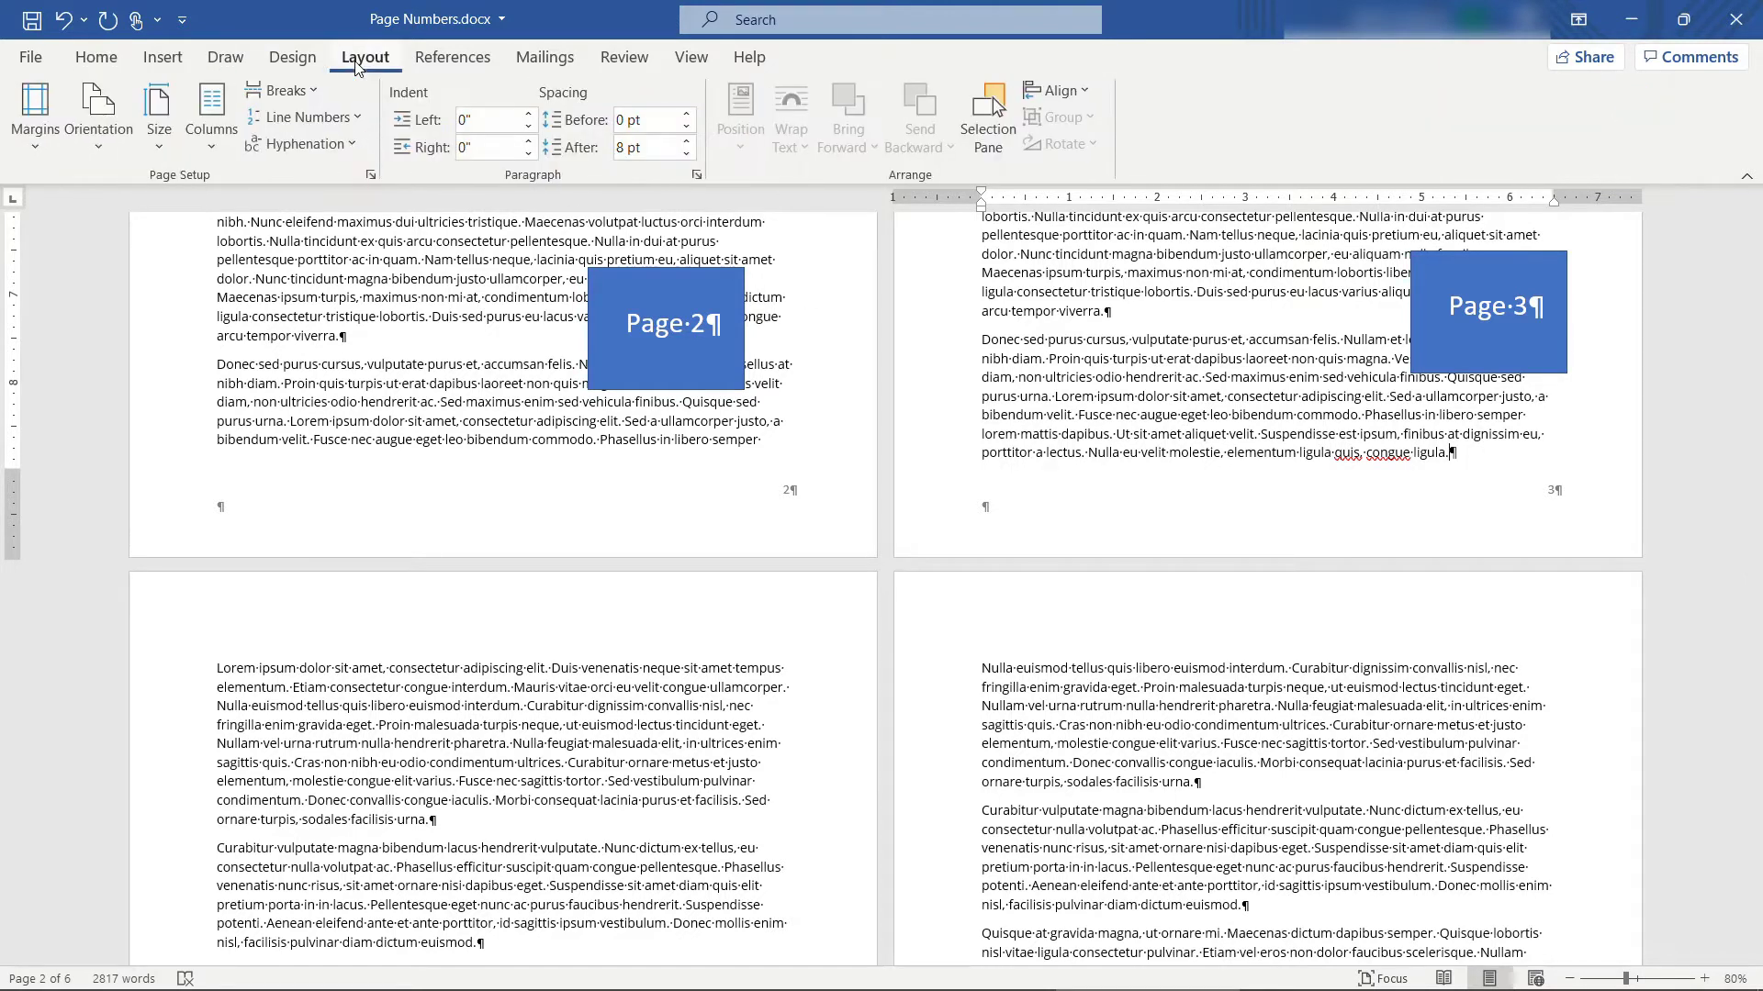
click(303, 92)
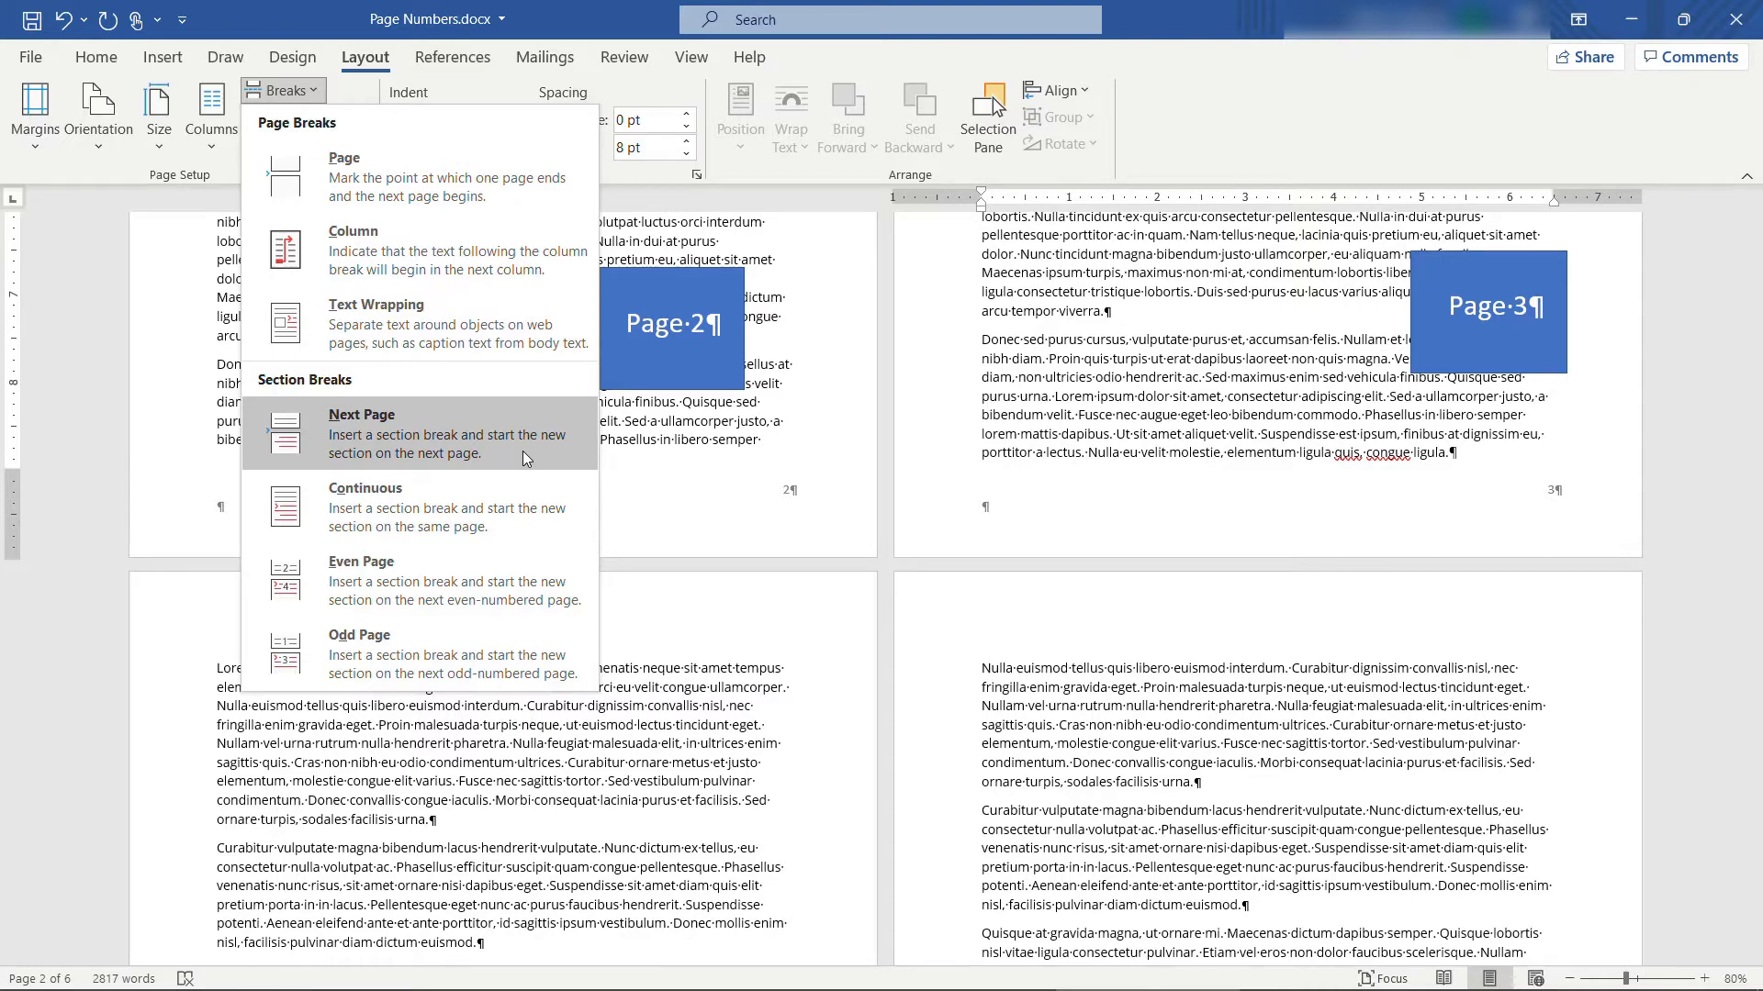
click(469, 524)
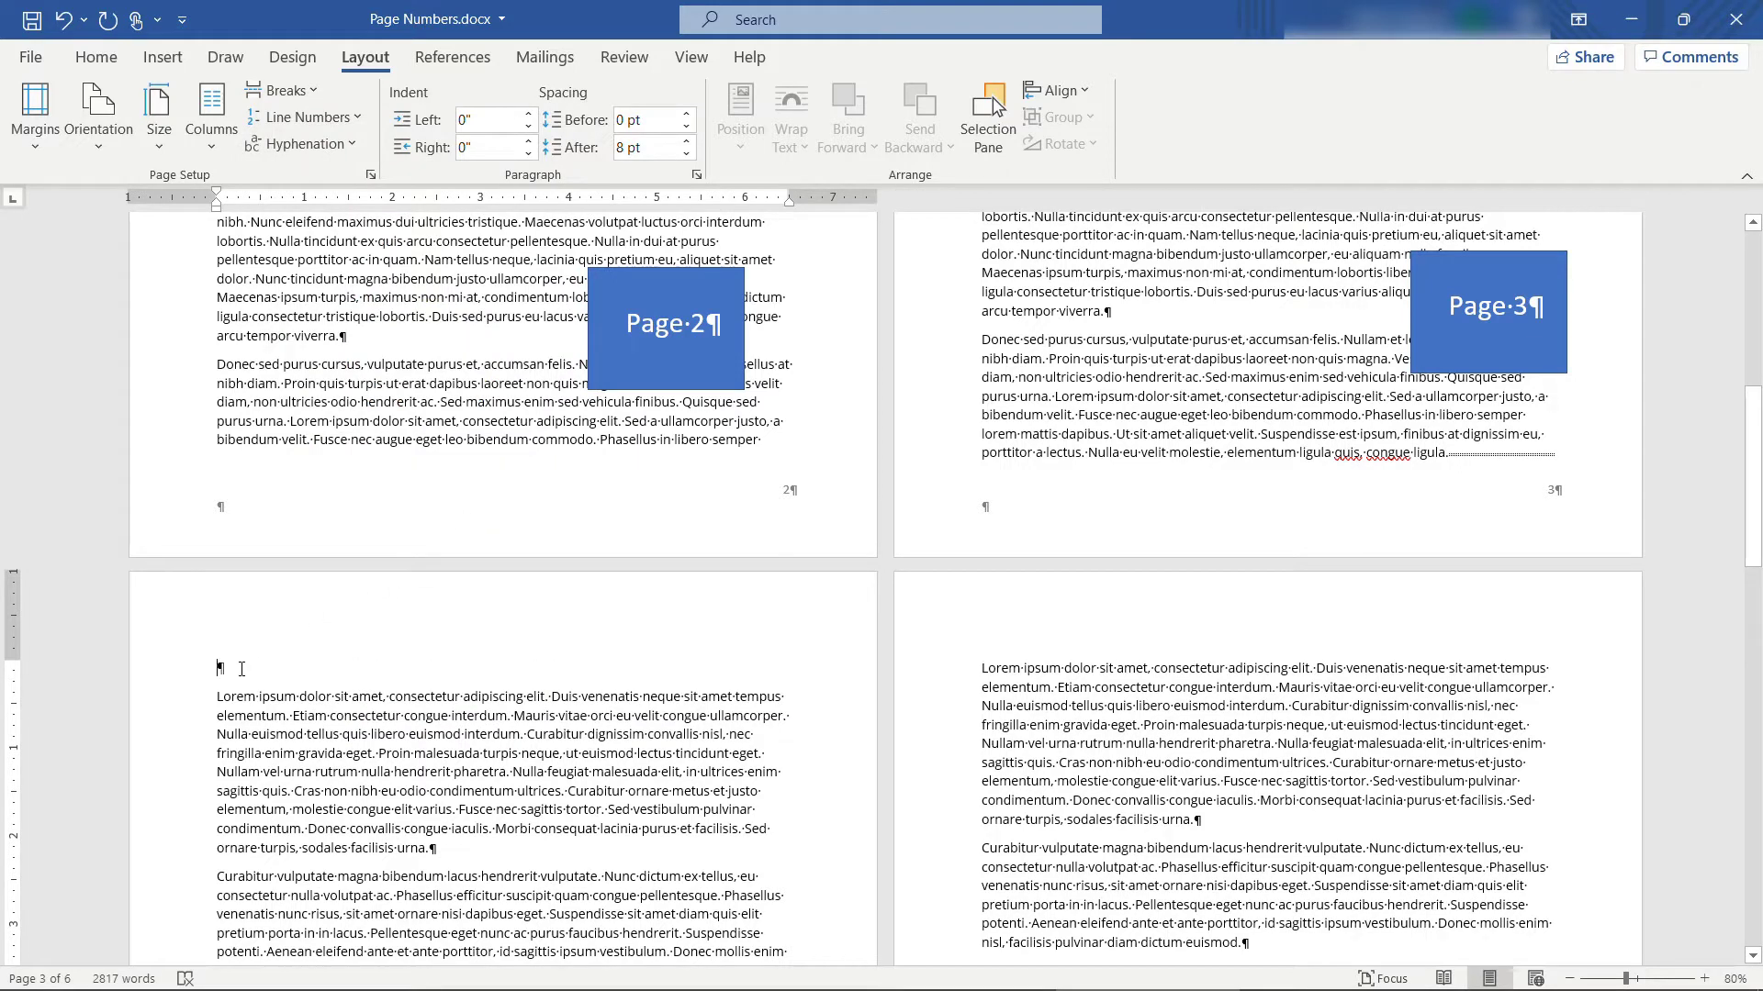
Delete the blank paragraph left by the break and scroll to the Page 6 and 7 footers
key(Delete)
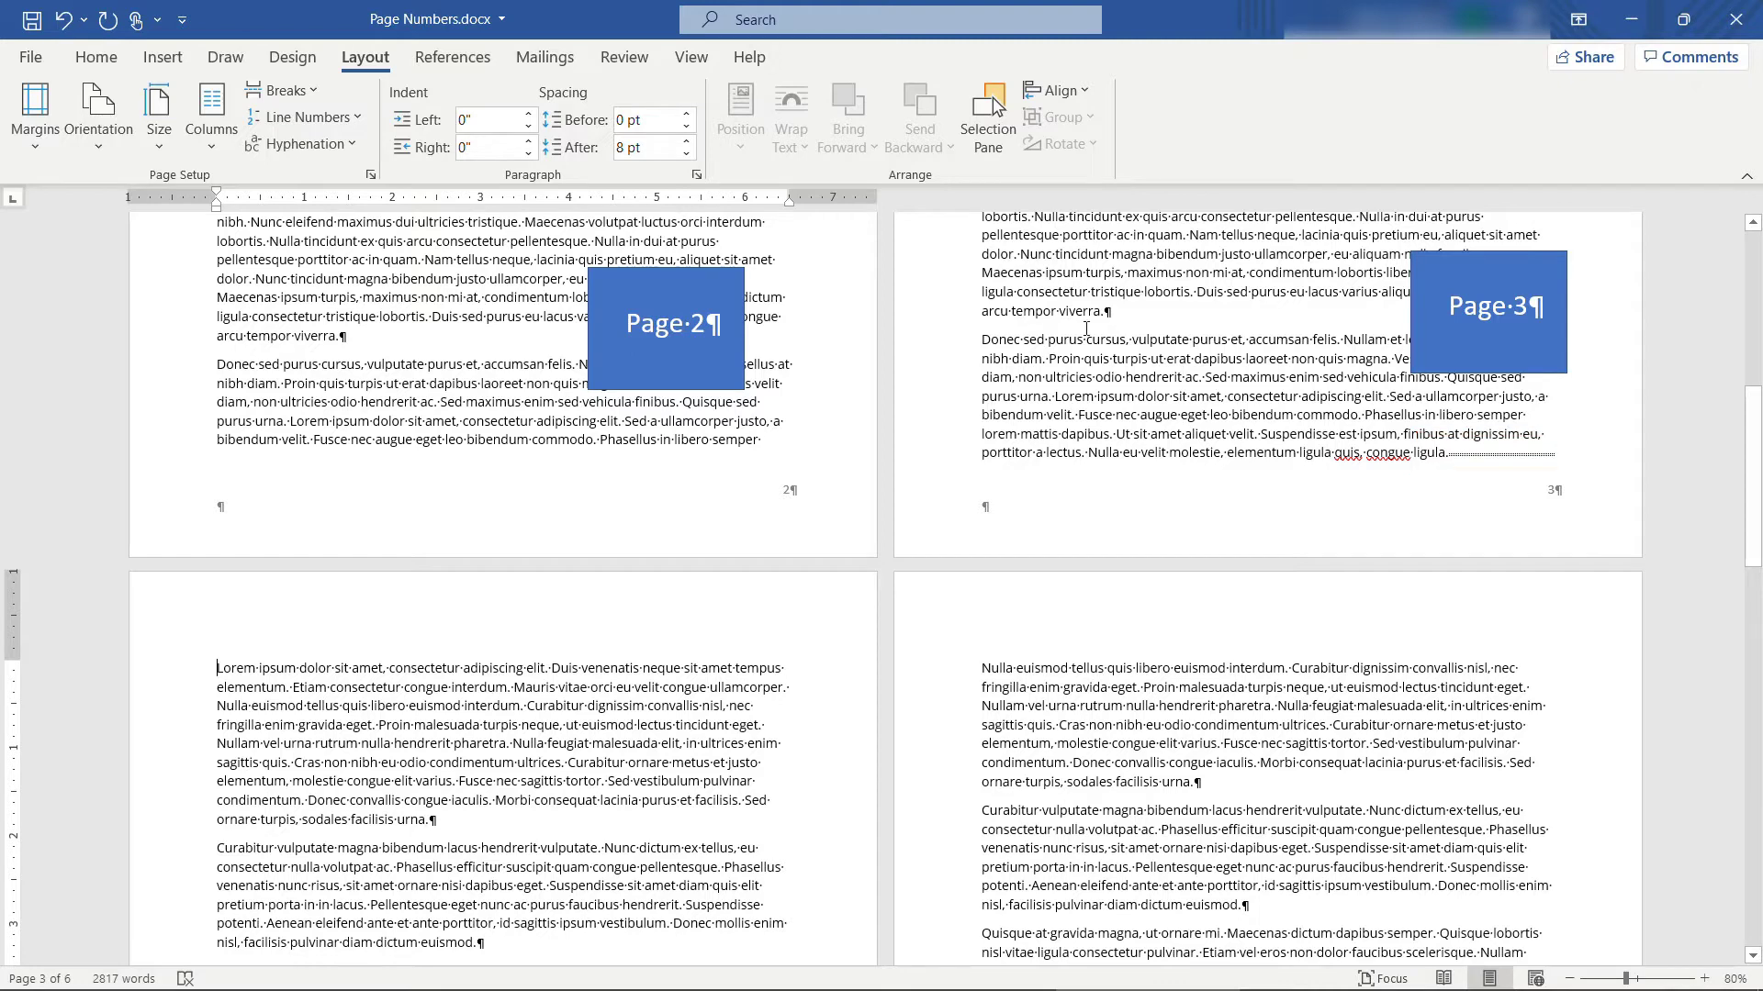
click(96, 57)
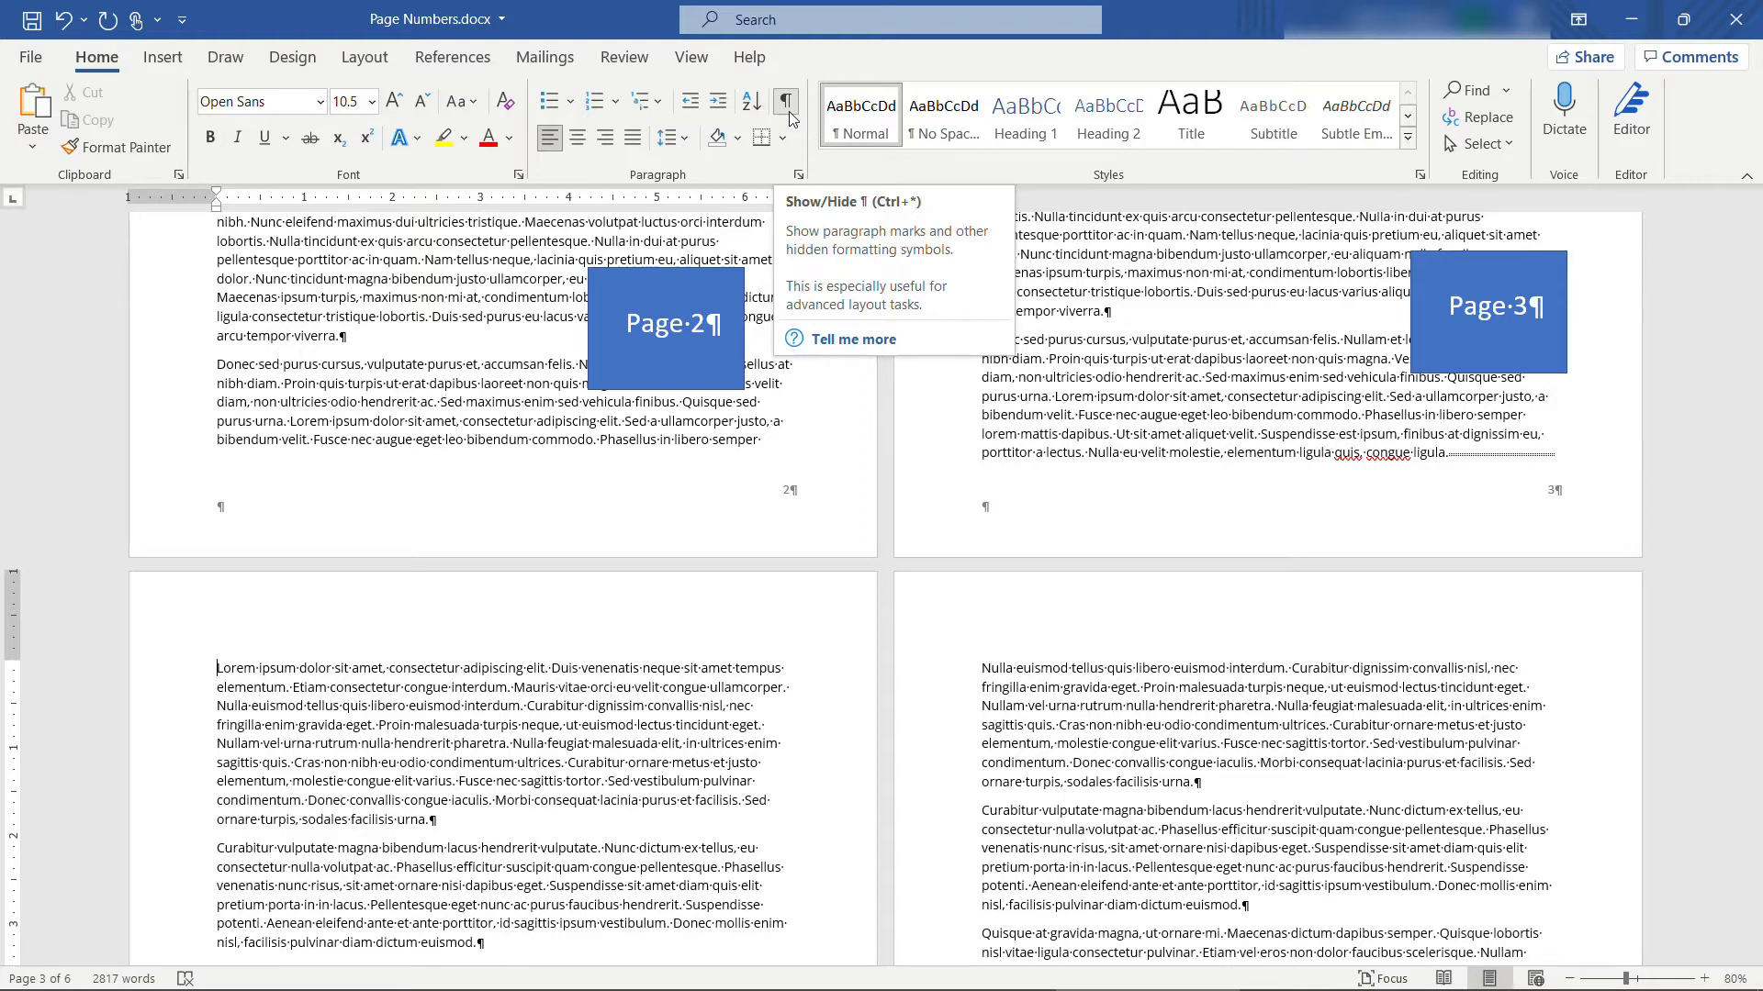
scroll(521, 735, down, 2)
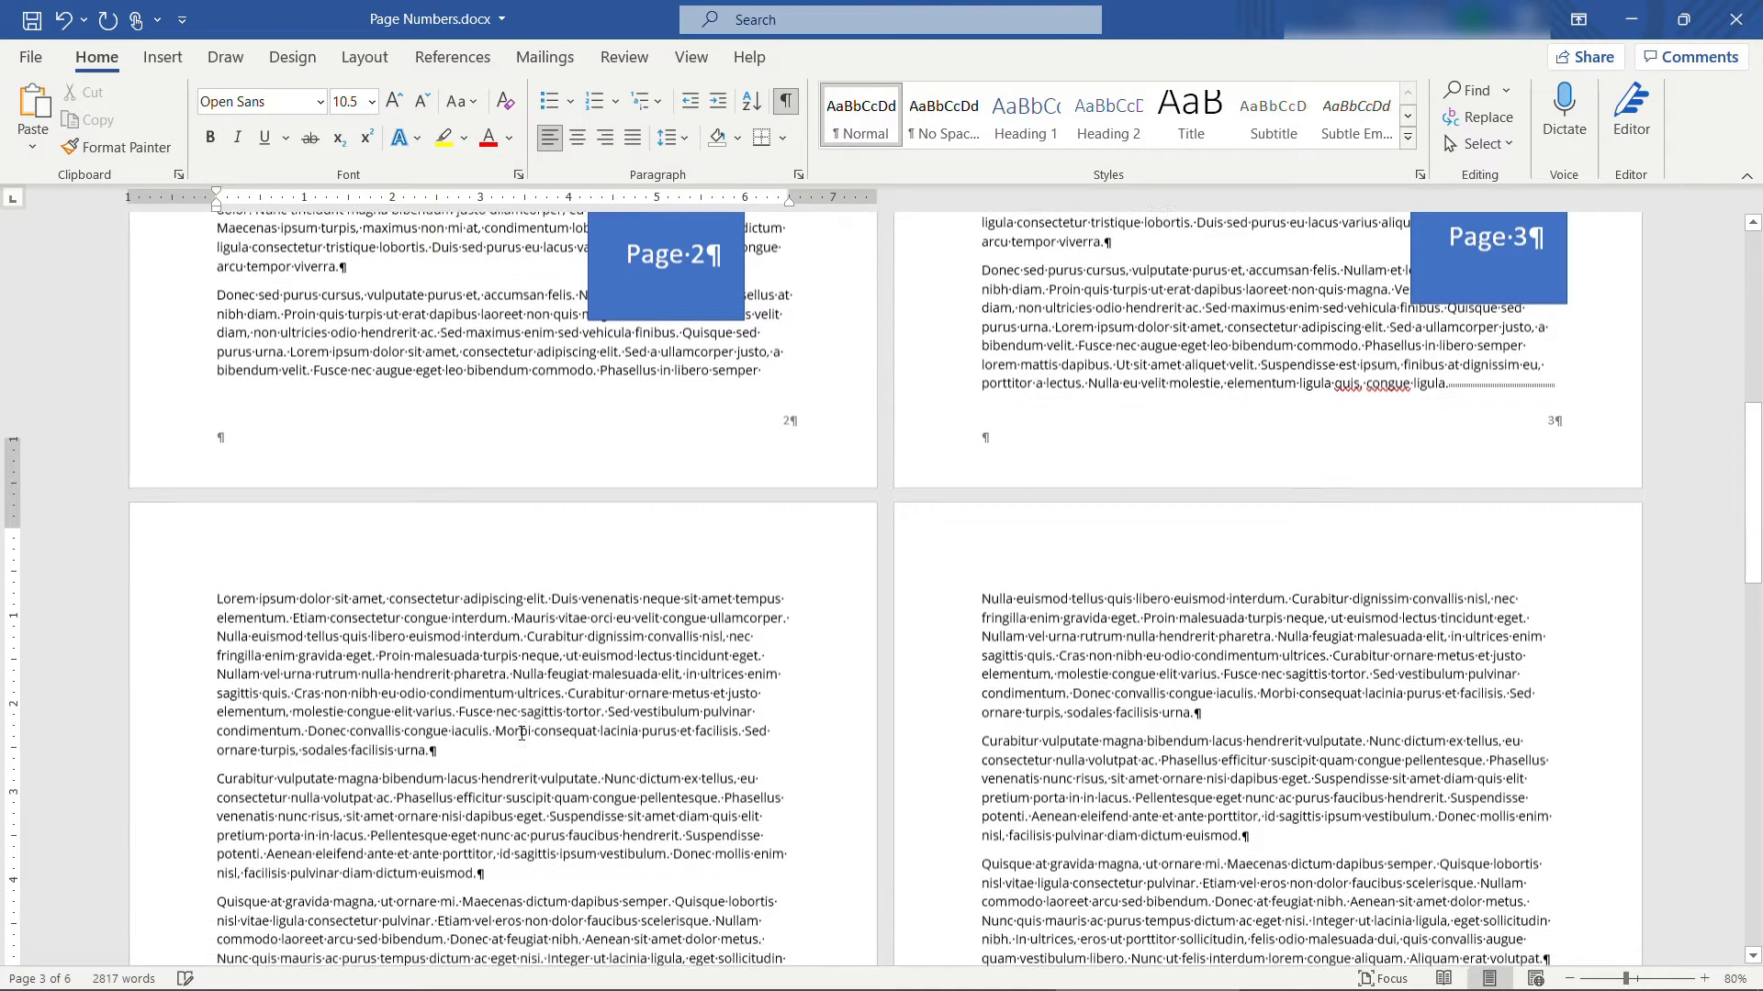
scroll(521, 735, down, 7)
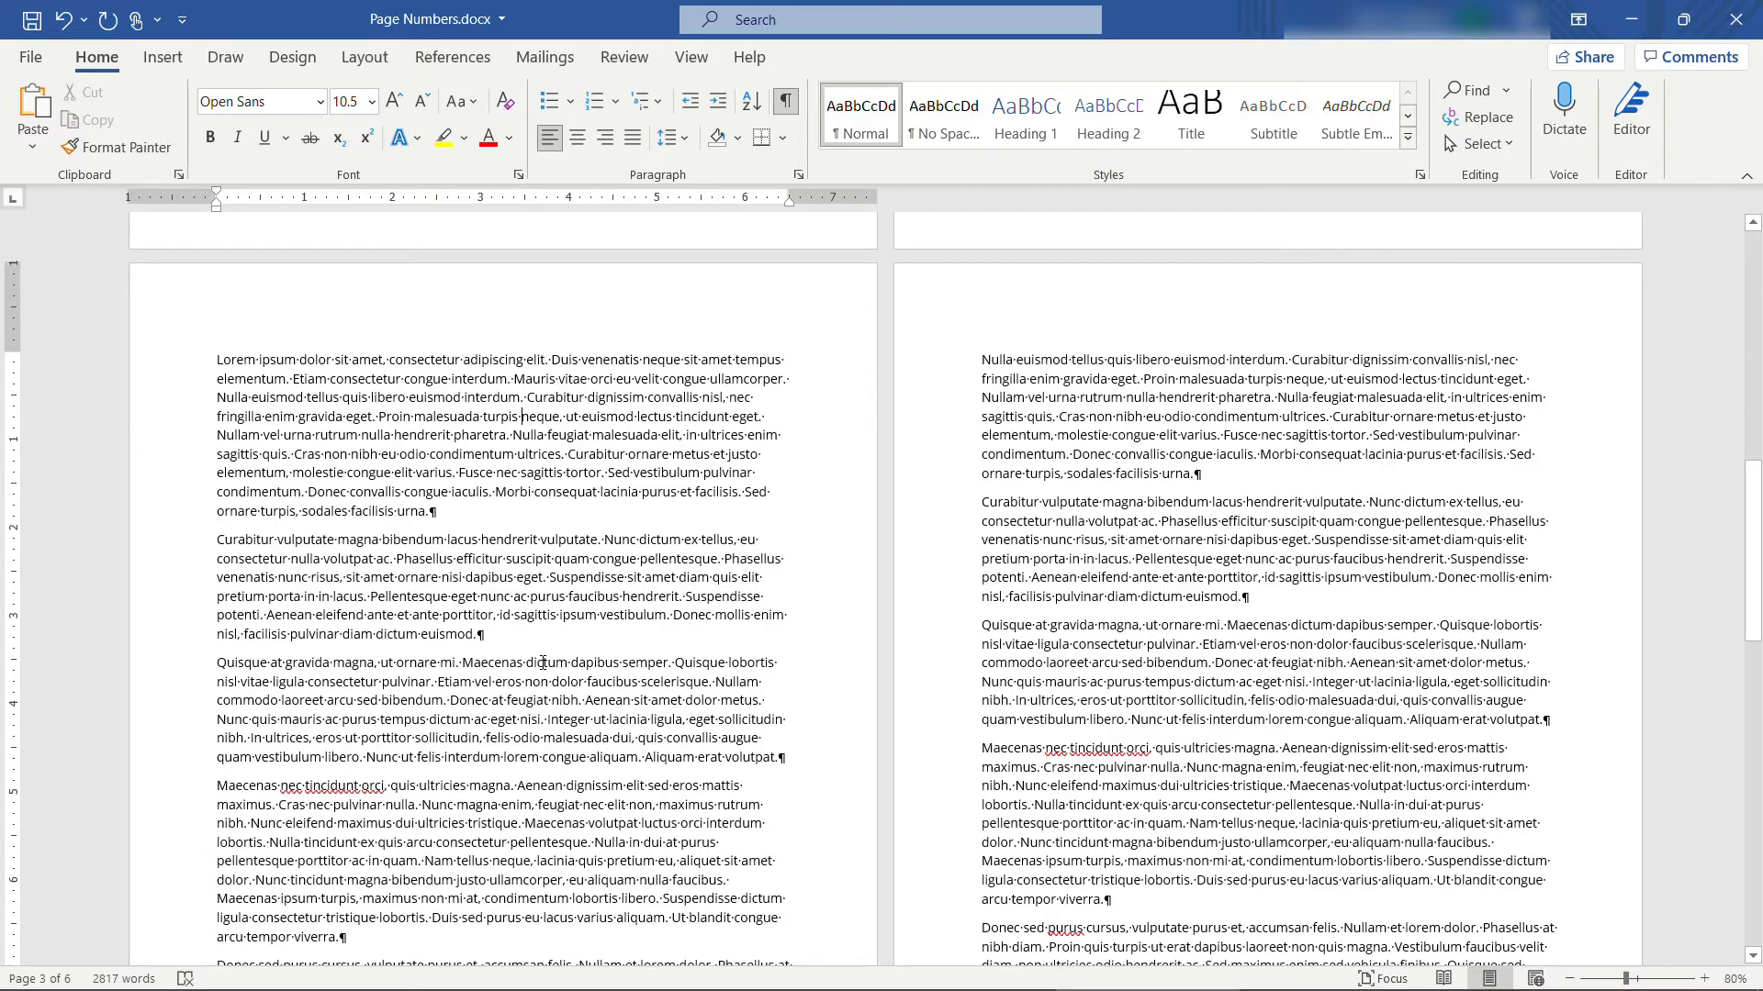
scroll(542, 662, down, 8)
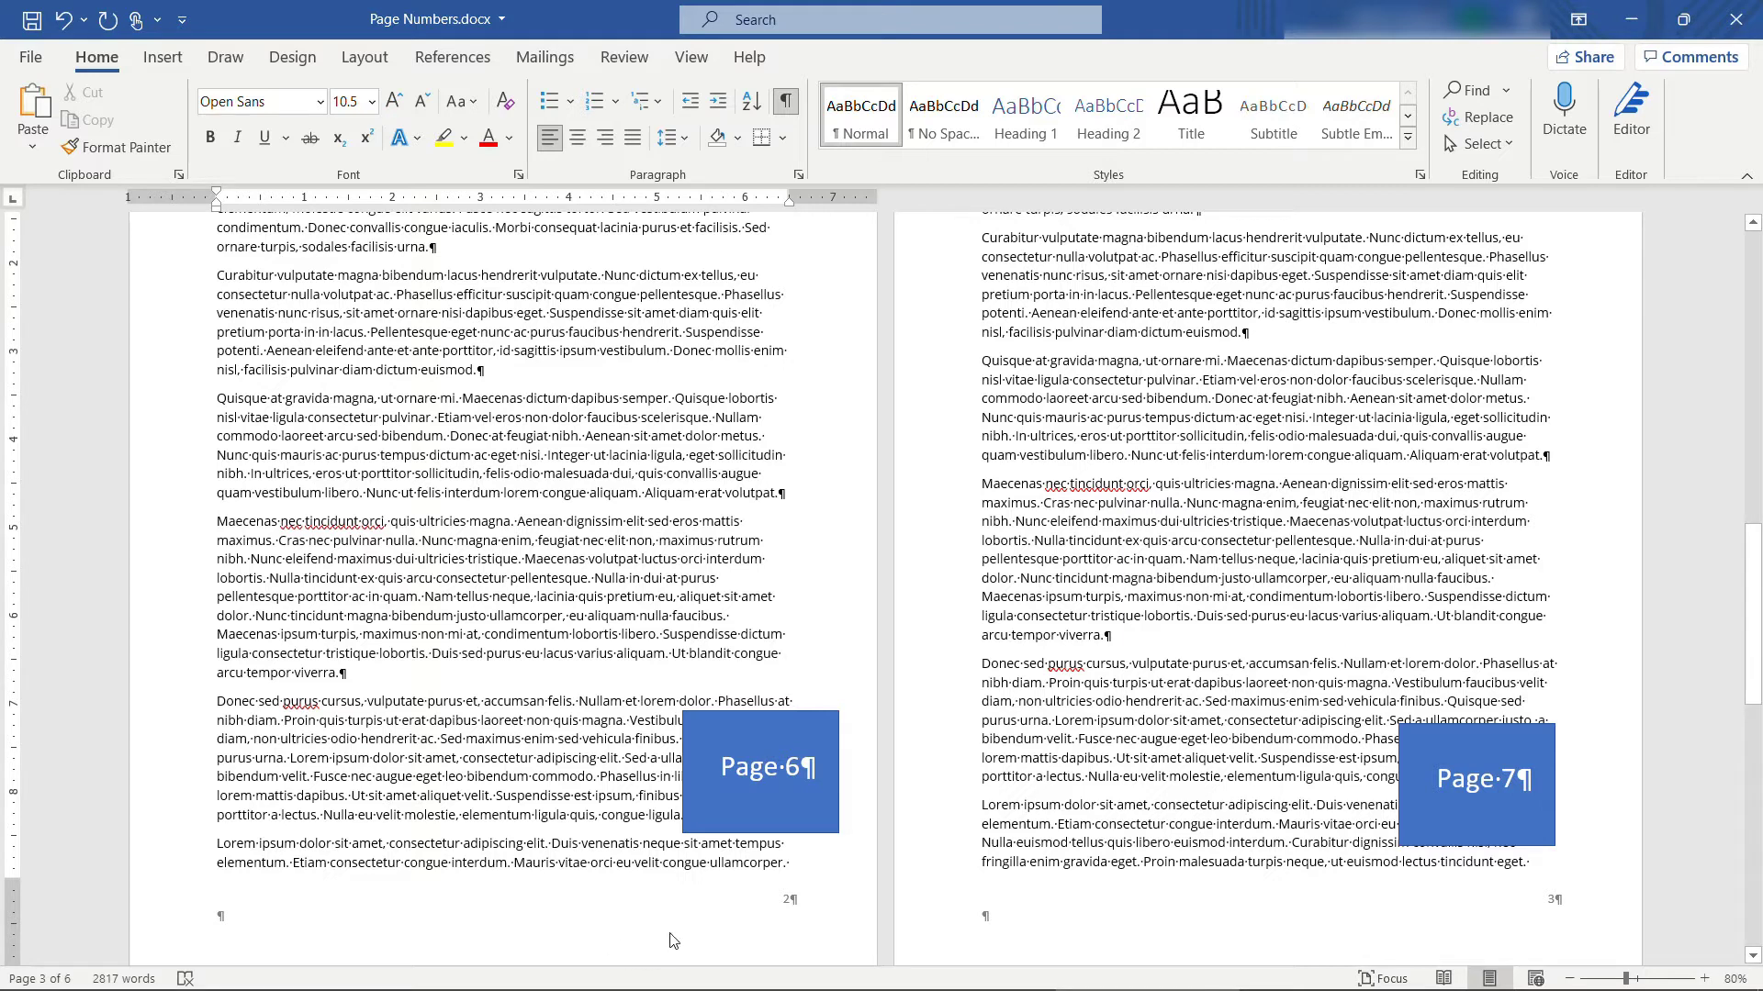
Set the second section's footer page numbering to start at 6
double_click(687, 916)
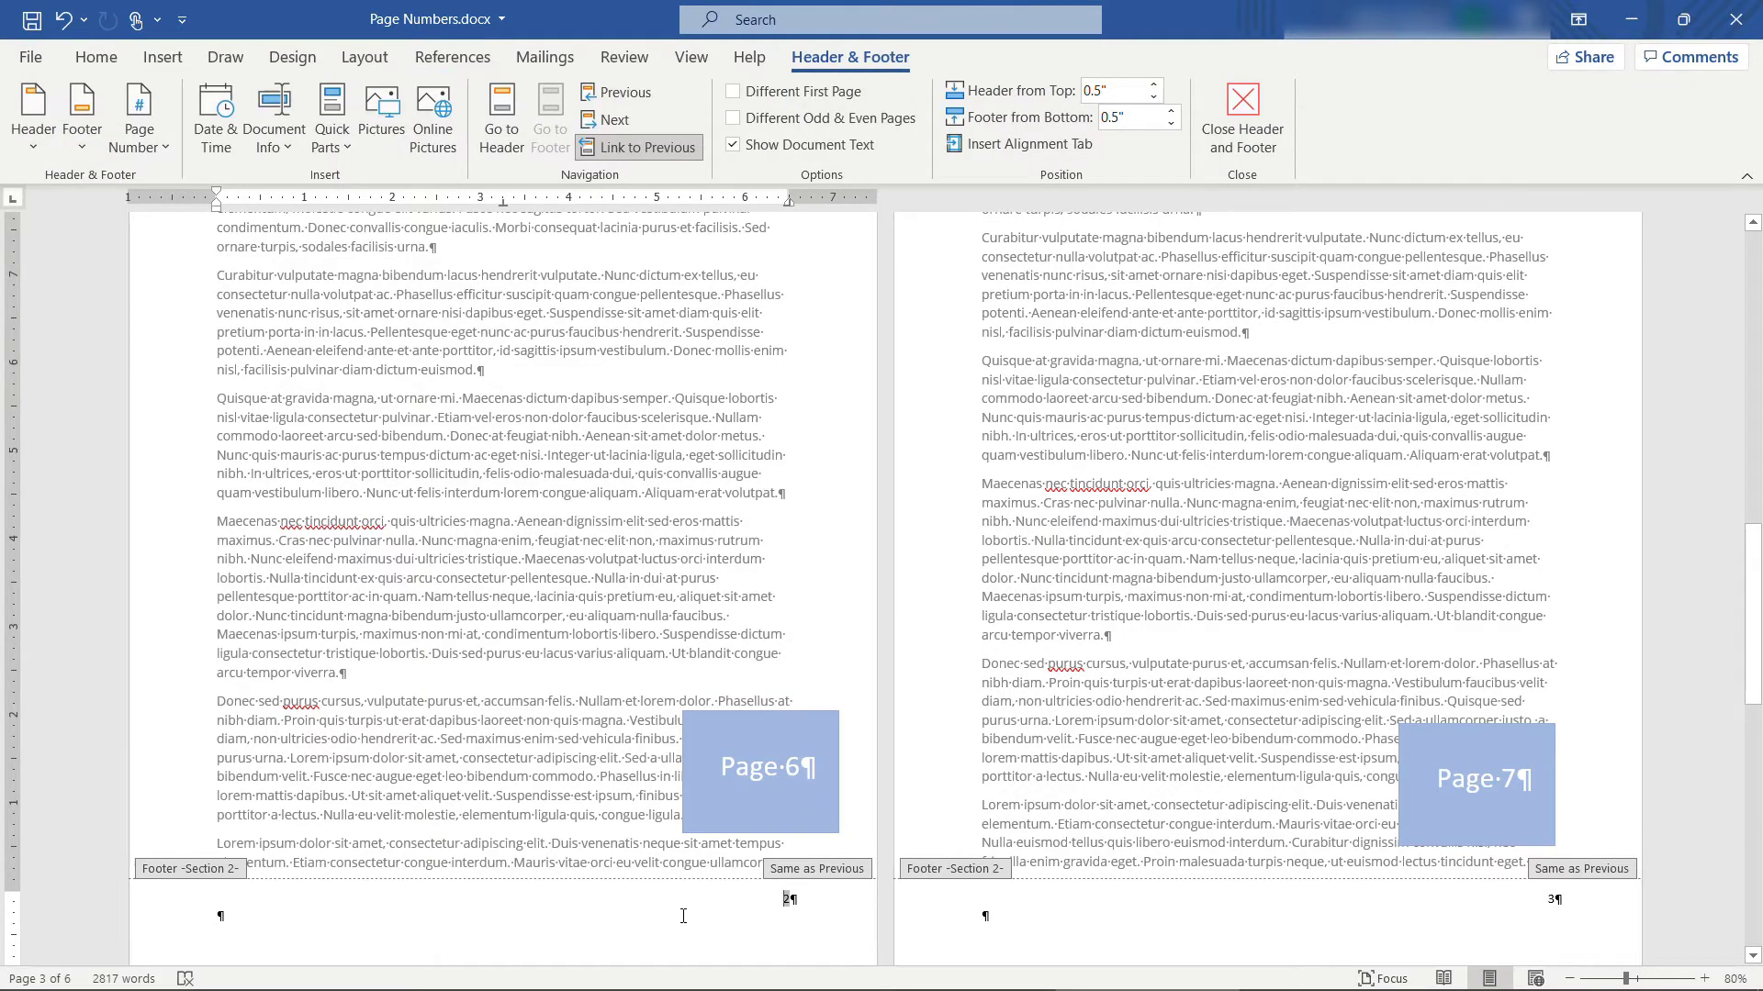
click(156, 145)
click(221, 314)
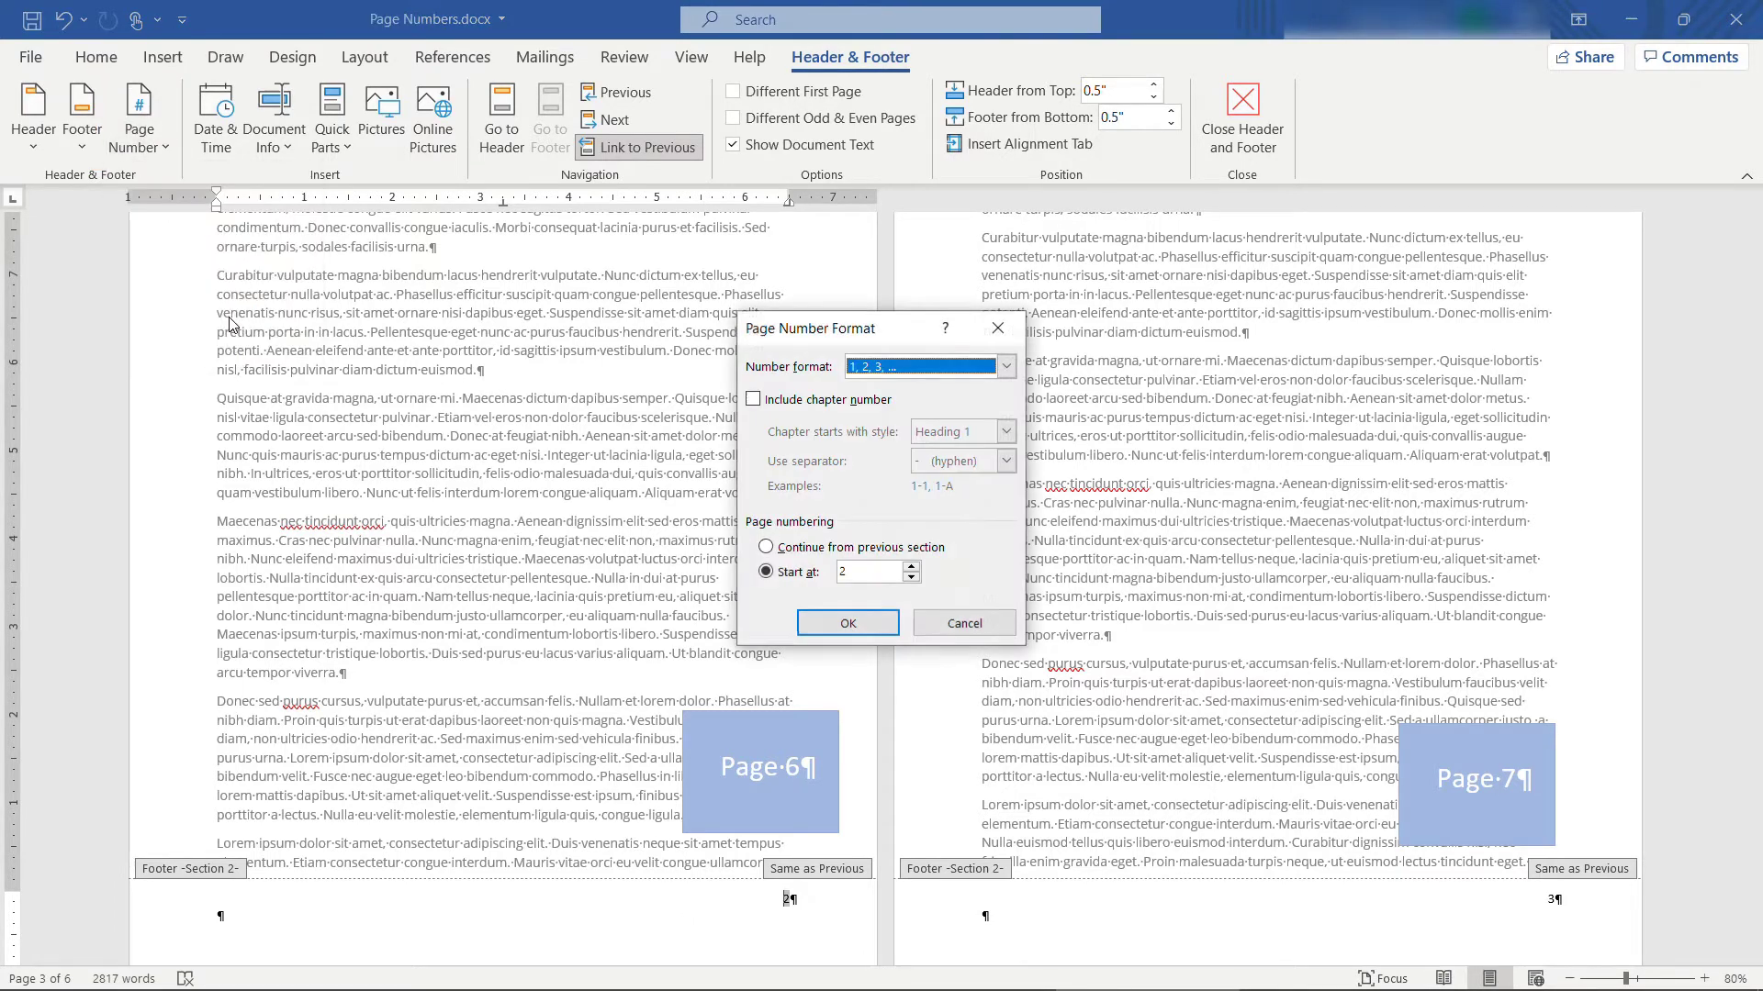
click(835, 584)
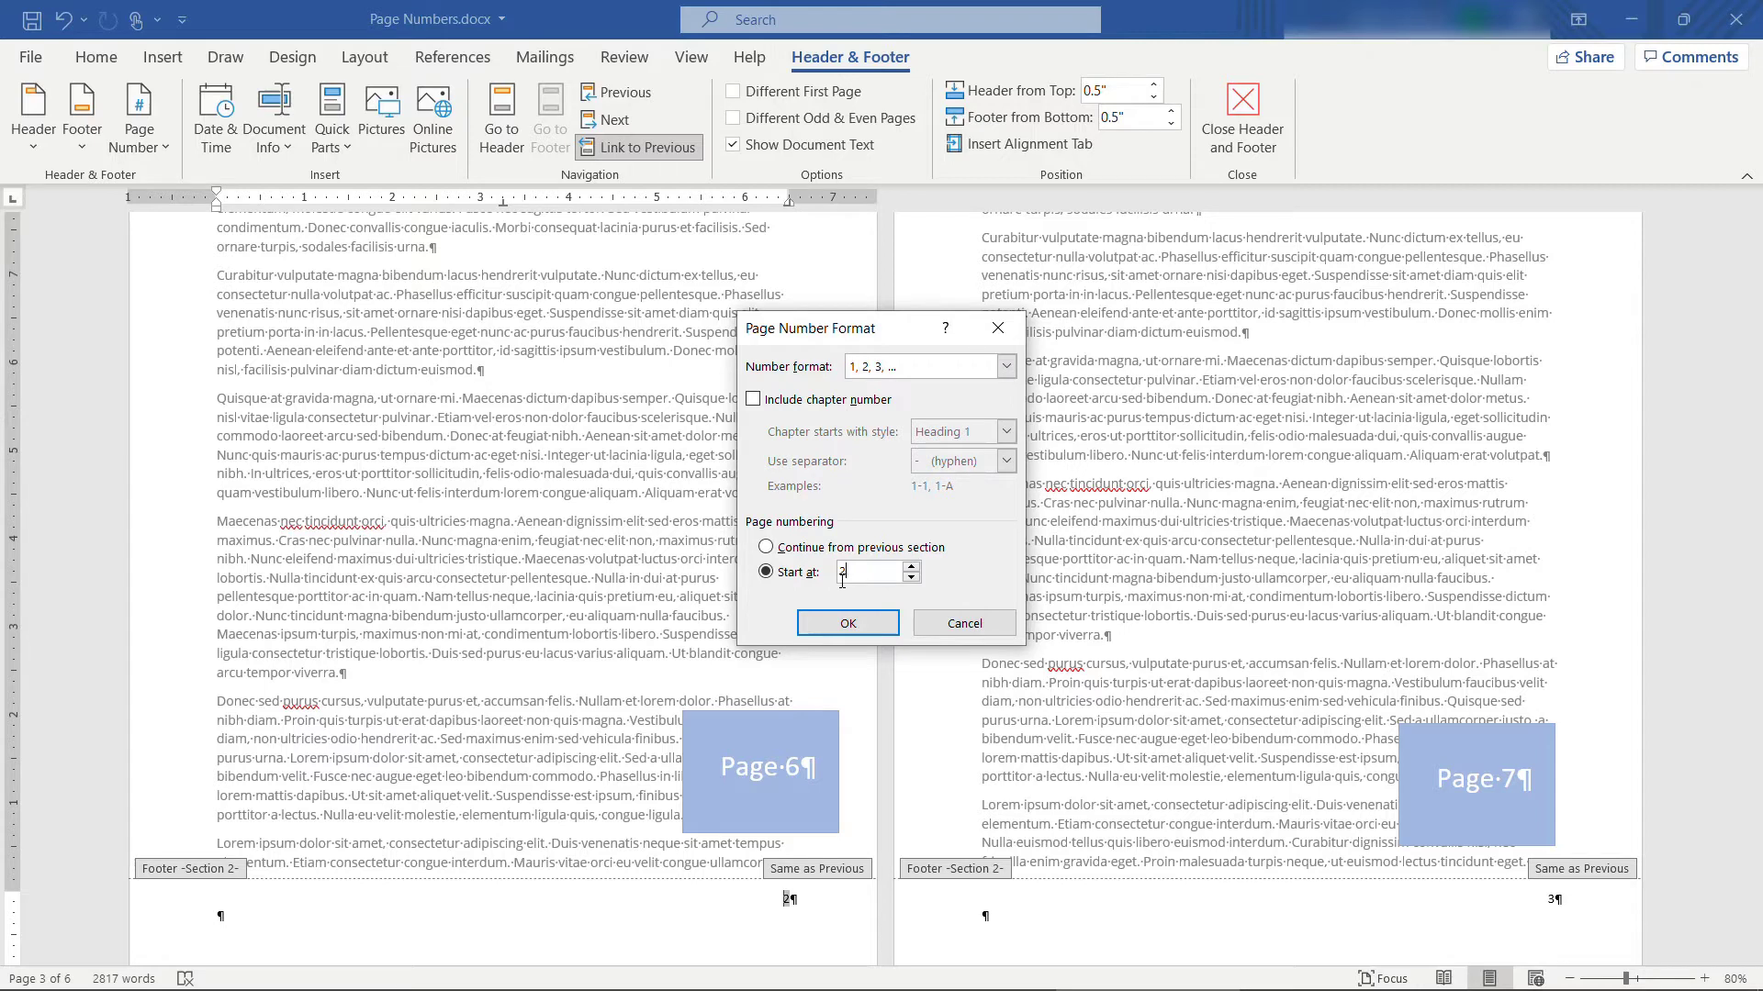
text(6)
click(837, 626)
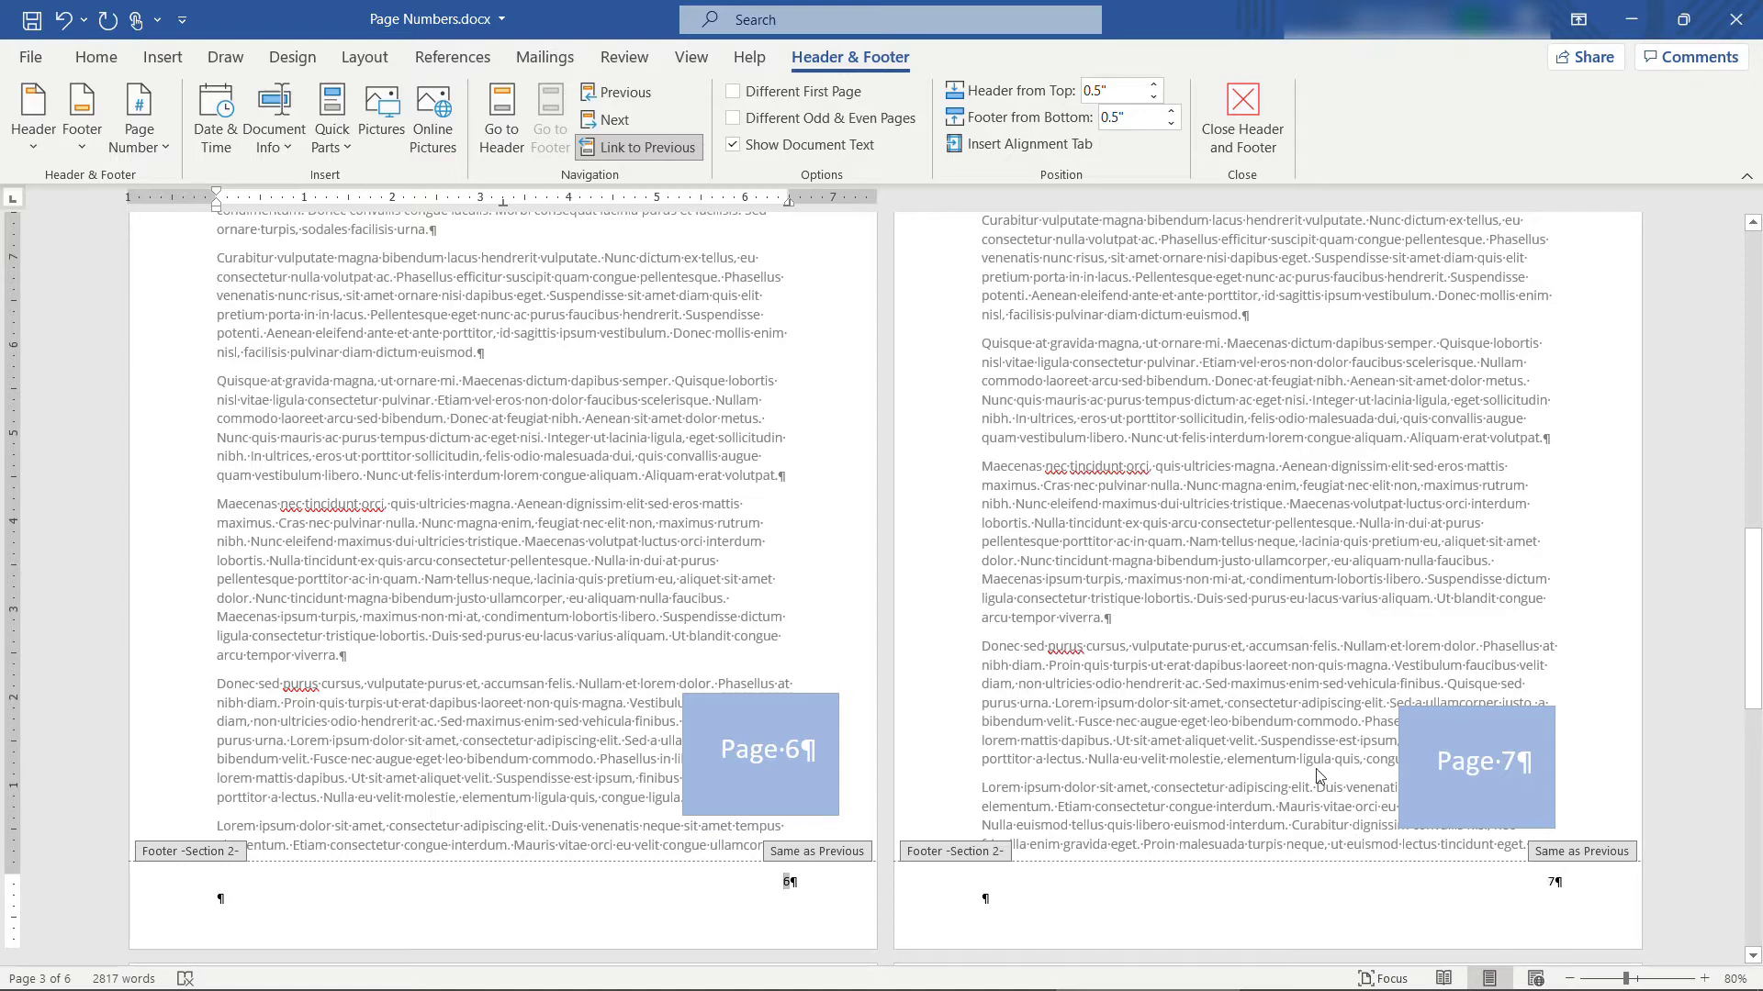
double_click(1210, 623)
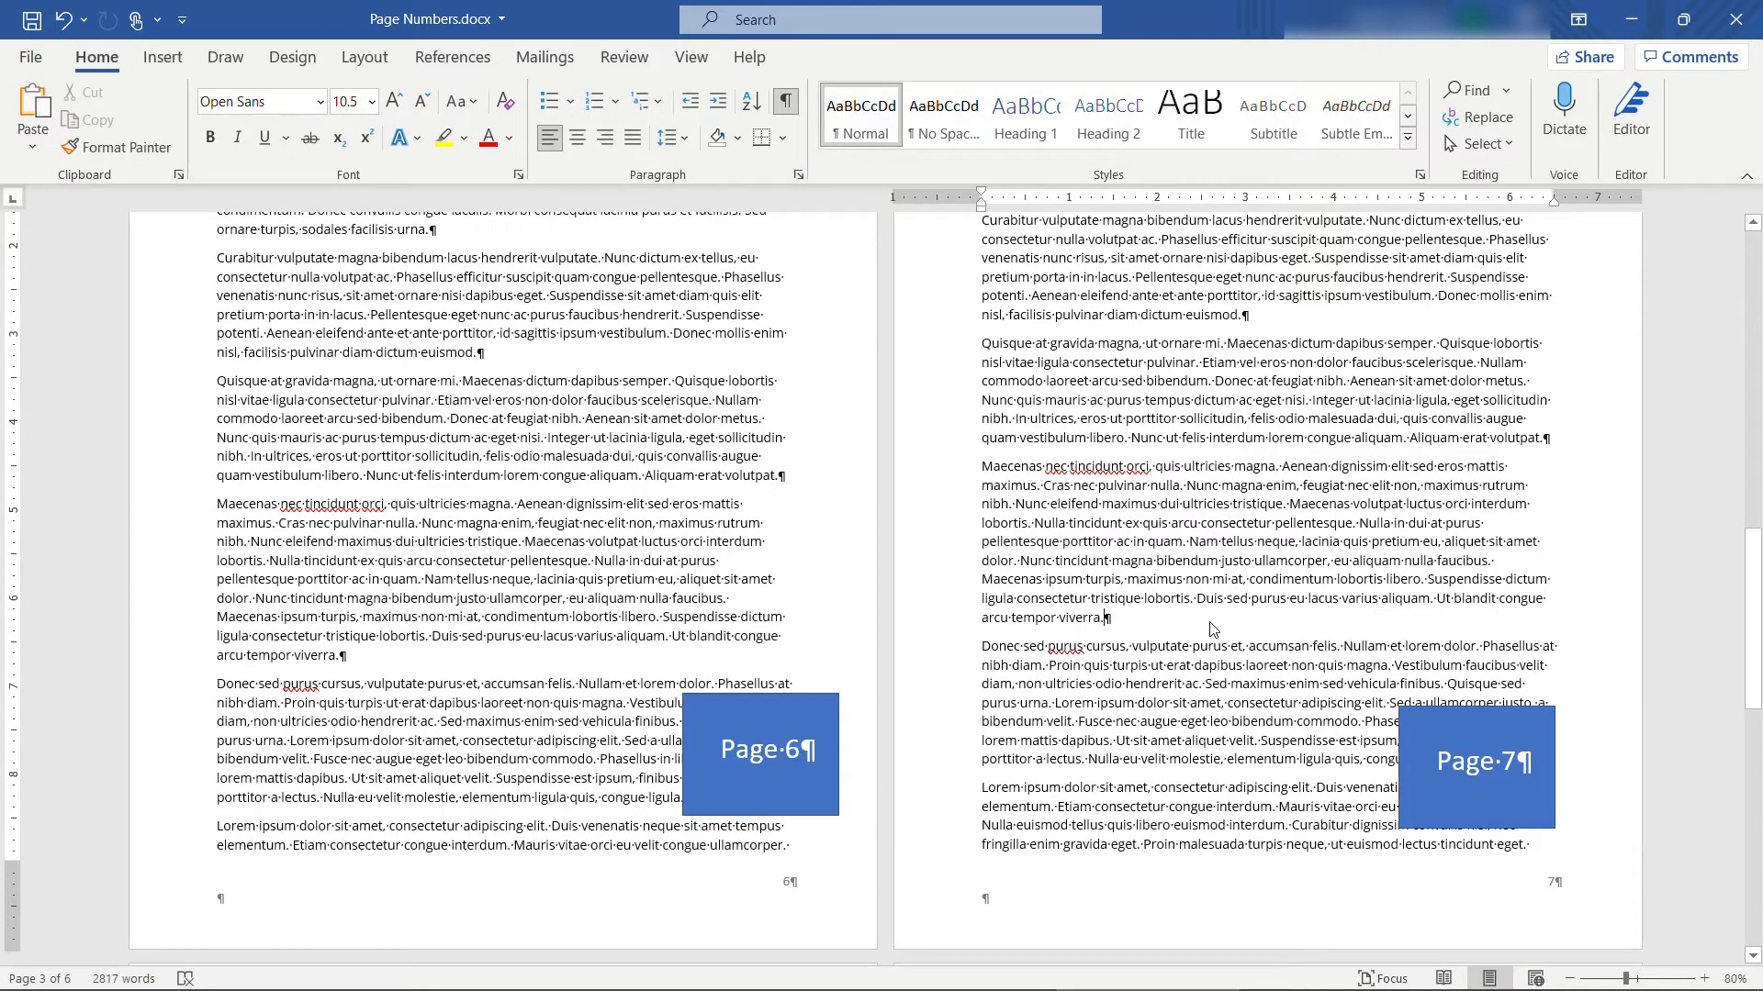
scroll(1210, 622, up, 15)
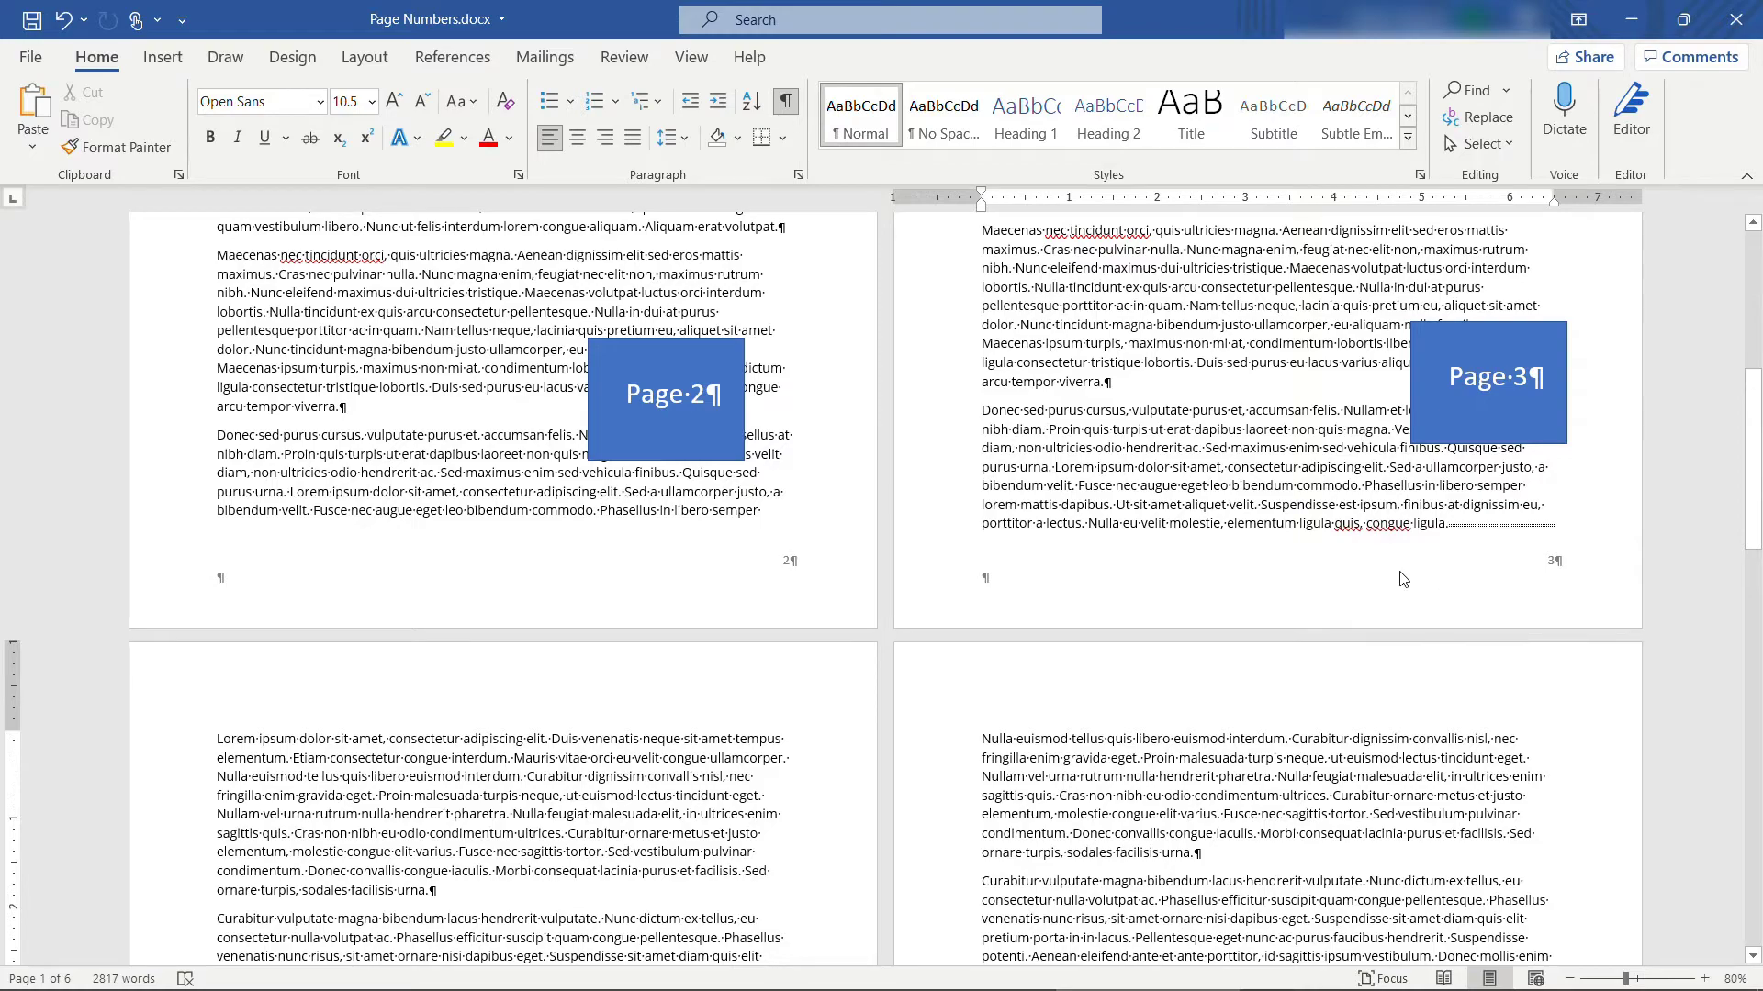
scroll(1127, 593, down, 5)
scroll(1126, 593, down, 5)
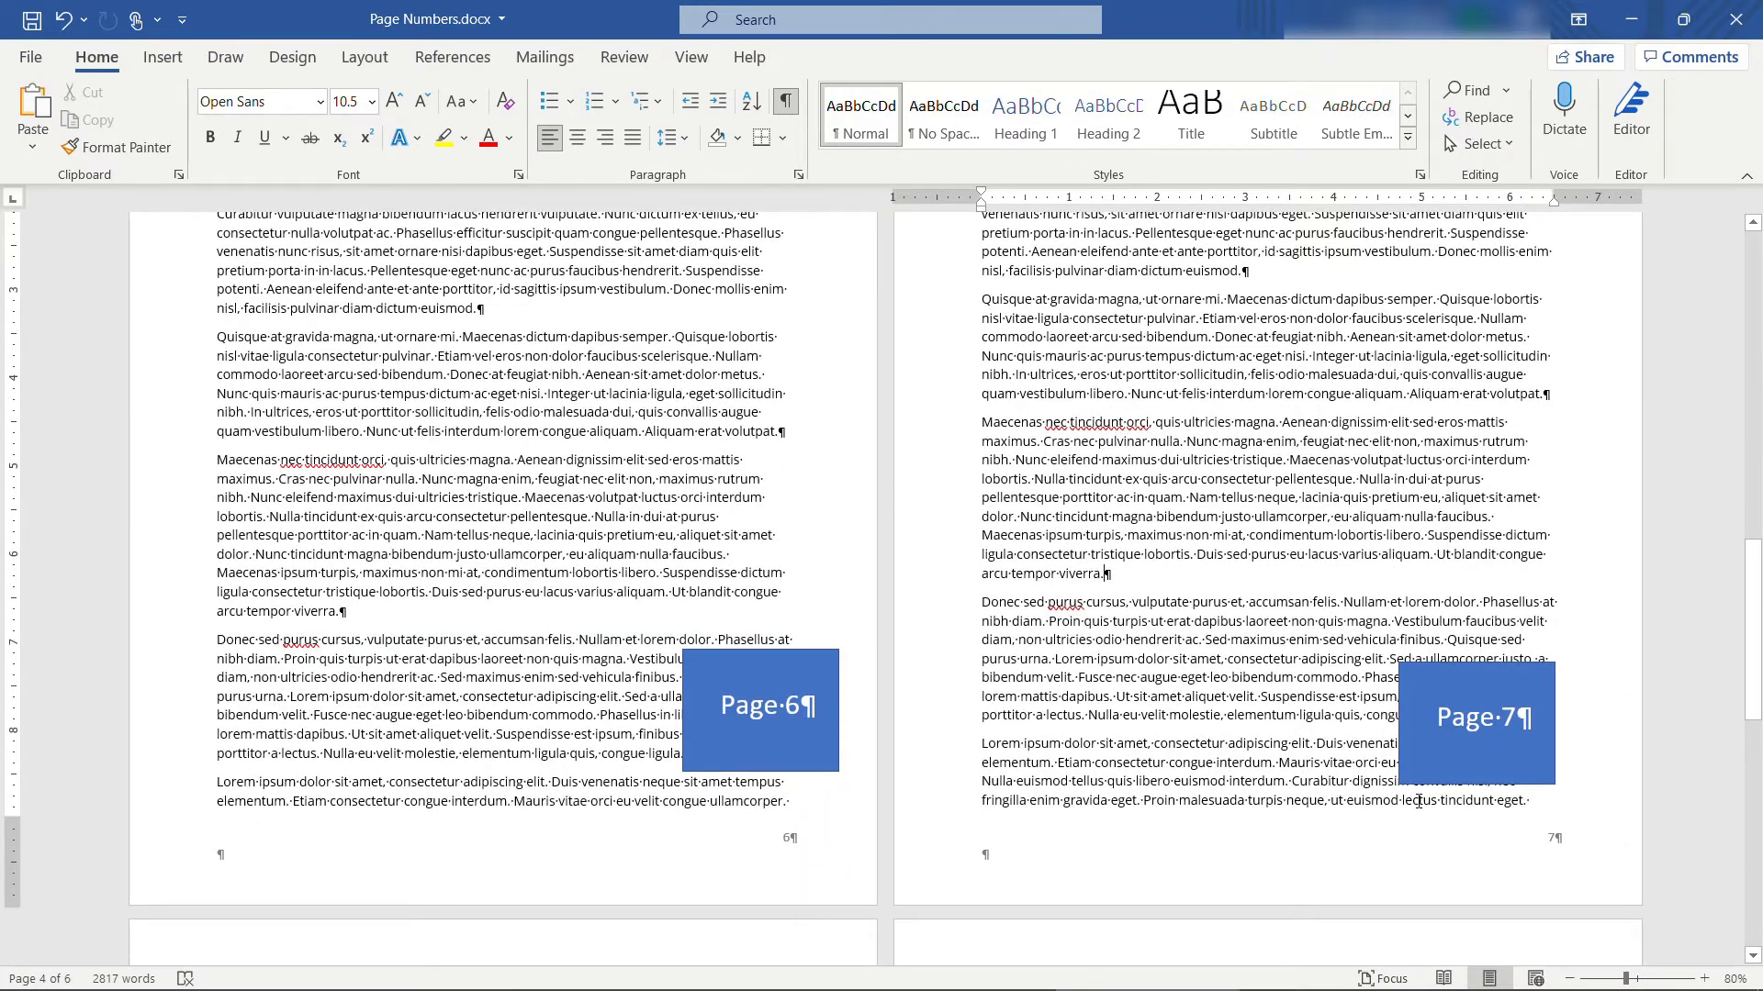
scroll(1421, 788, down, 2)
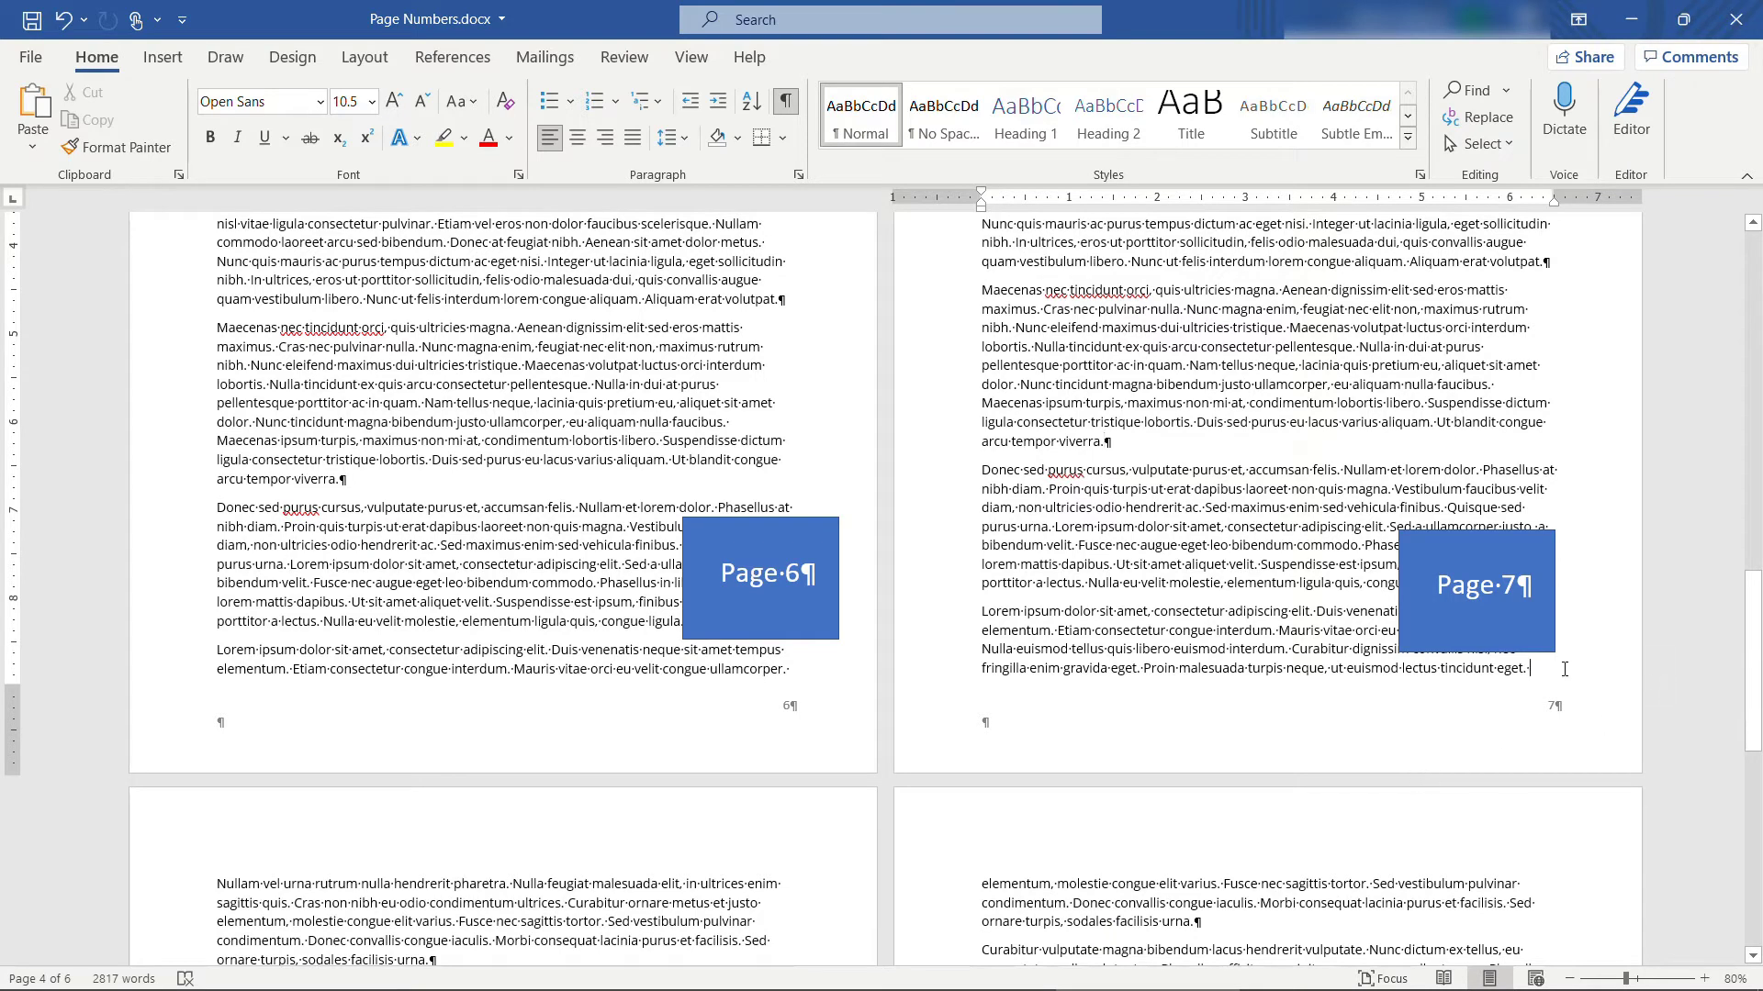
key(Right)
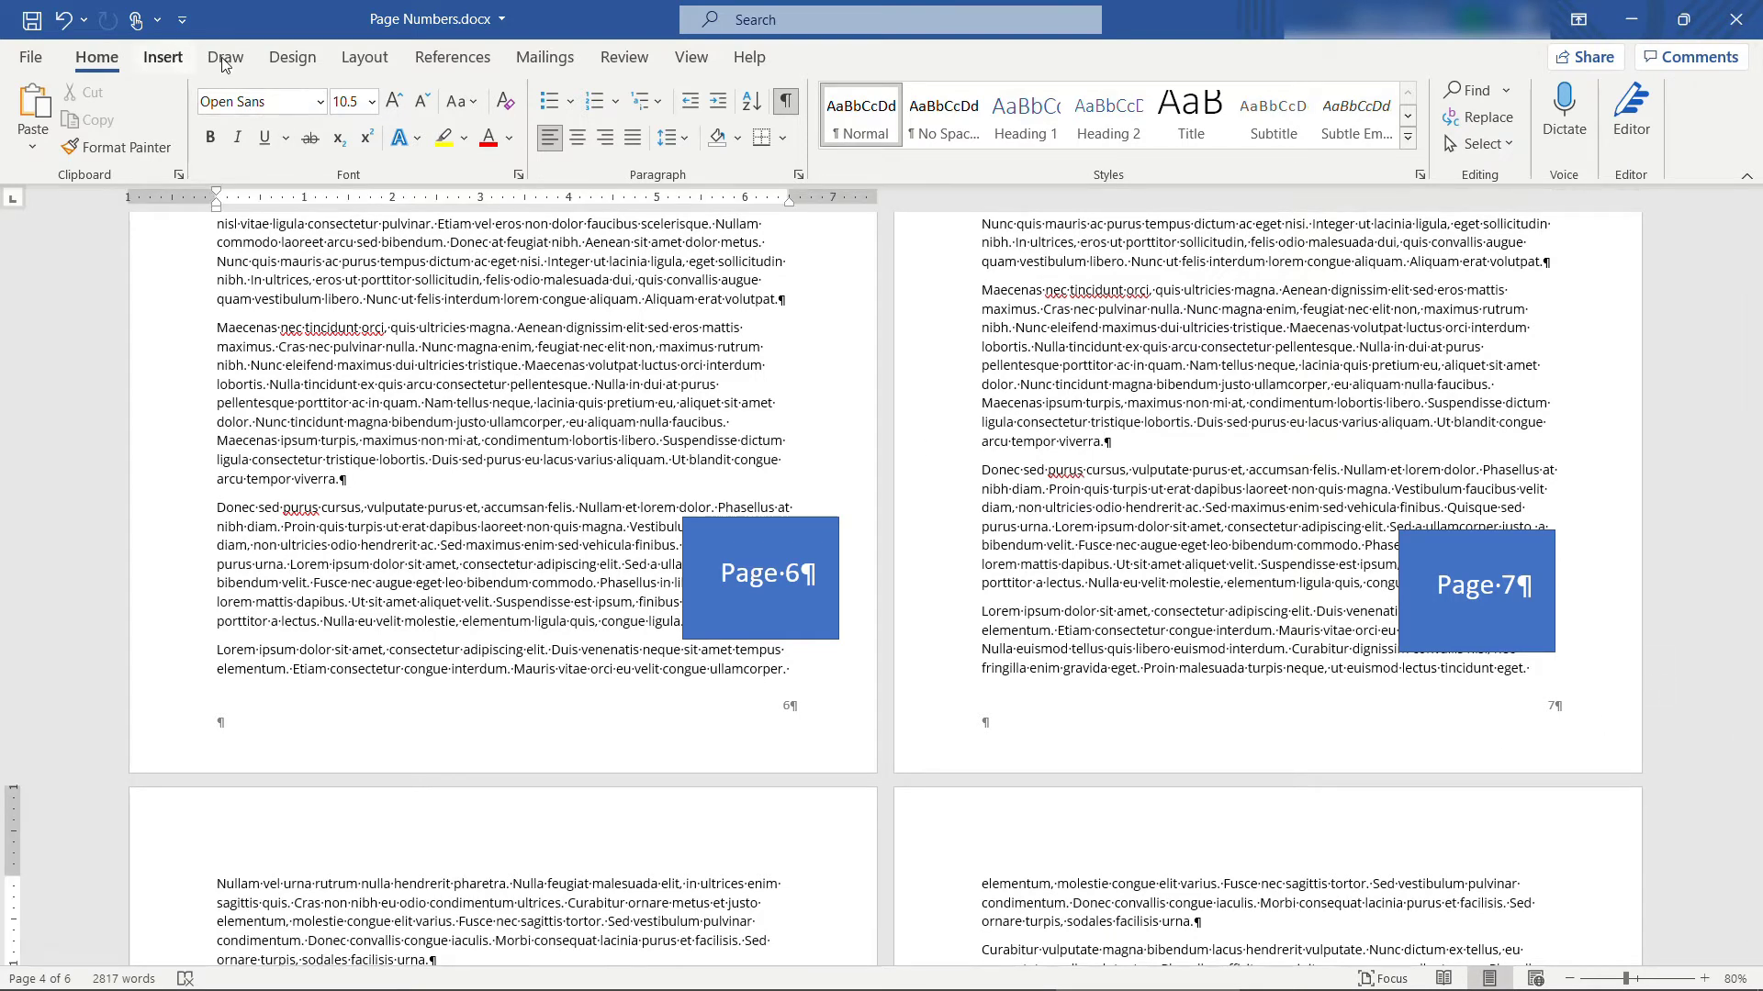
Insert a continuous section break after the last sentence of the Page 7 text
click(364, 58)
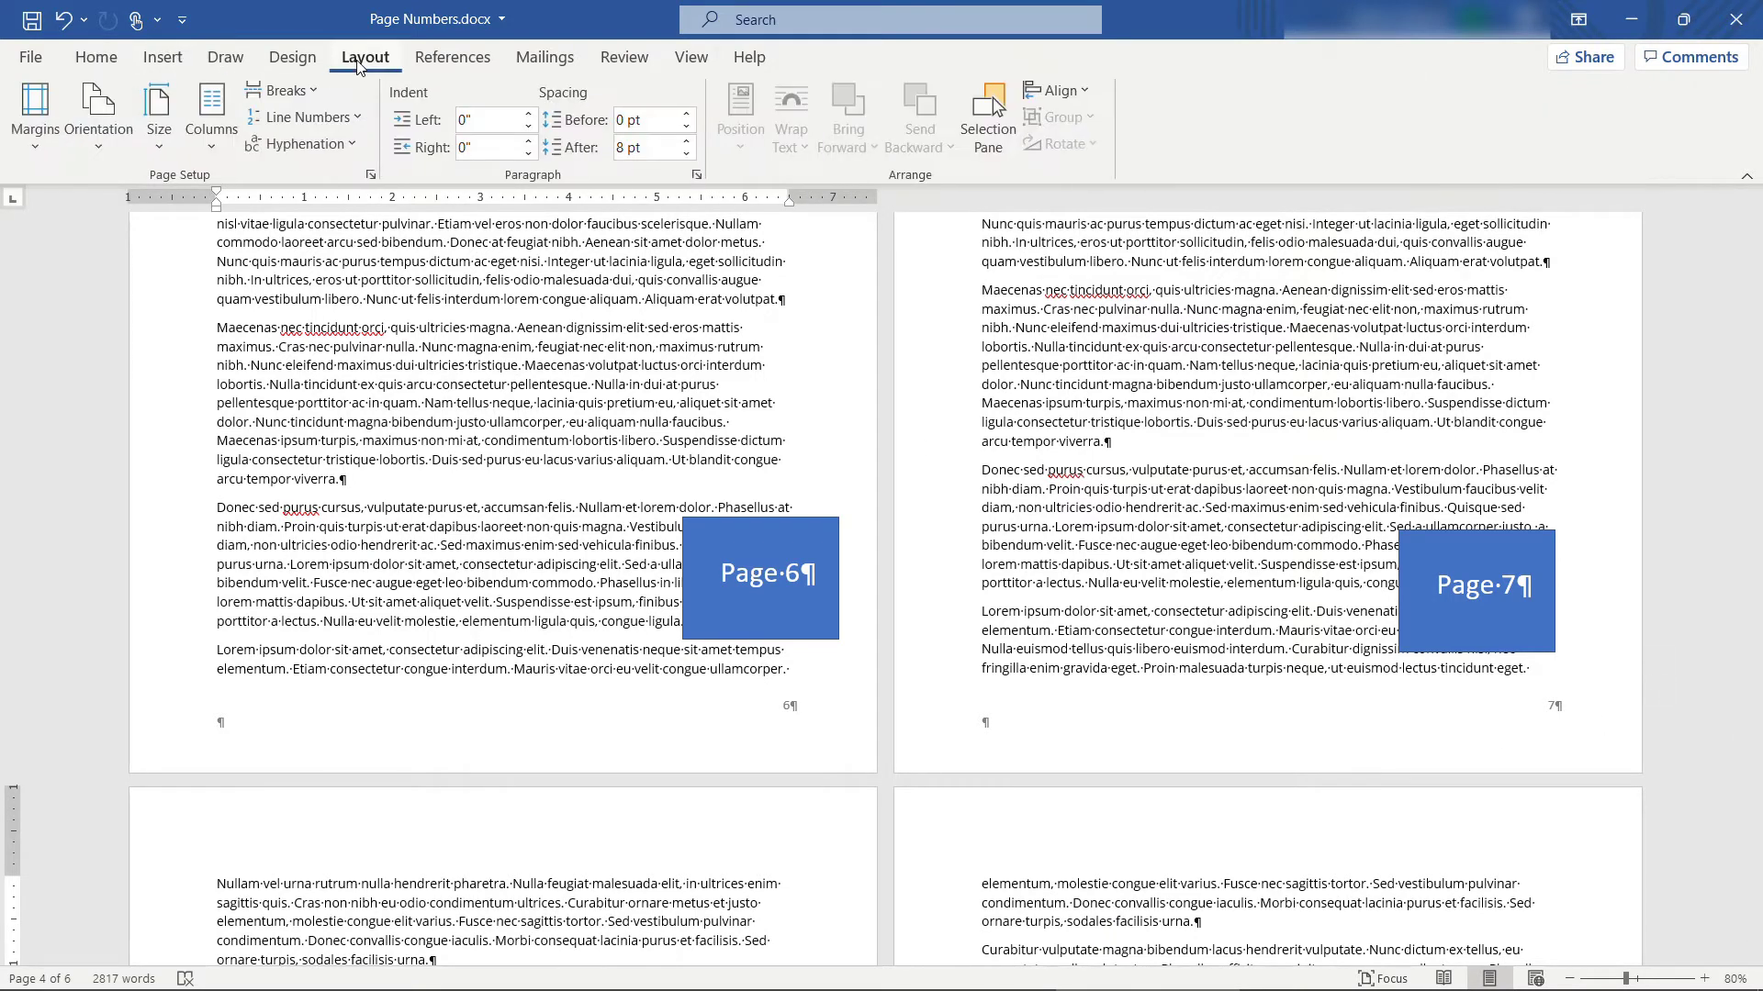
click(314, 90)
click(395, 514)
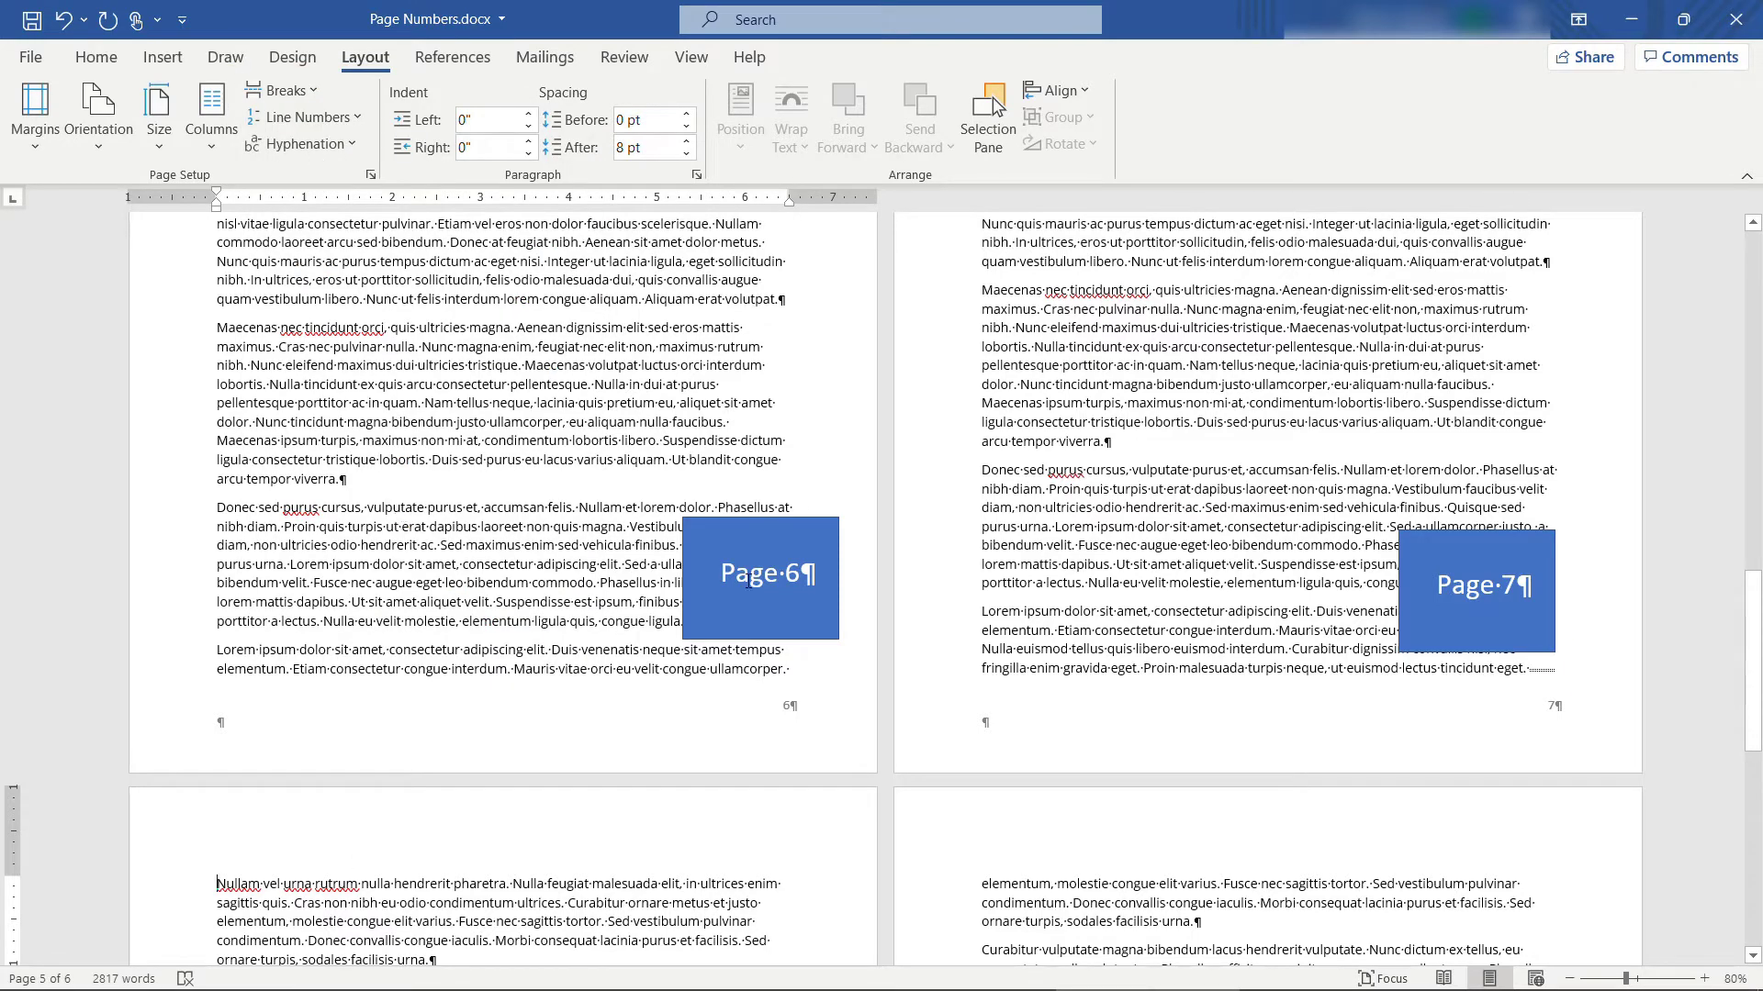
scroll(1599, 674, down, 5)
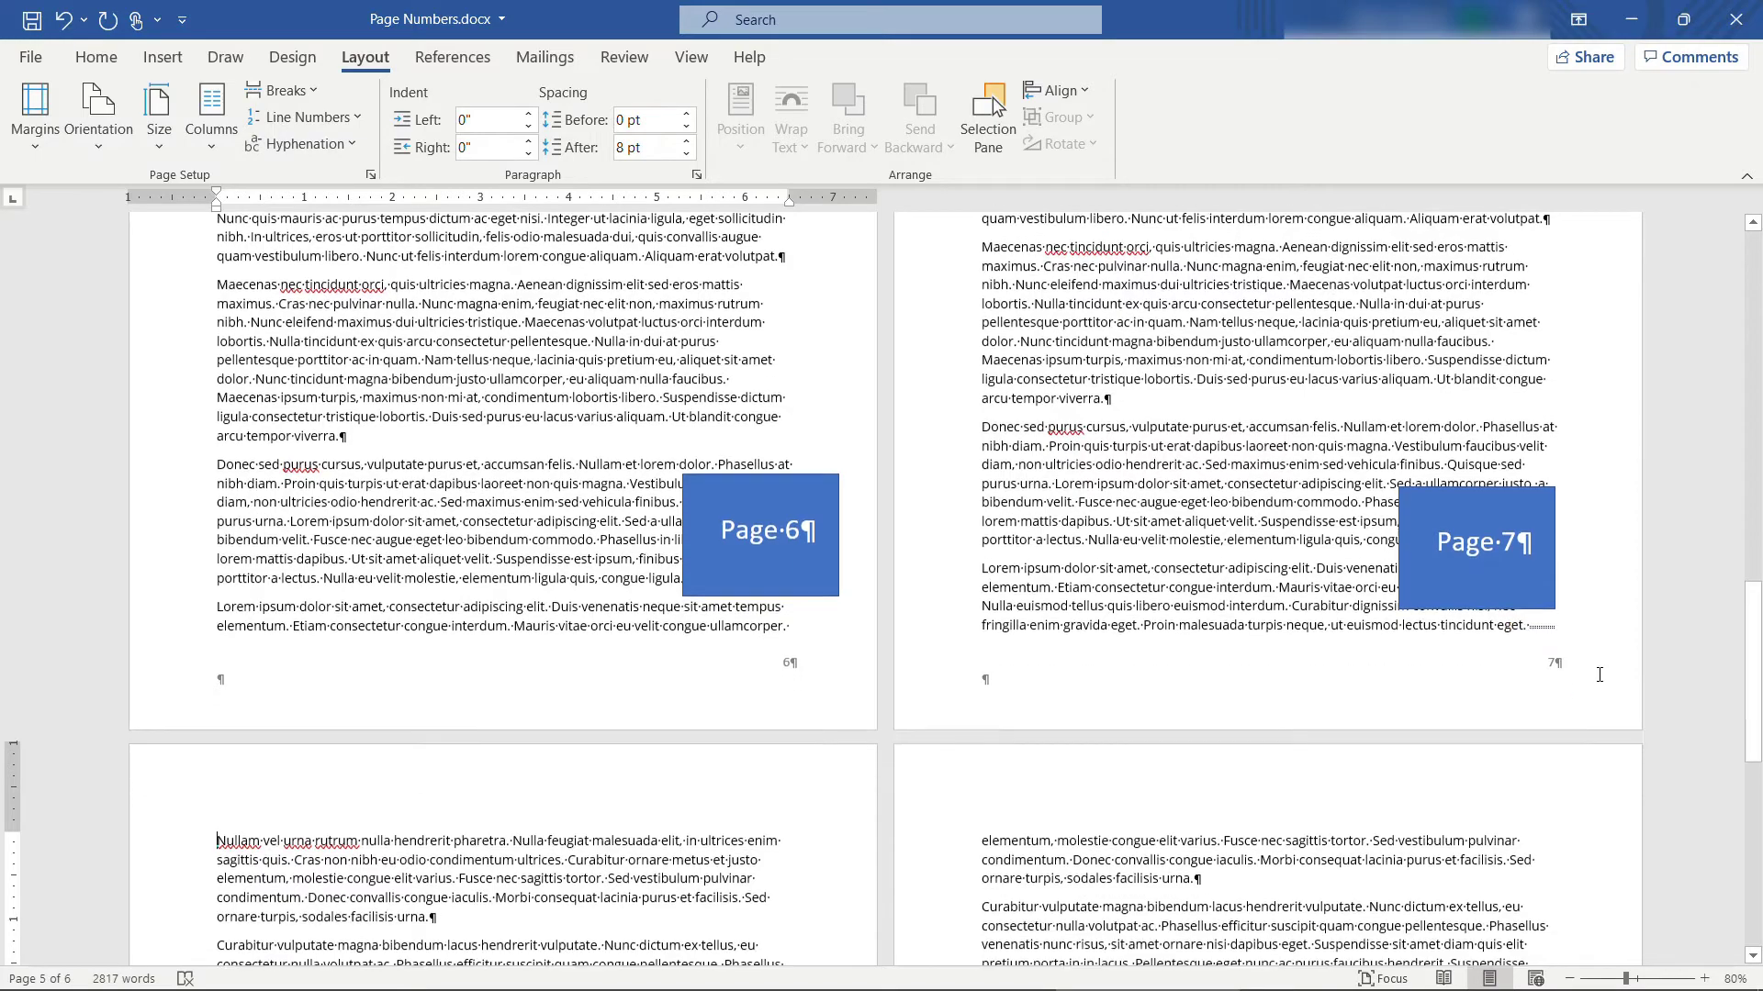
scroll(665, 670, down, 8)
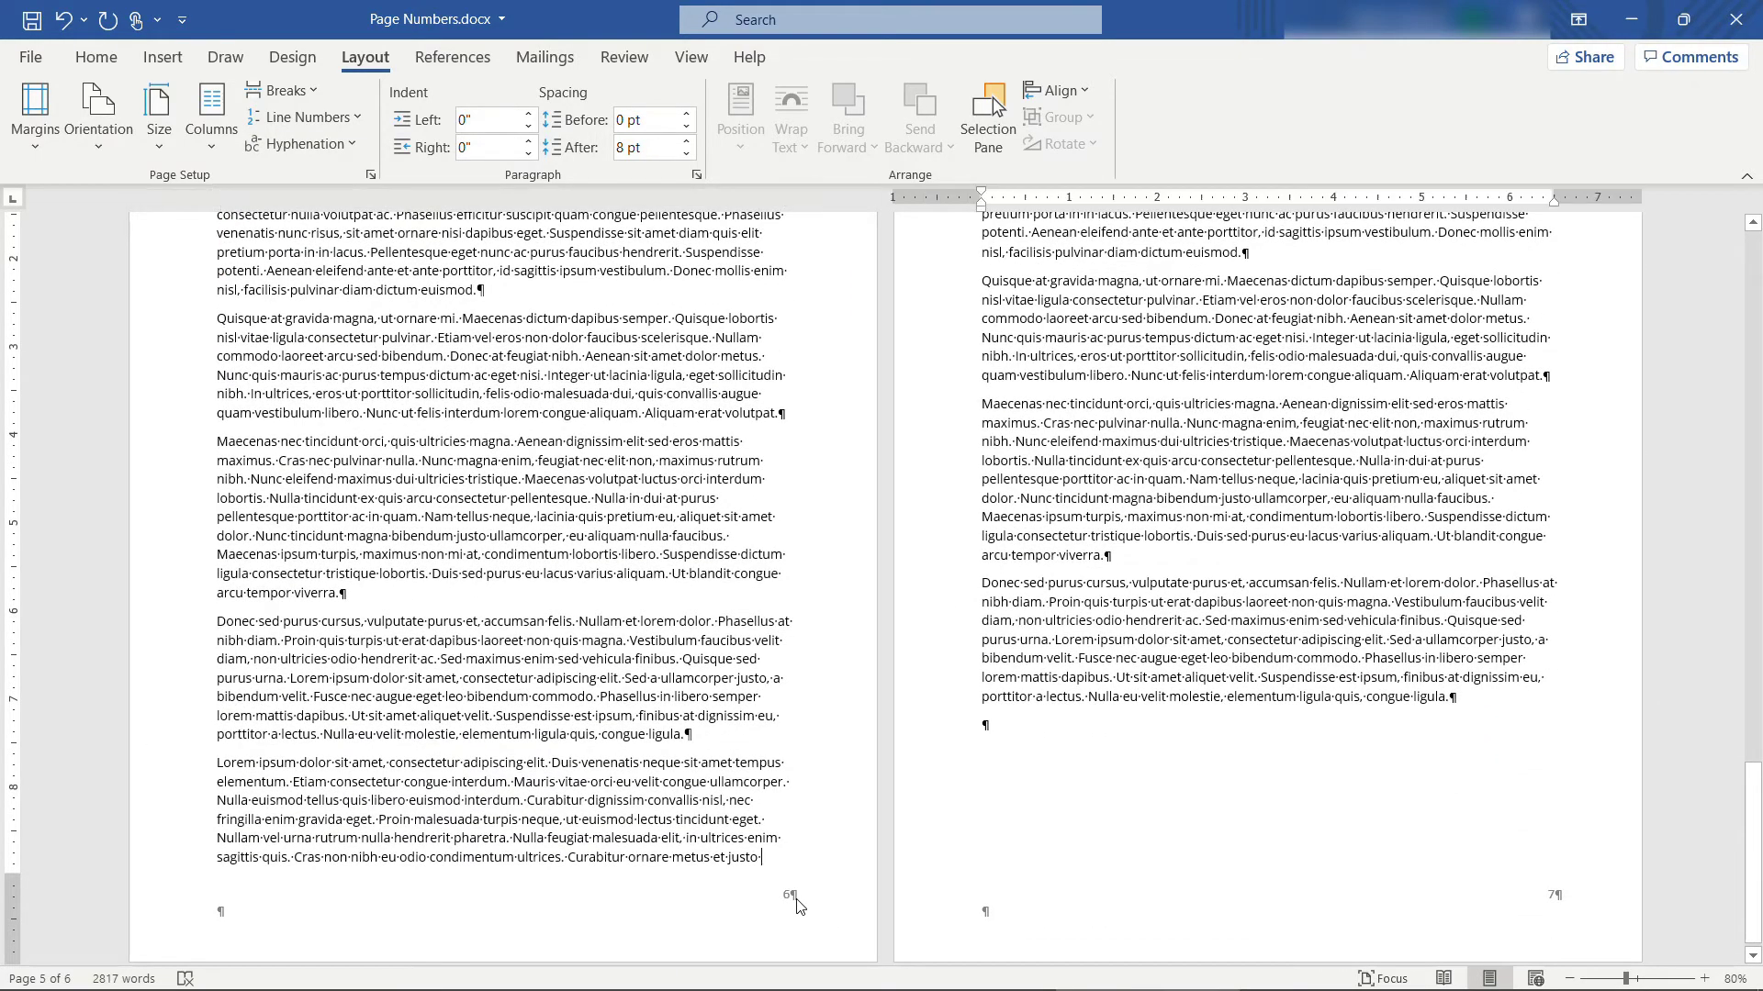
Restart the third section's footer page numbering at 20 instead of 6
double_click(795, 904)
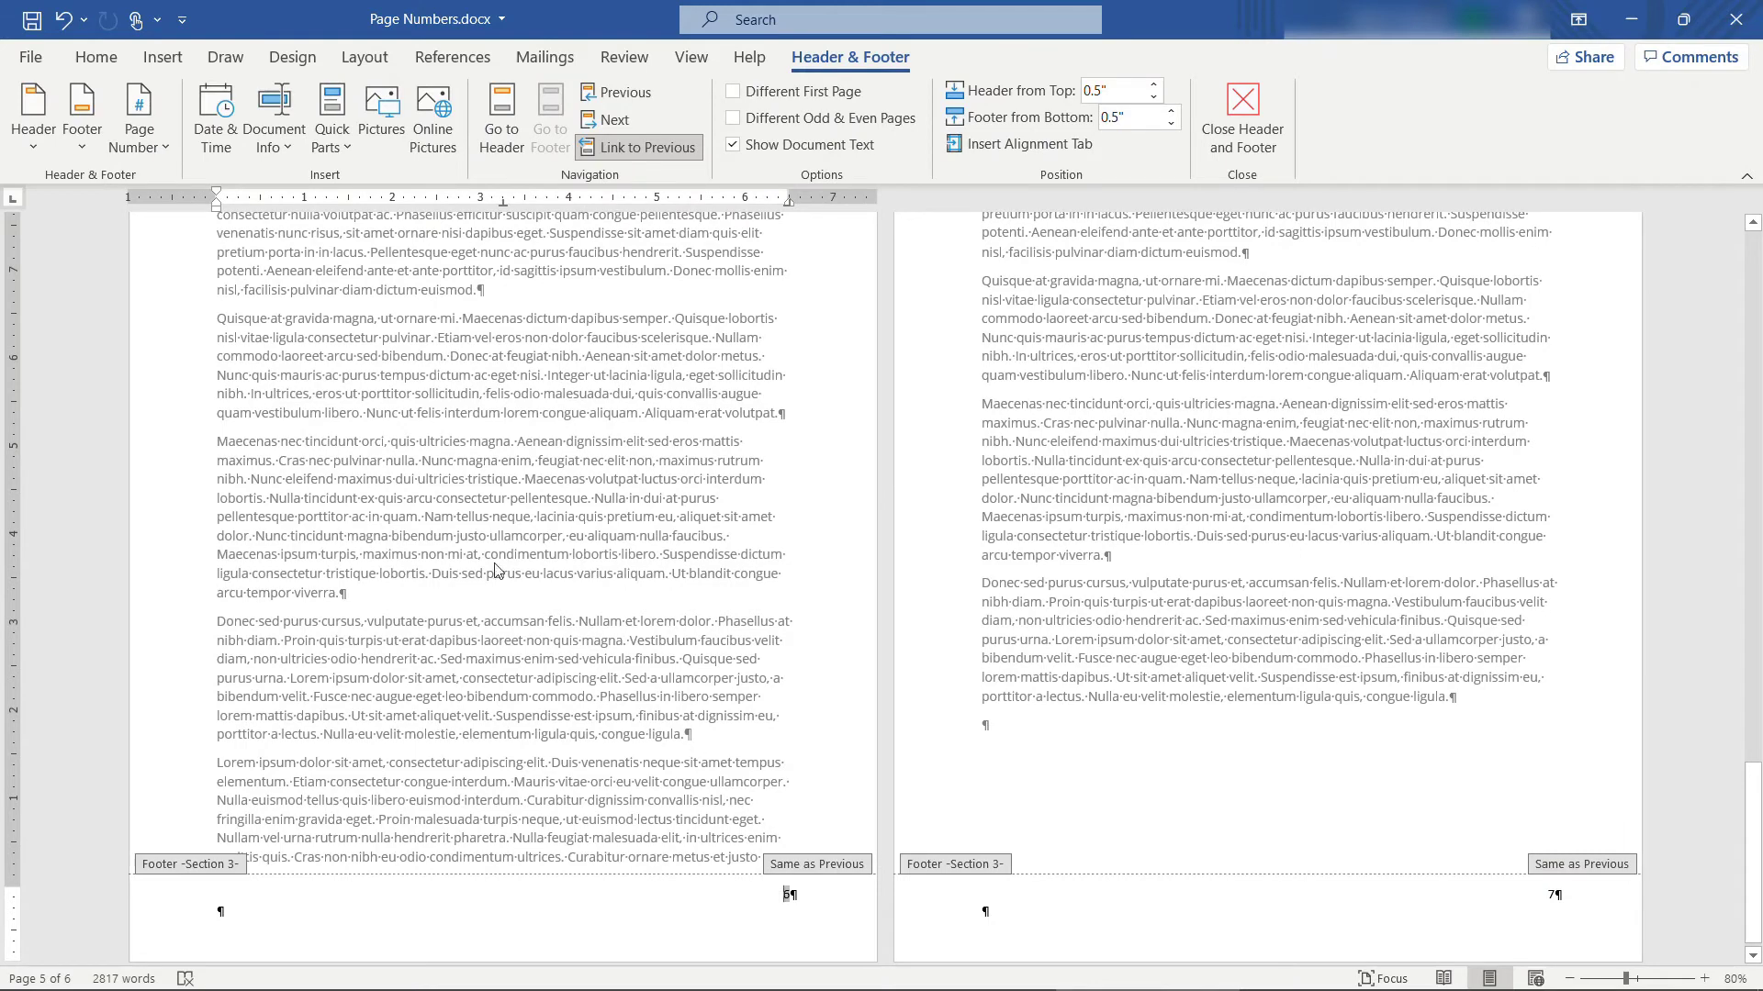
click(160, 154)
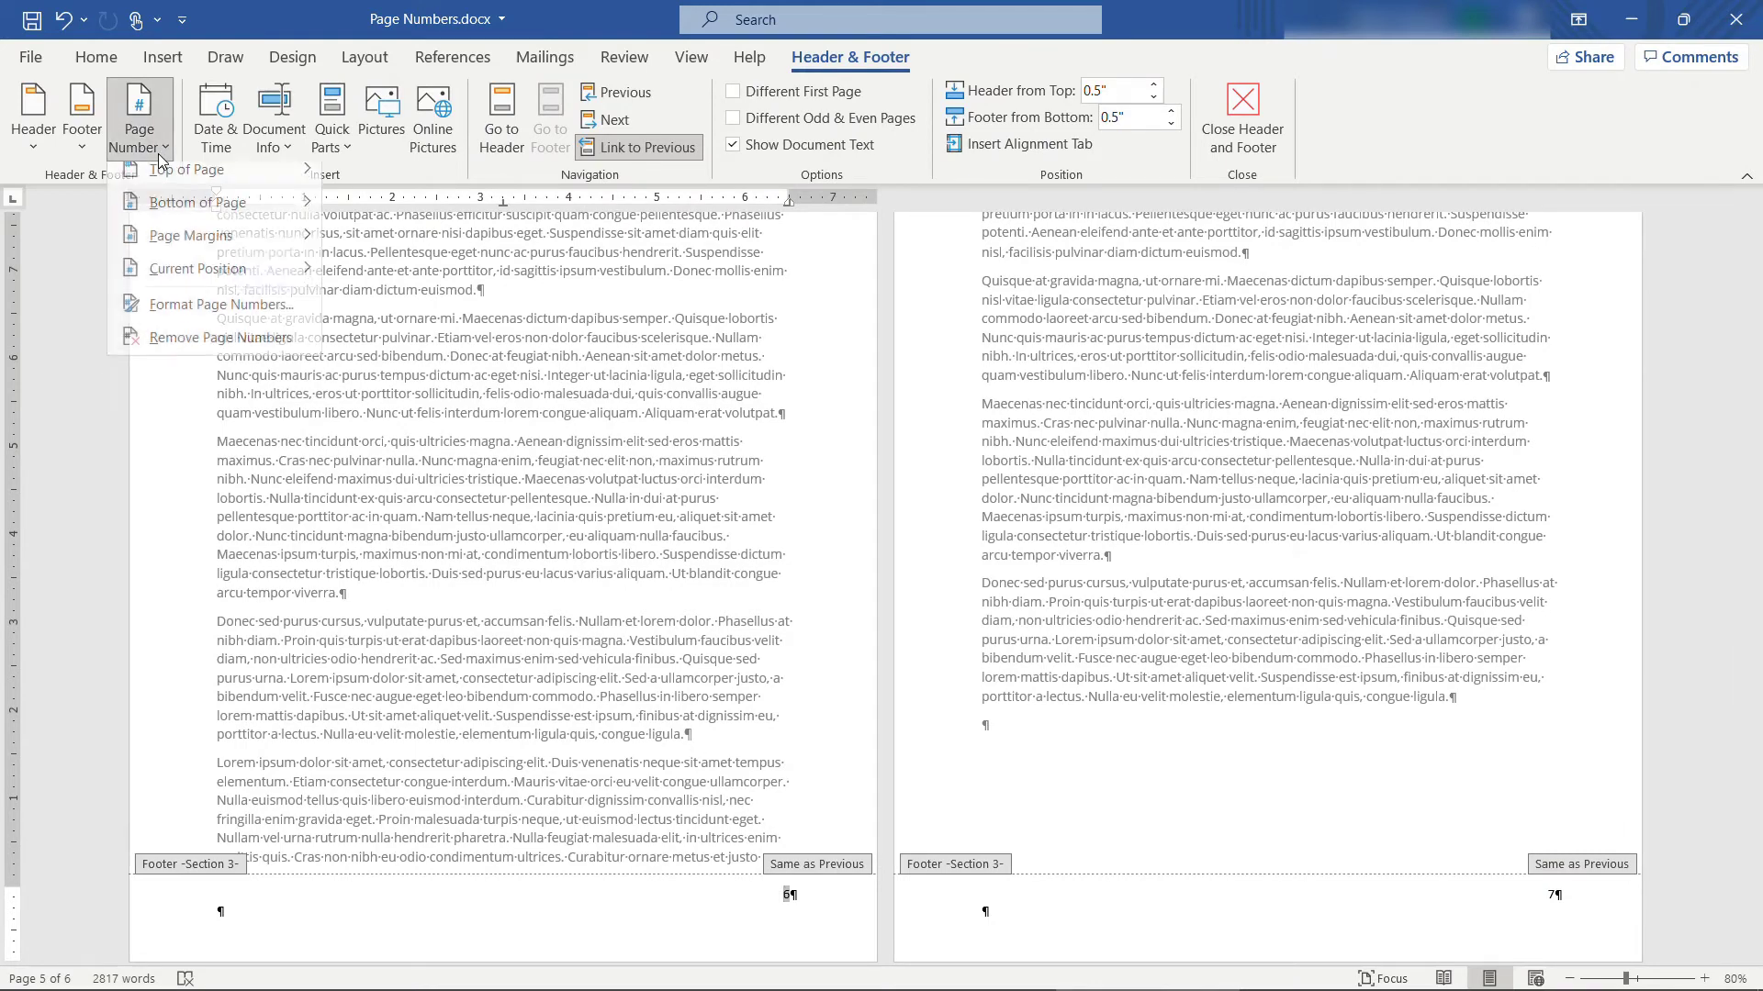
click(210, 316)
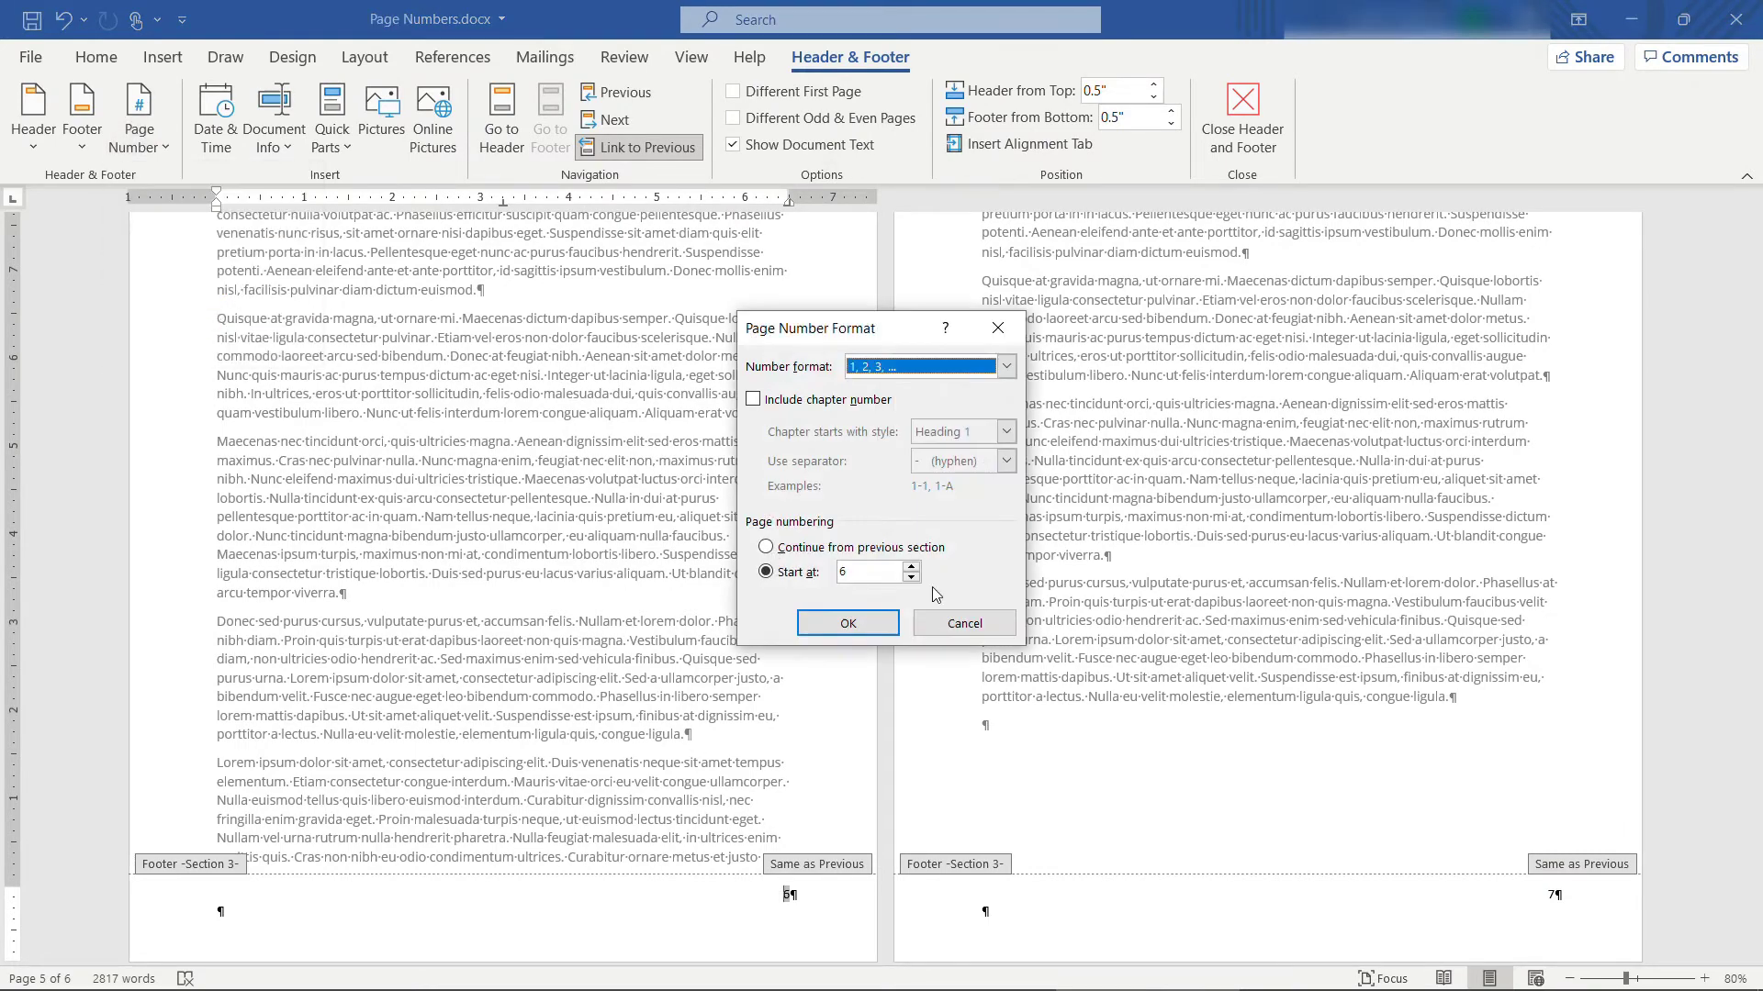
double_click(835, 577)
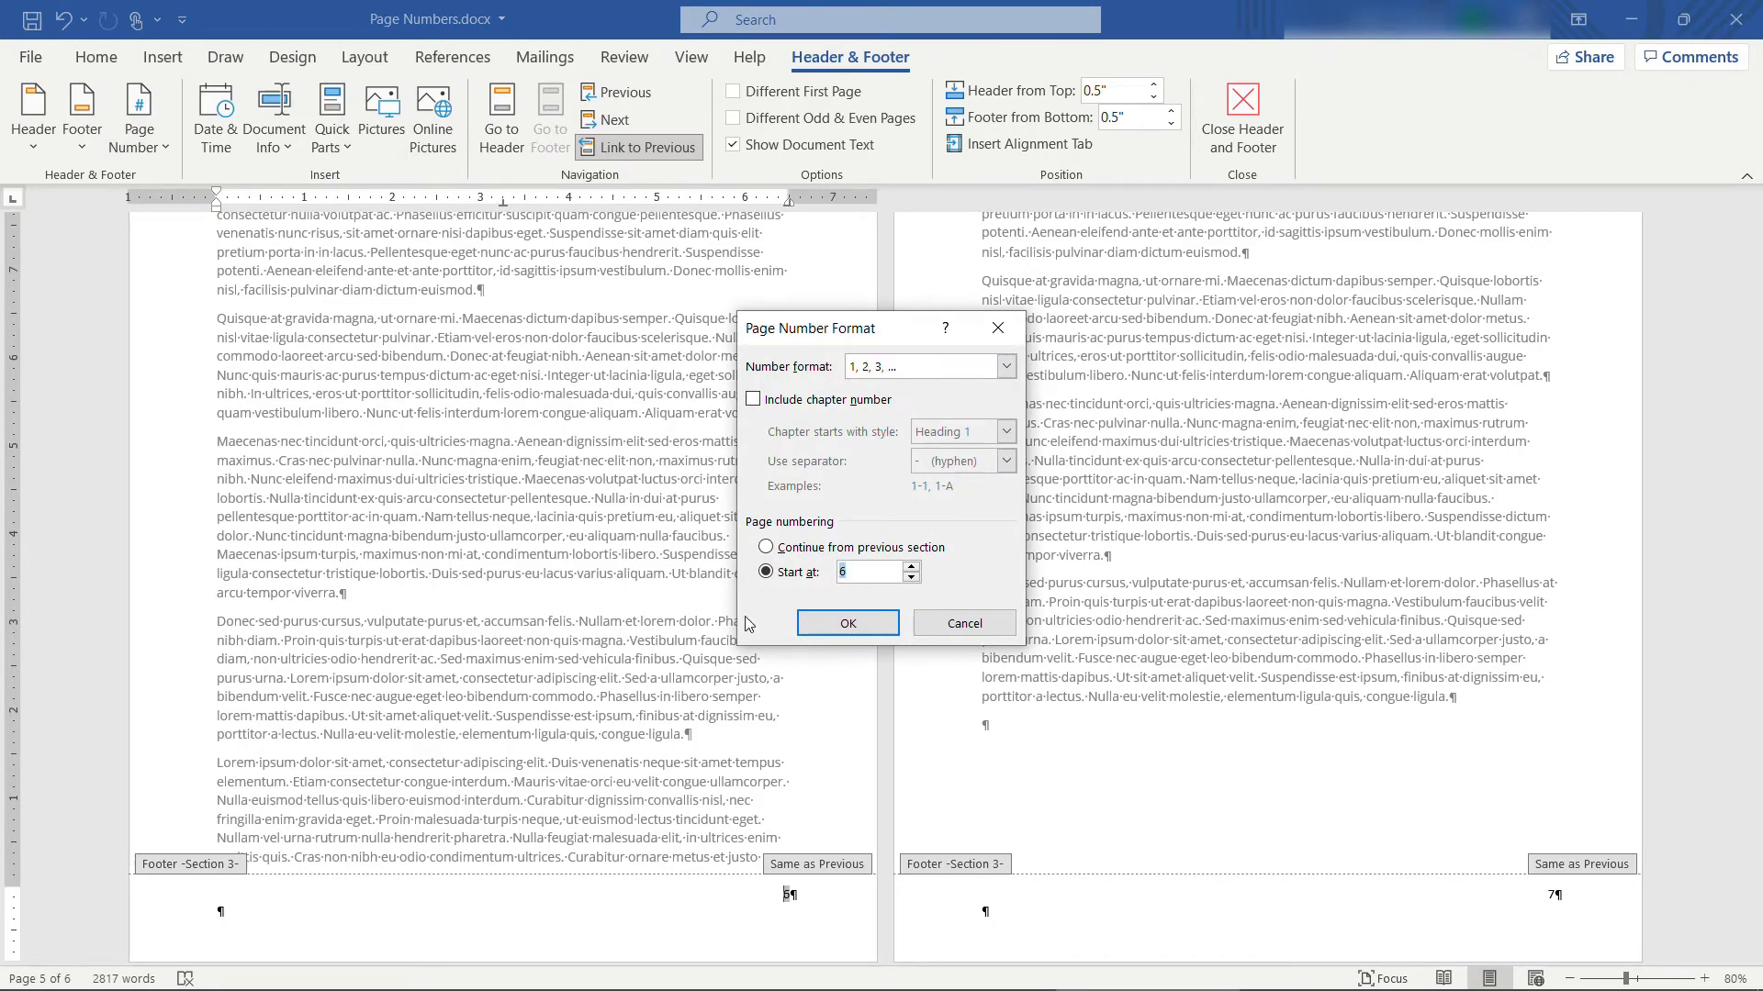
text(20)
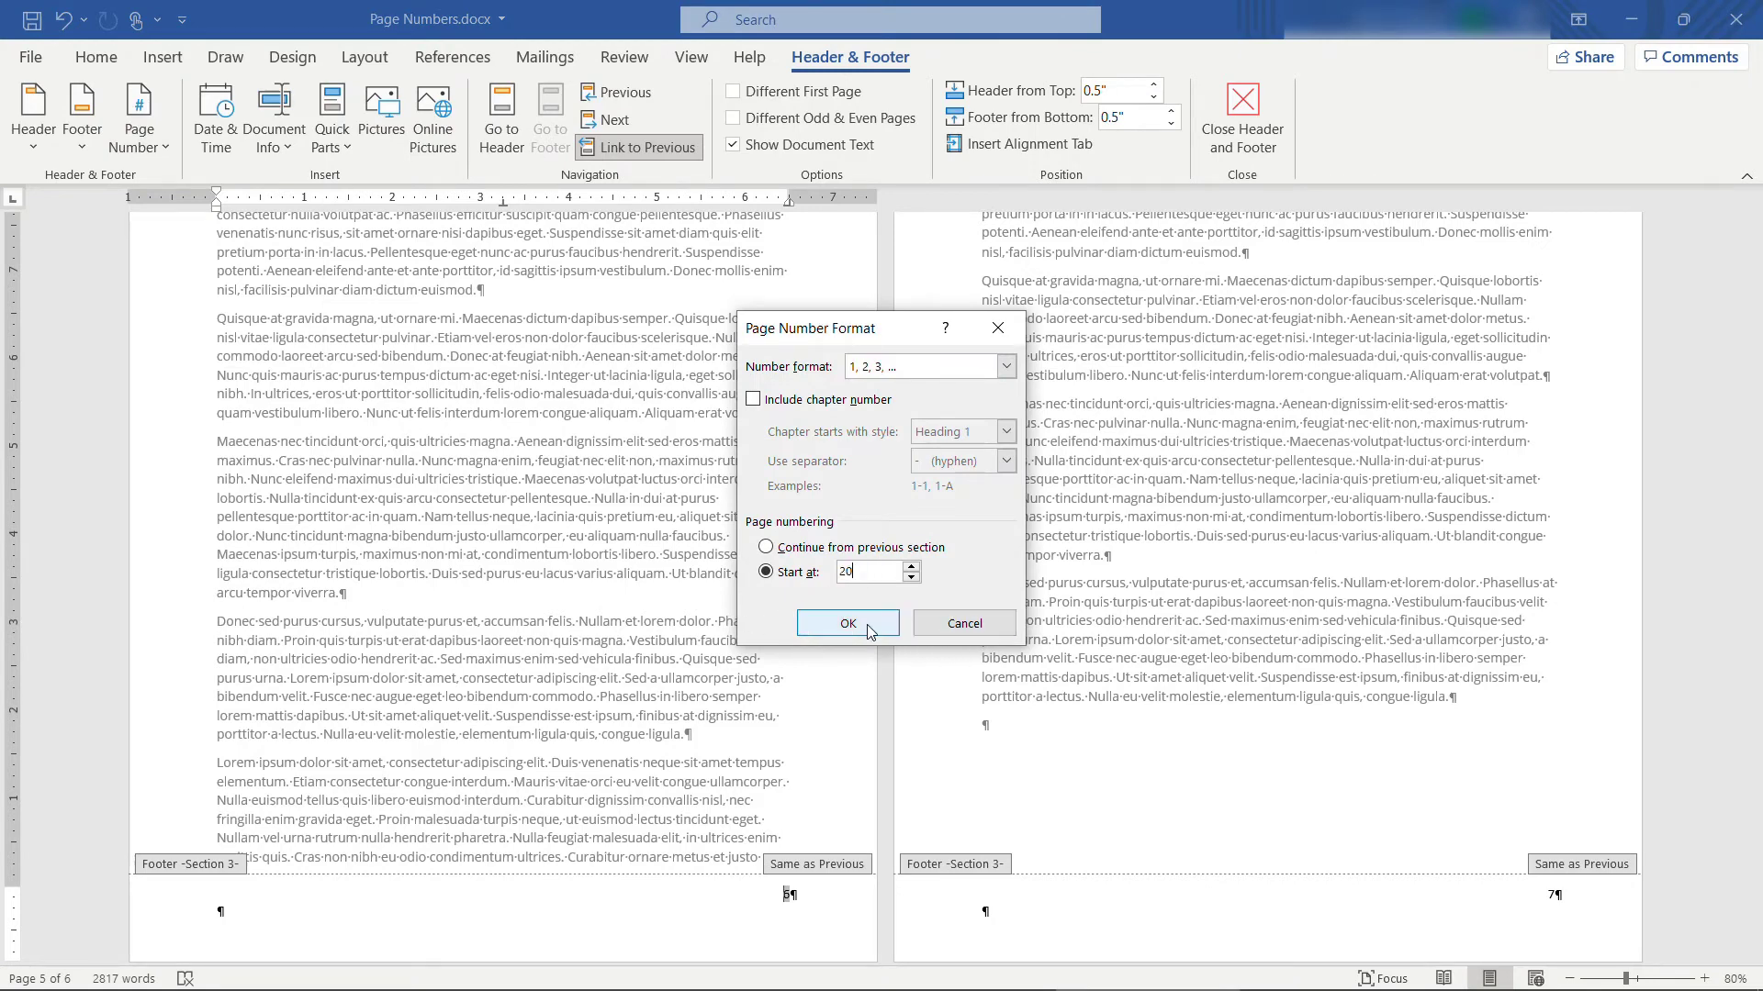
click(854, 624)
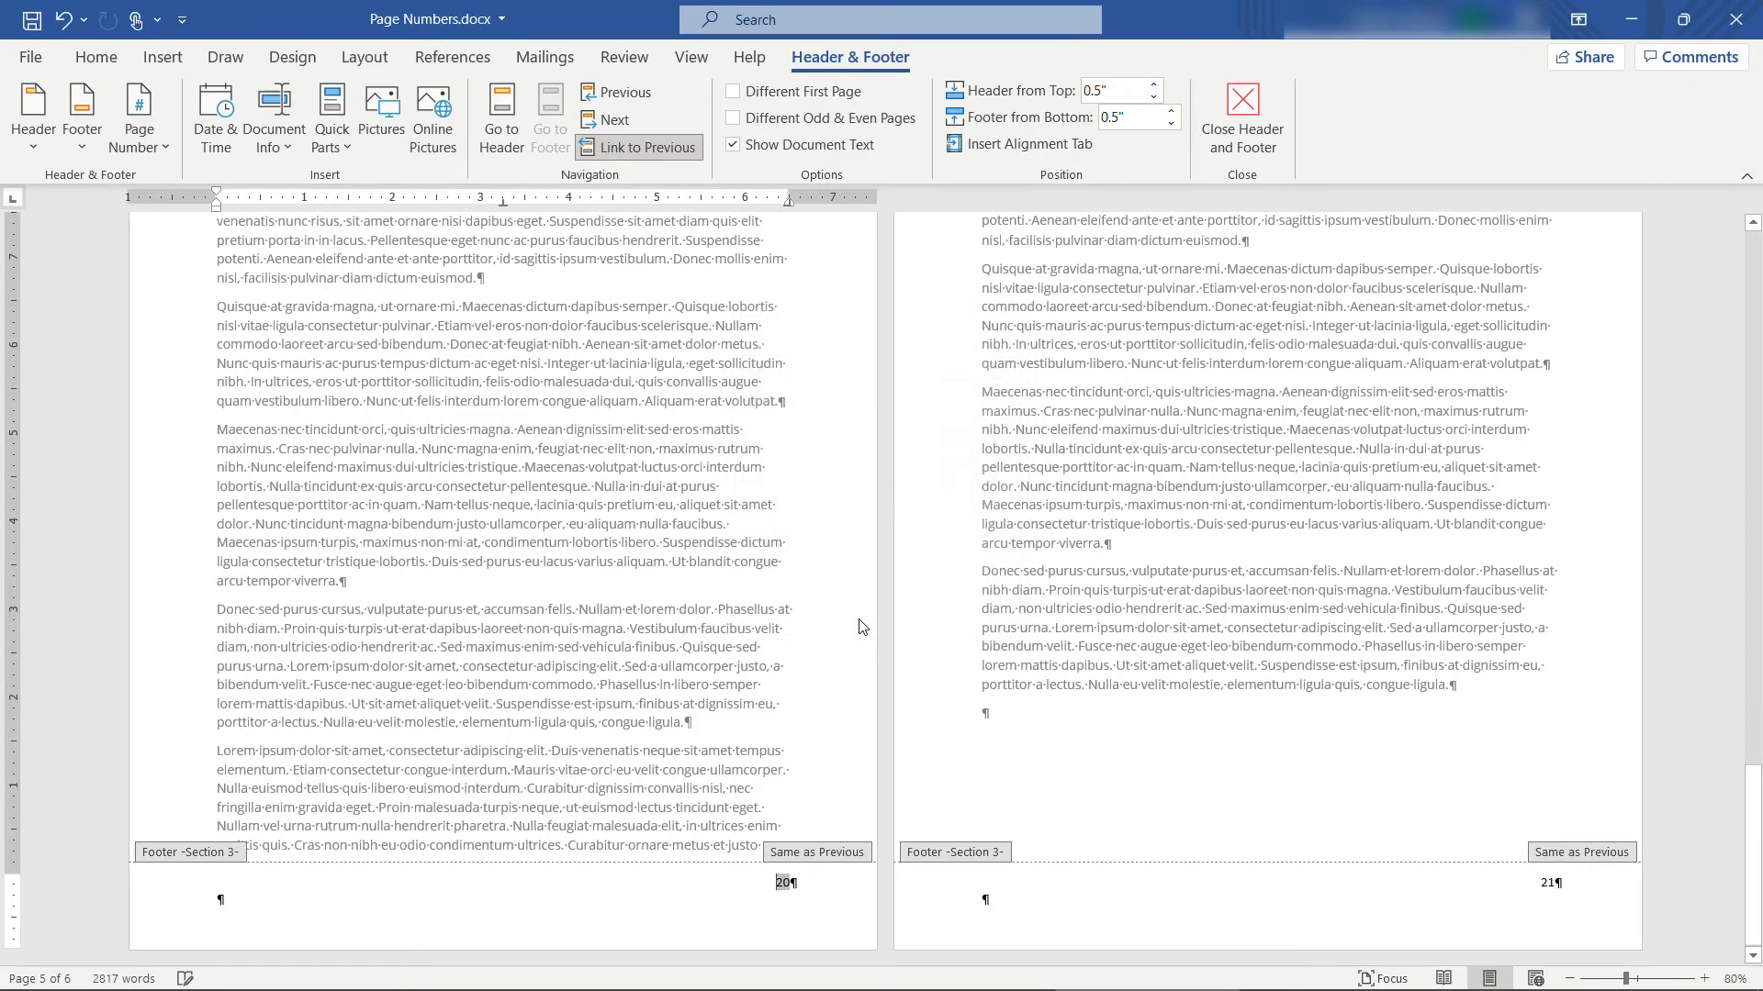
double_click(732, 676)
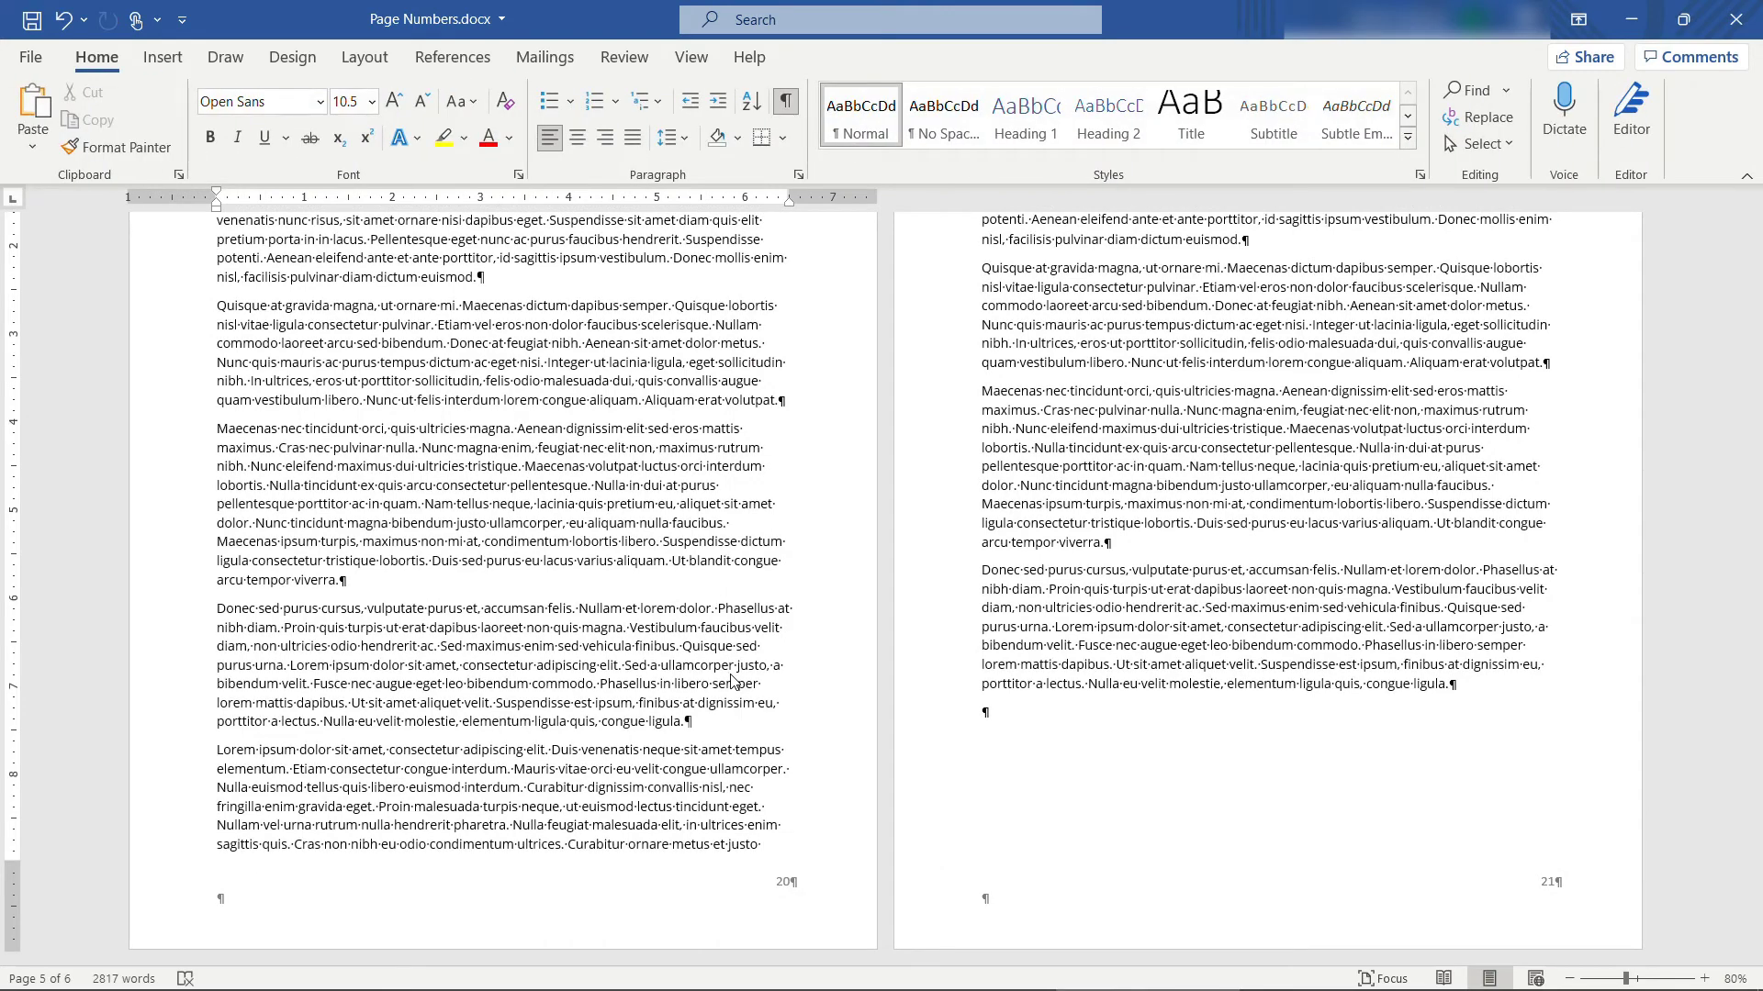